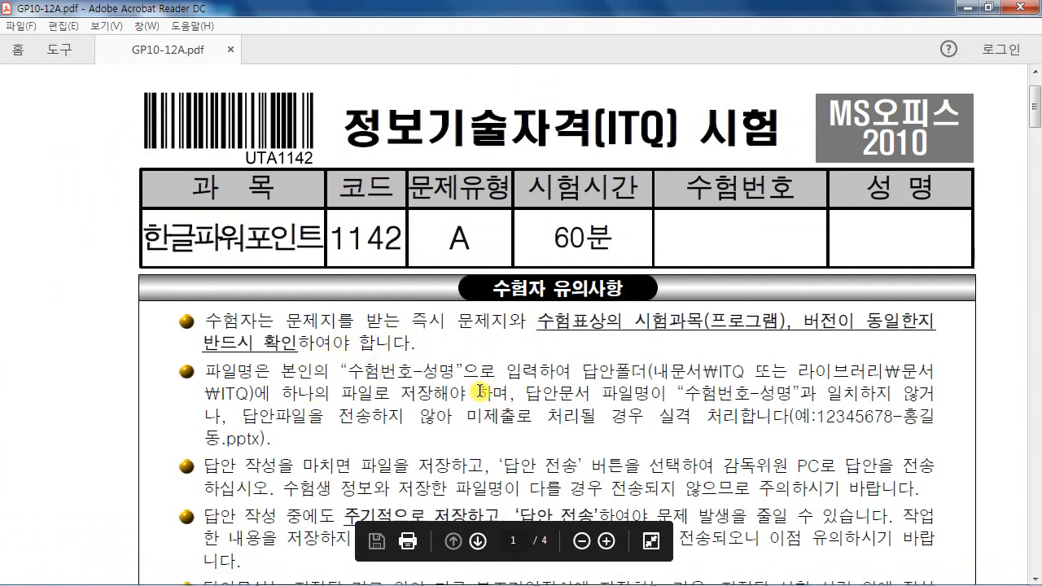
- Highlight the answer file-name format and save-location rules in the exam PDF
scroll(480, 391, down, 2)
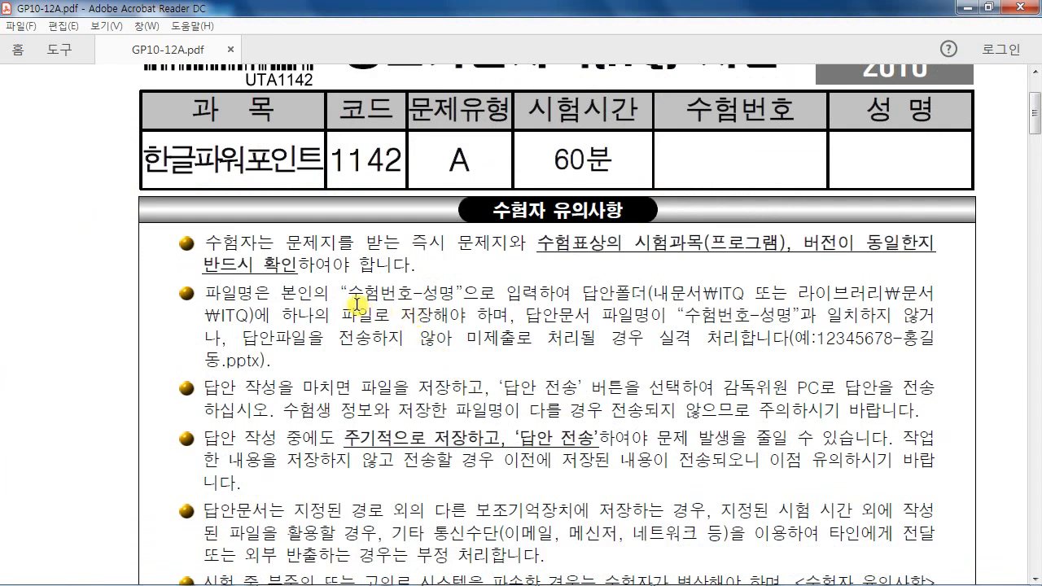
drag(342, 296, 447, 293)
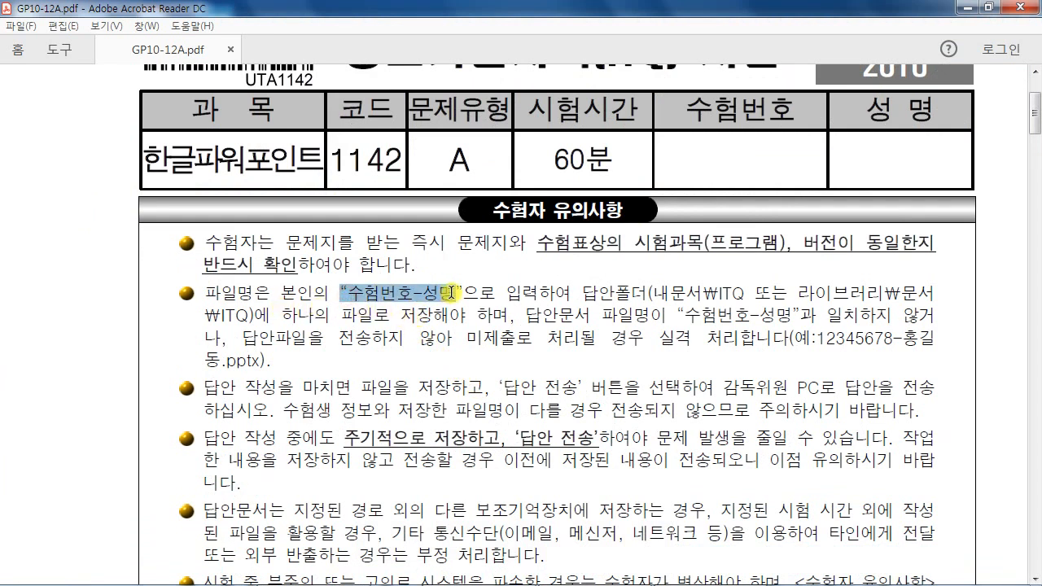
drag(653, 293, 785, 292)
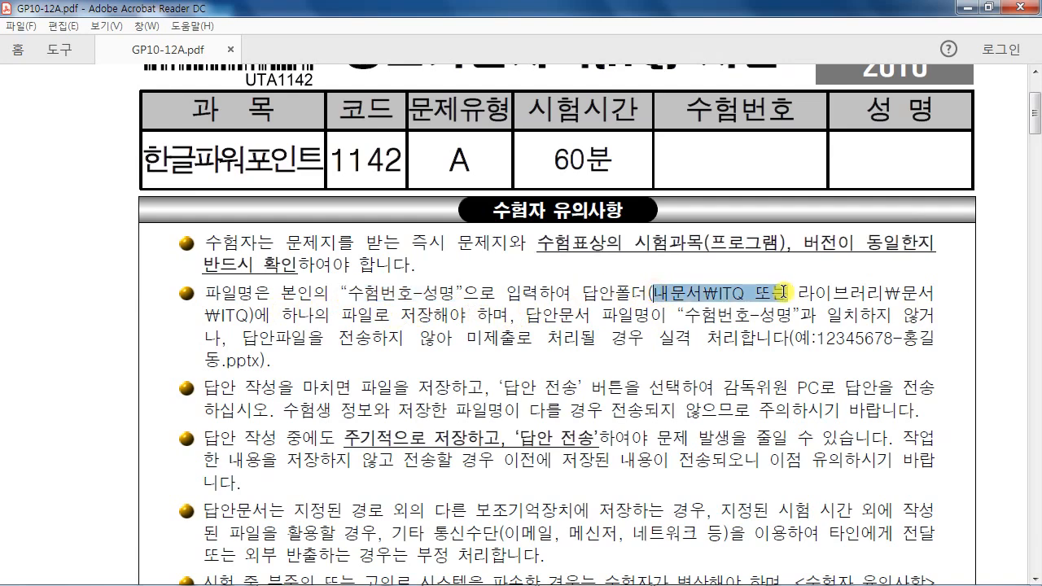
- Minimize the exam paper and launch PowerPoint from the desktop shortcut
click(966, 8)
click(965, 20)
double_click(758, 114)
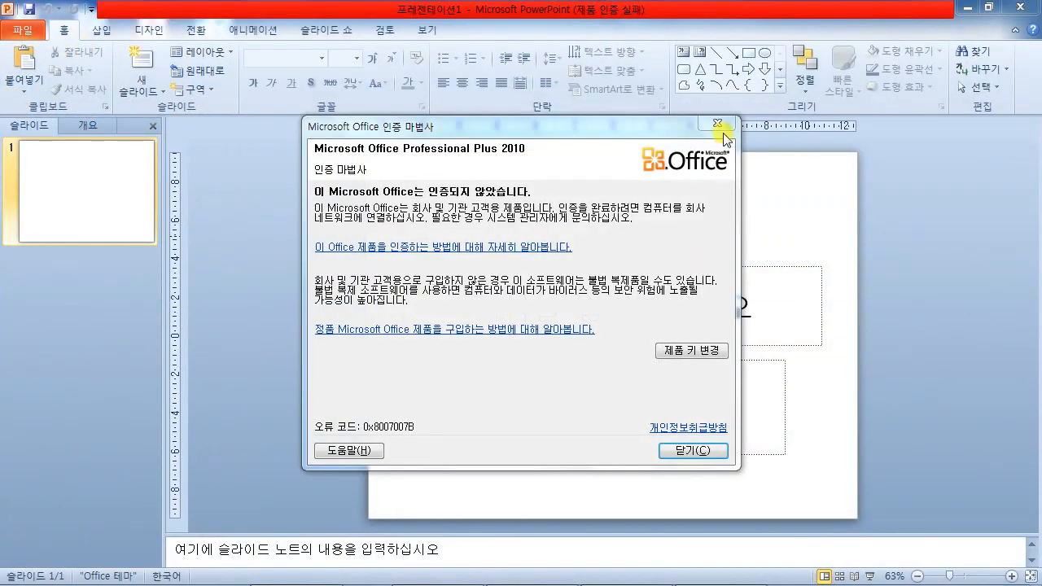
- Save the presentation to Documents > ITQ as a .pptx named 20191017- plus the examinee's name
click(718, 123)
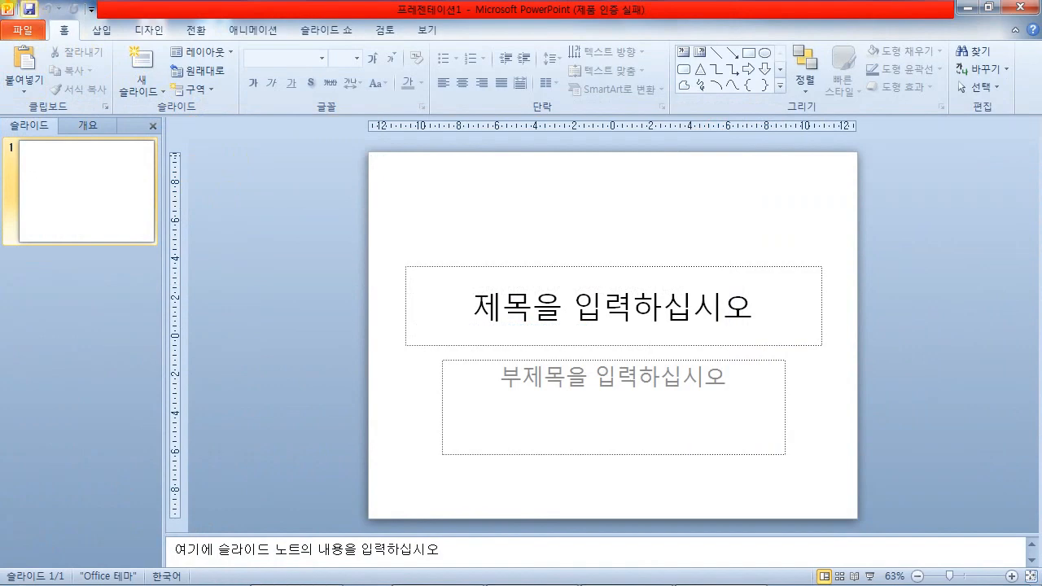
key(Escape)
click(29, 10)
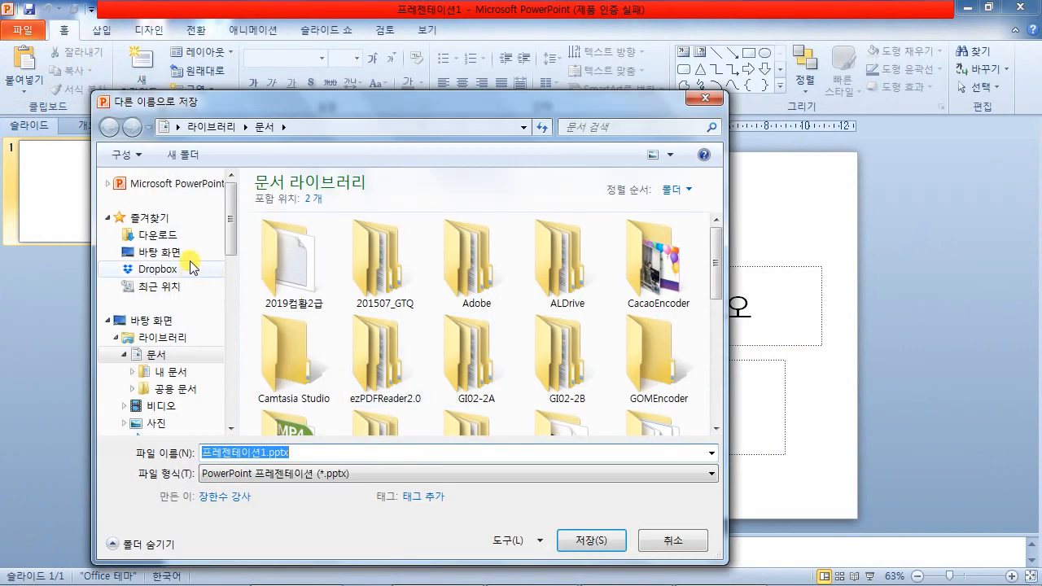
click(169, 357)
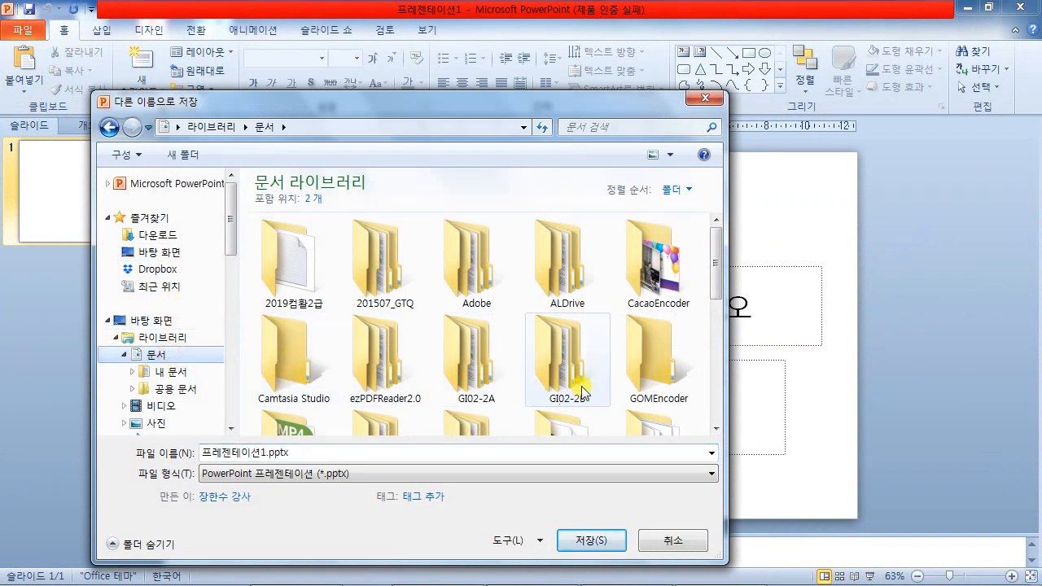
drag(714, 276, 719, 341)
double_click(660, 330)
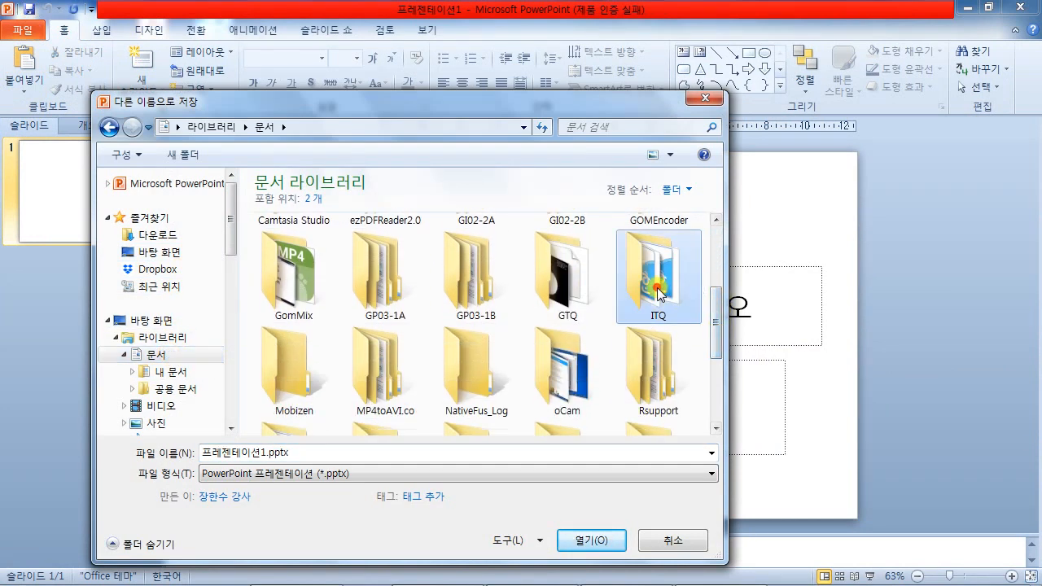
click(312, 453)
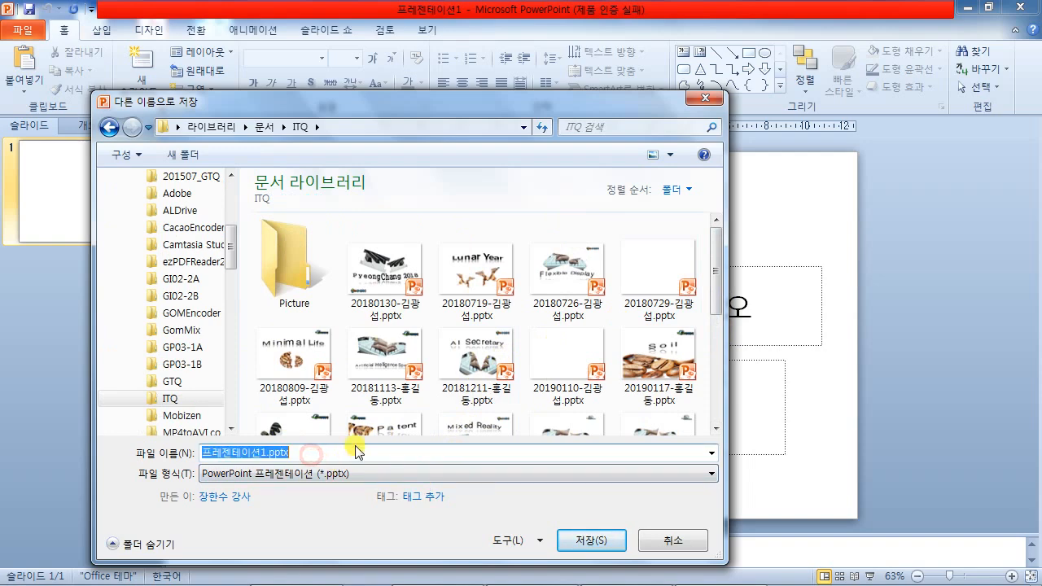
text(201910)
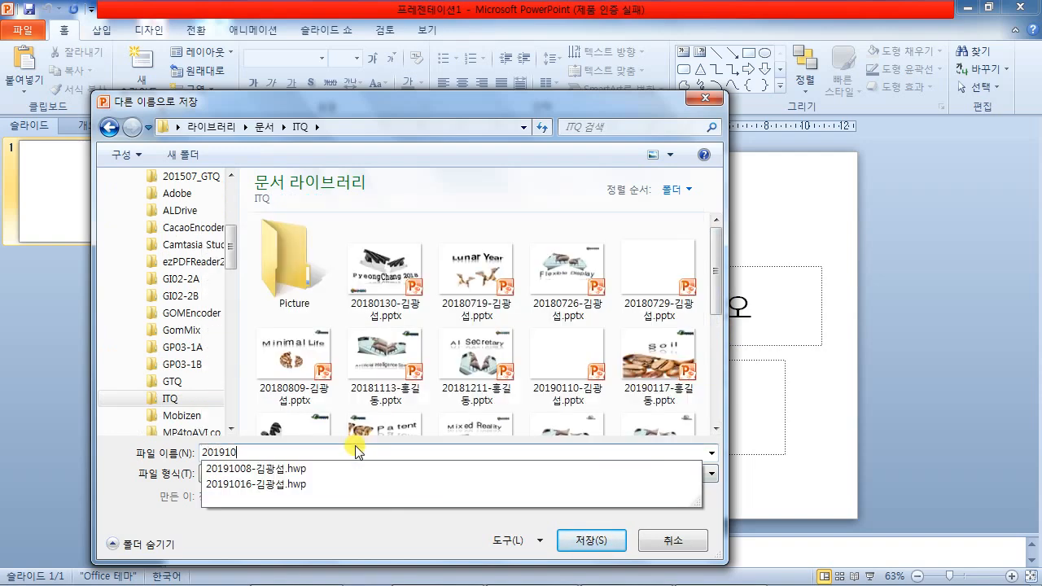
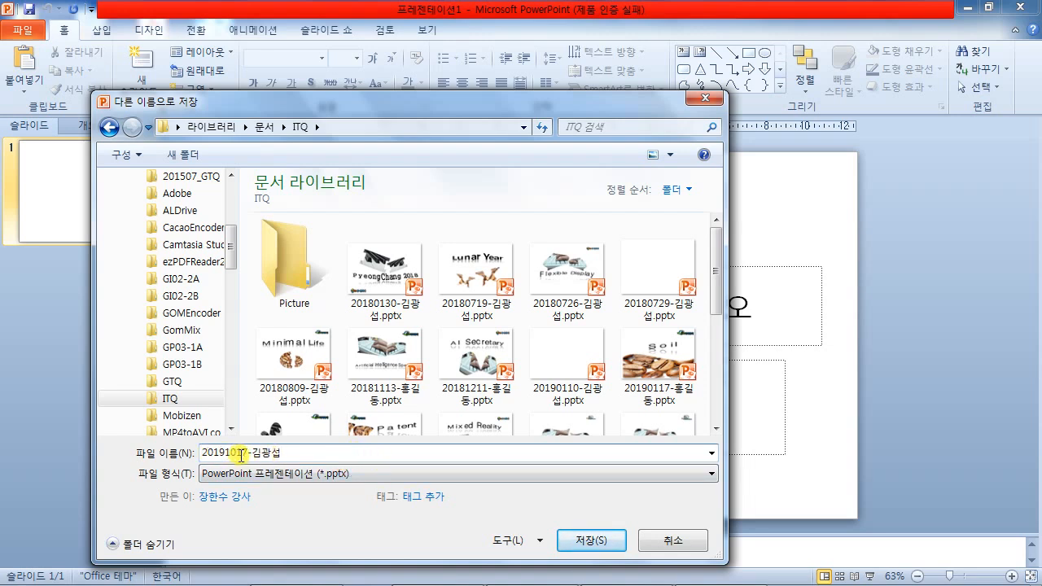
click(591, 541)
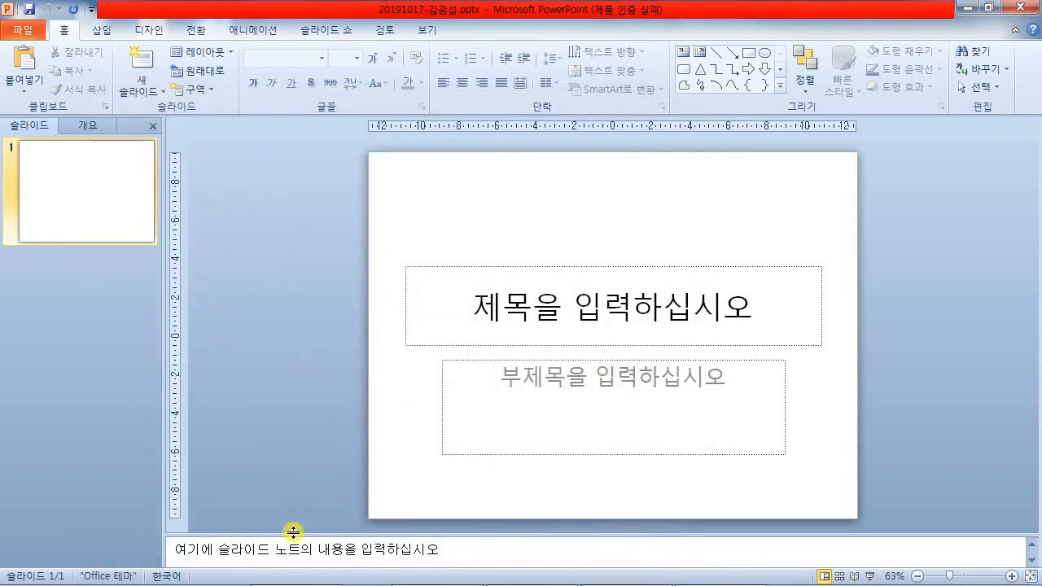
- Collapse the notes area, narrow the thumbnail pane, and highlight the A4 slide-size rule in the PDF
drag(296, 565, 295, 569)
drag(163, 442, 124, 442)
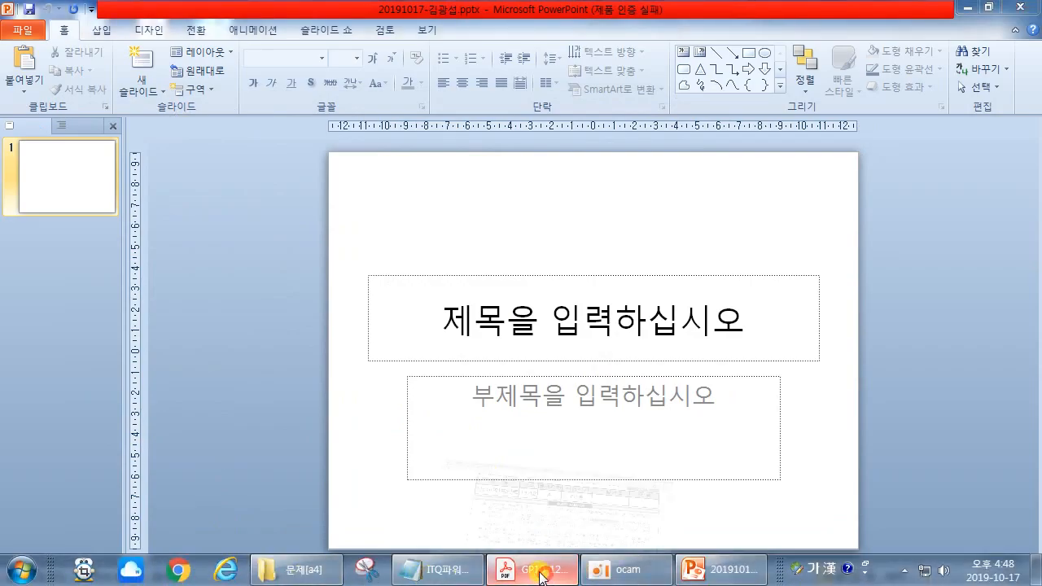
click(527, 575)
scroll(515, 455, down, 15)
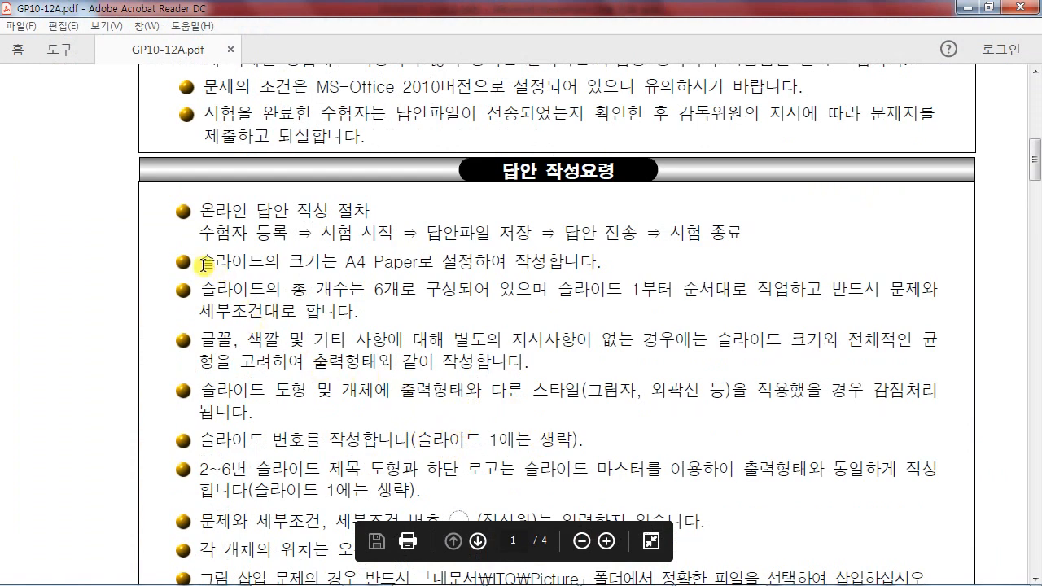
drag(201, 262, 452, 265)
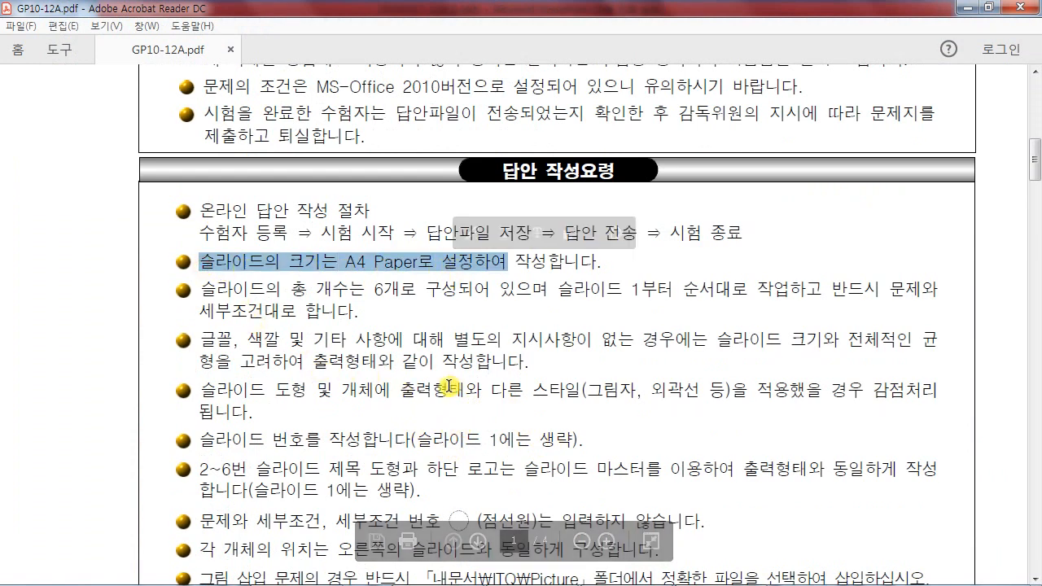
- Review the slide-master requirements and the A4 paper note, then return to PowerPoint
scroll(449, 386, down, 12)
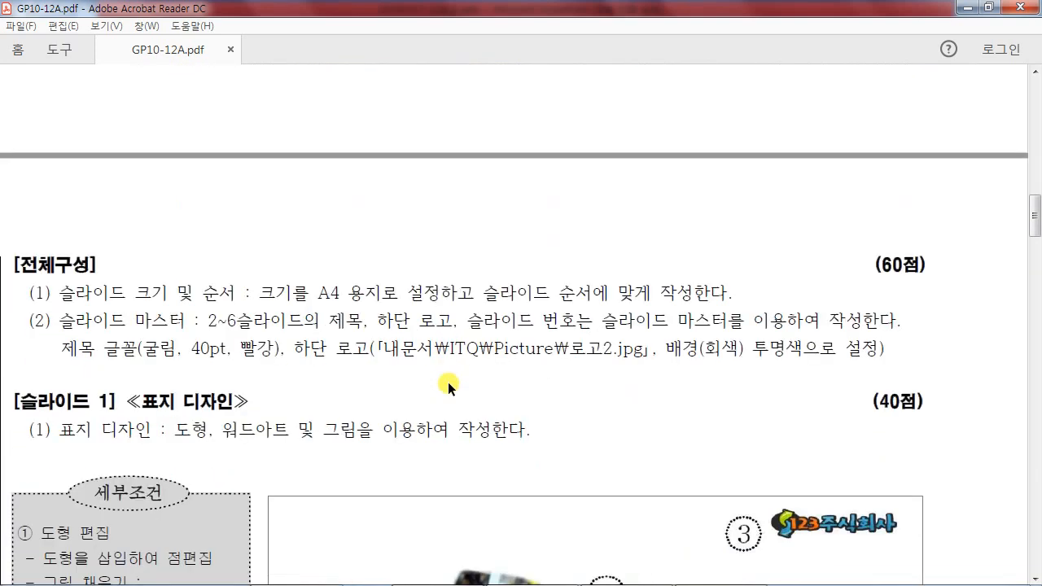
scroll(448, 384, down, 4)
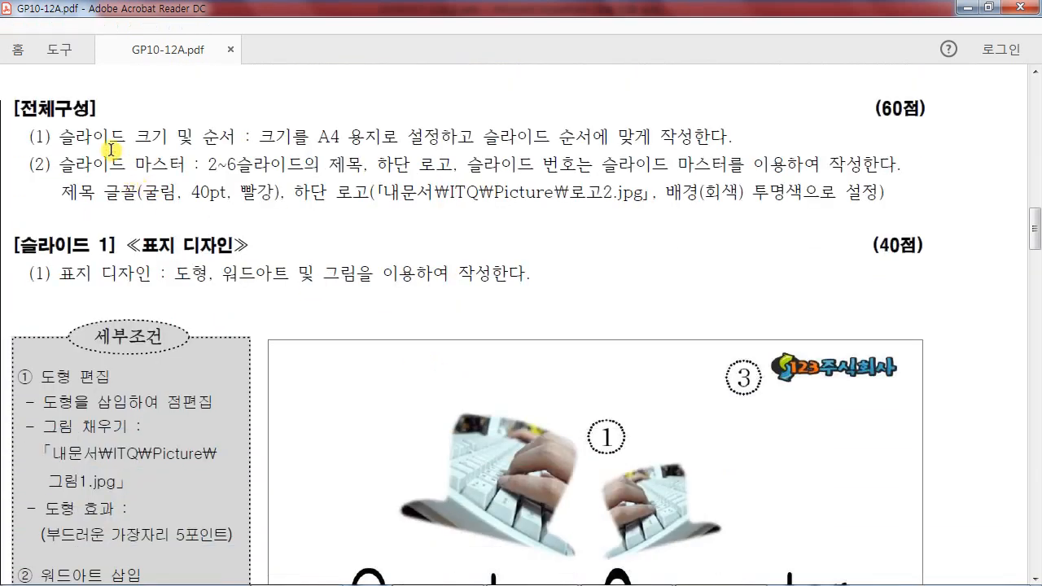
drag(2, 80, 944, 214)
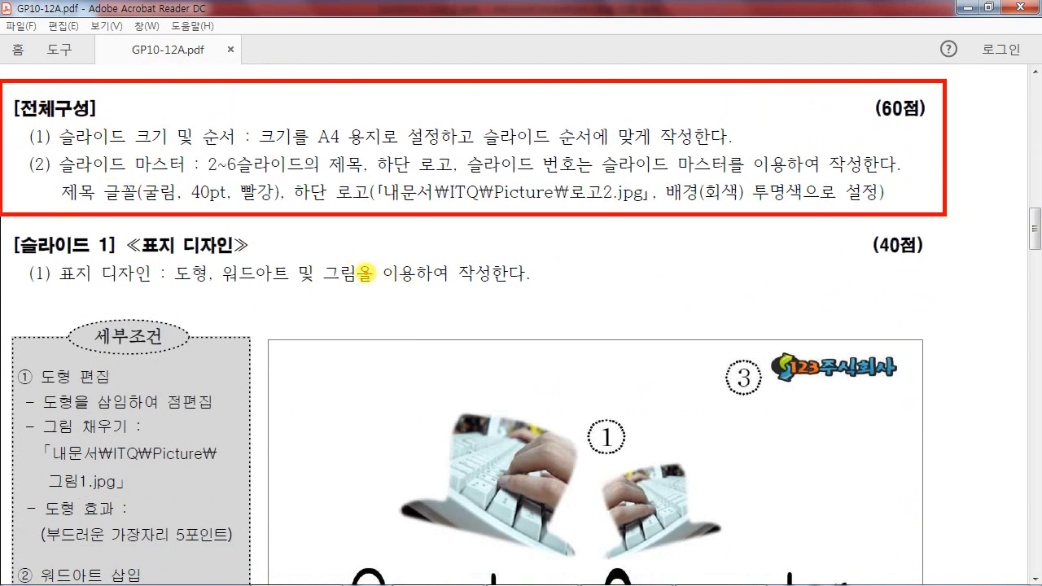
key(Escape)
drag(318, 137, 373, 135)
click(363, 164)
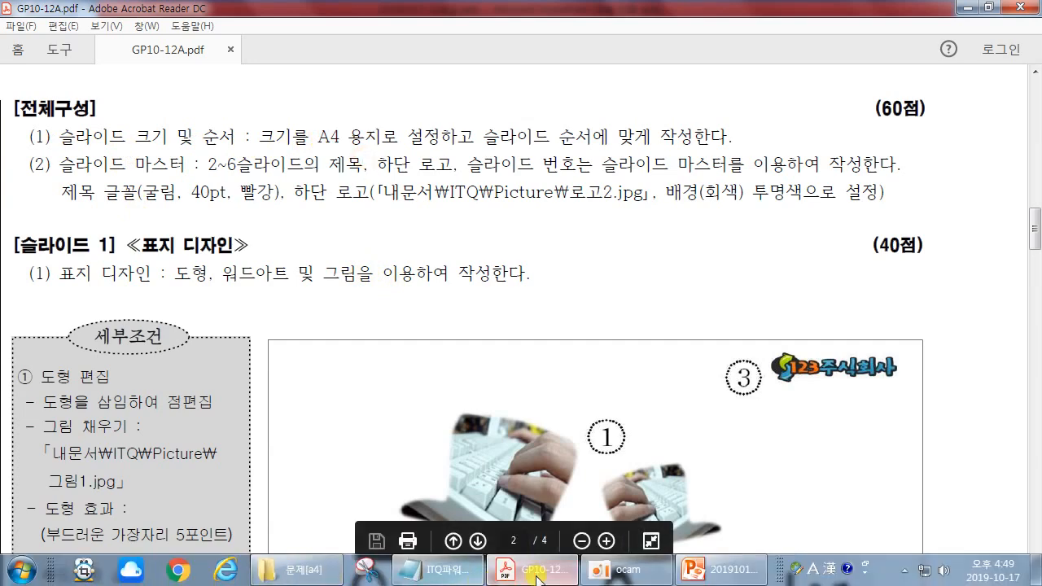
click(696, 570)
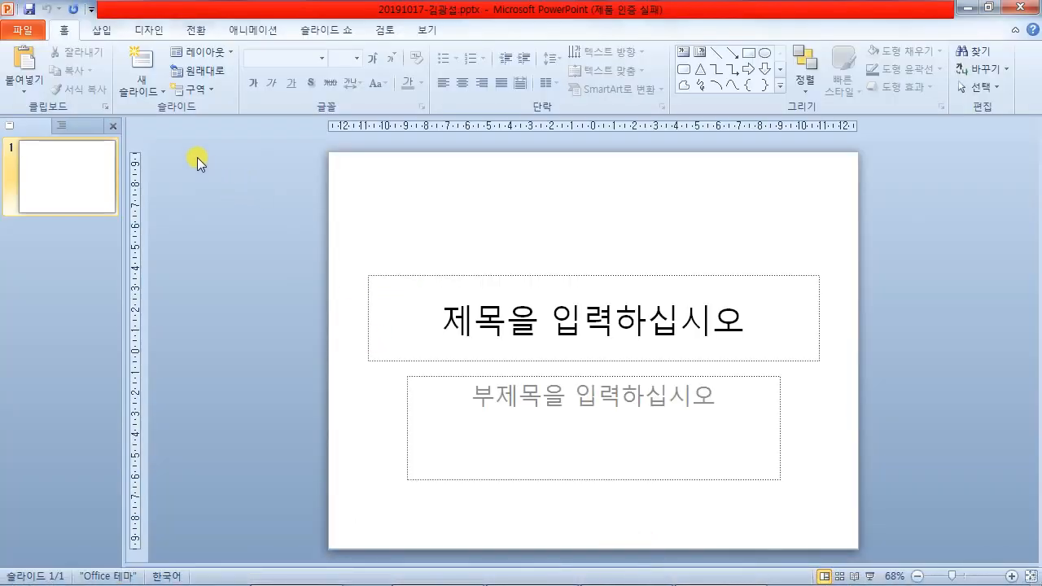
- Set the slide size to A4 Paper (210x297mm), giving 27.51 × 19.05 cm landscape
mouse_move(118, 18)
mouse_down()
mouse_move(181, 38)
mouse_move(217, 208)
mouse_up()
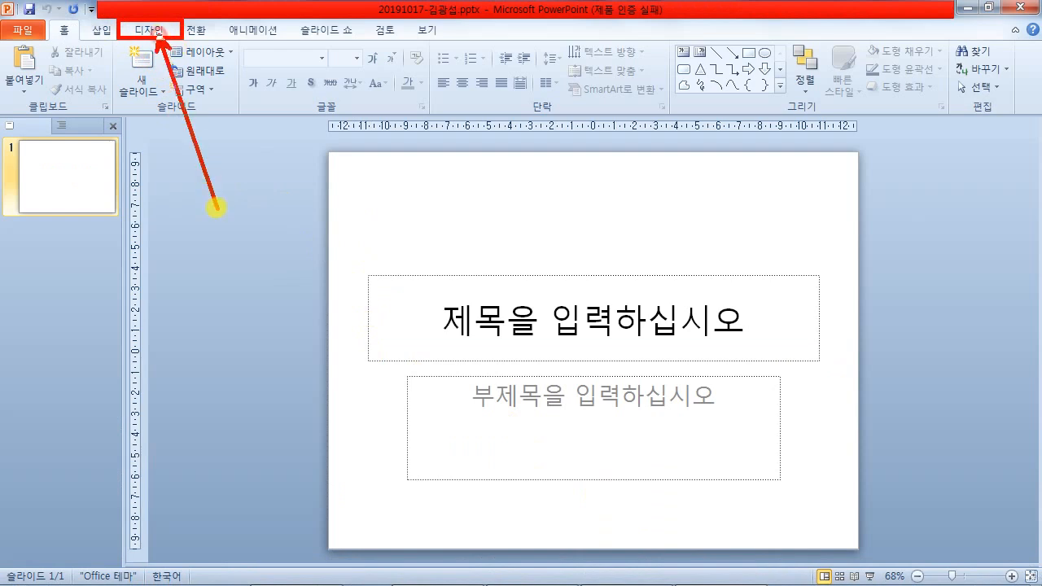
key(Escape)
click(149, 30)
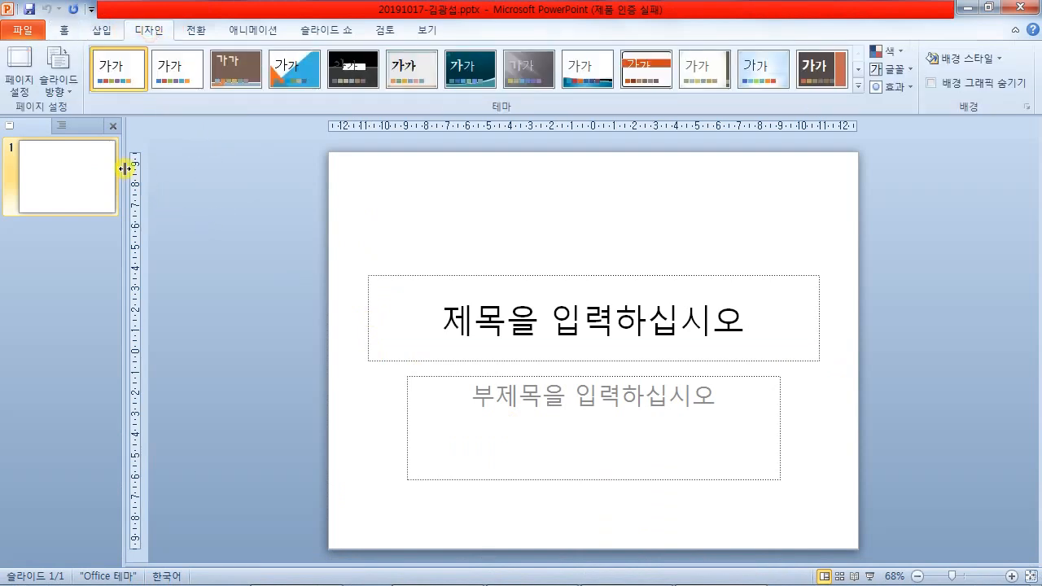
click(18, 77)
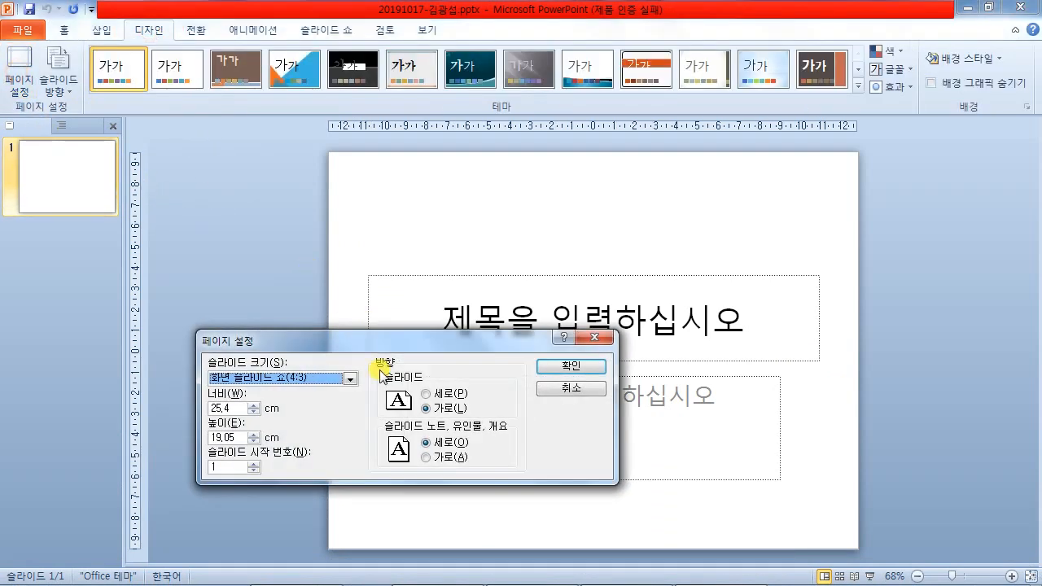
drag(370, 341, 422, 99)
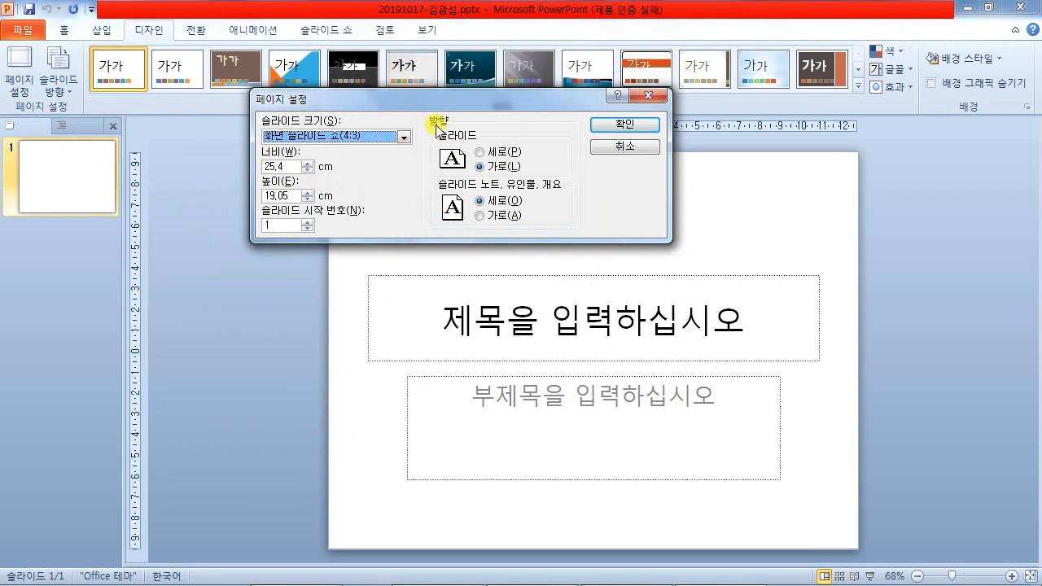
click(403, 137)
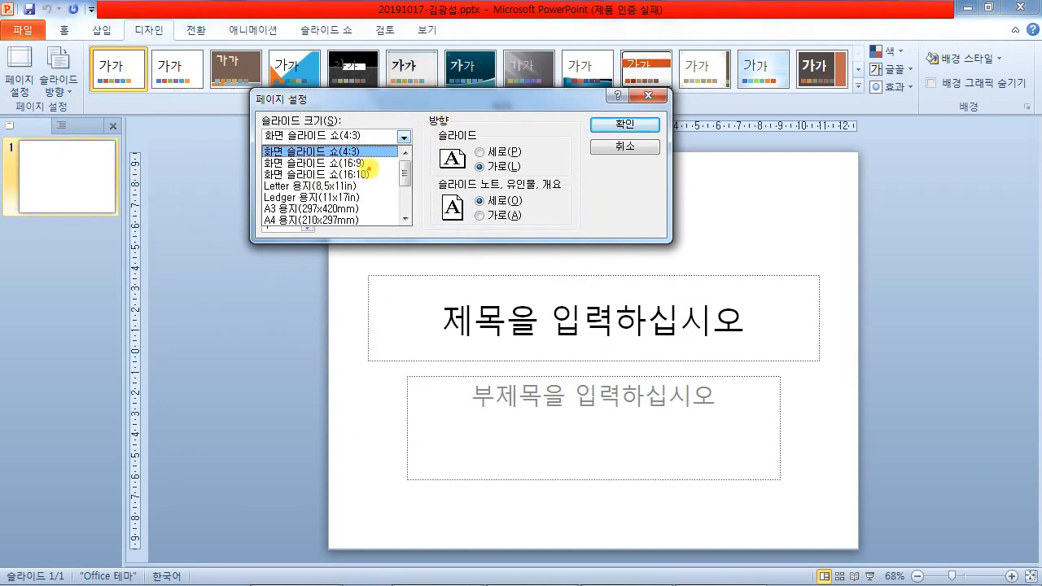
click(399, 135)
click(399, 135)
click(337, 220)
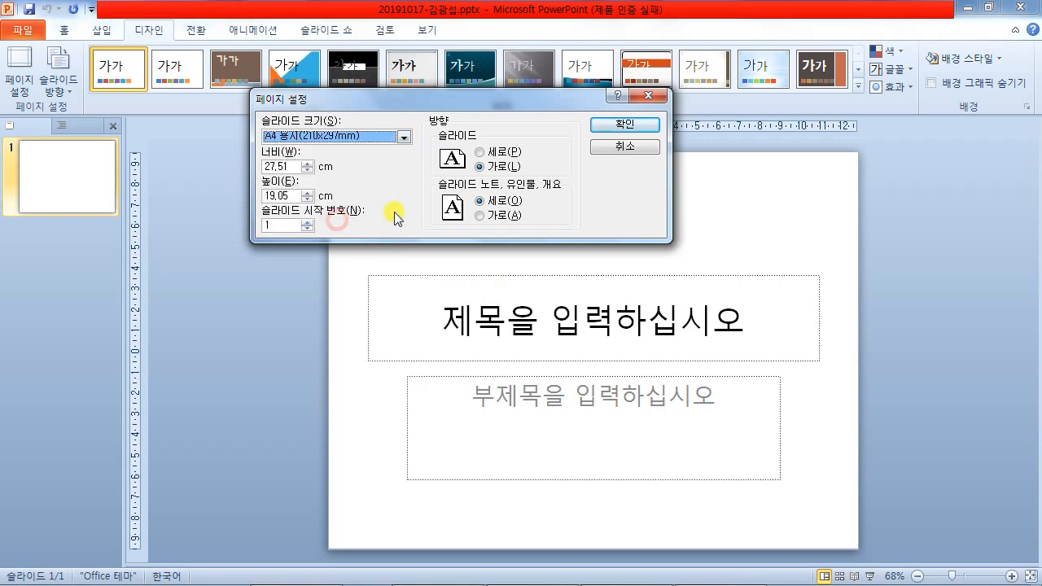
click(618, 127)
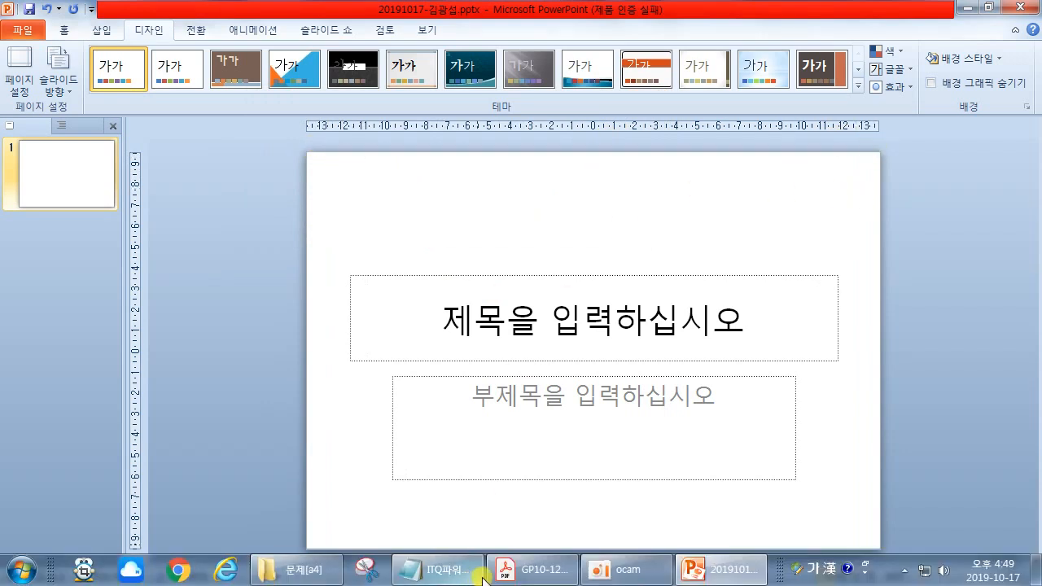
click(541, 571)
drag(48, 164, 324, 171)
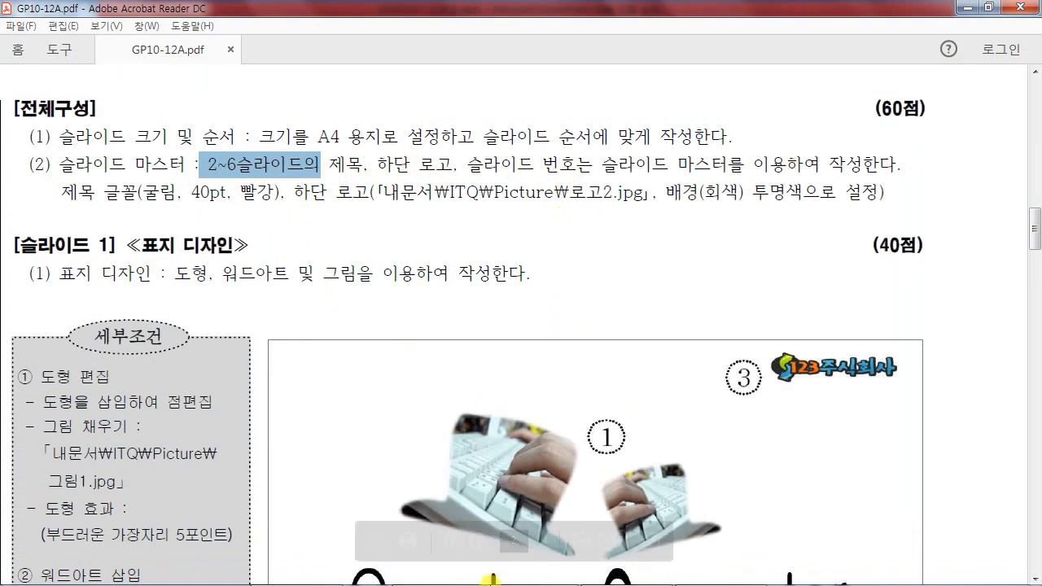
click(716, 577)
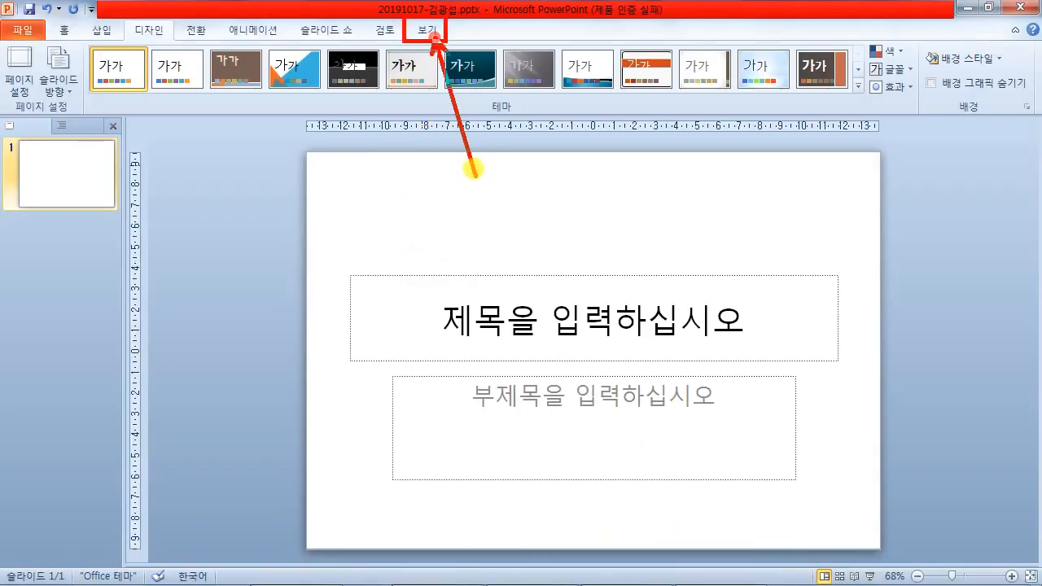
- Switch to Slide Master view and select the Title Only layout
click(426, 30)
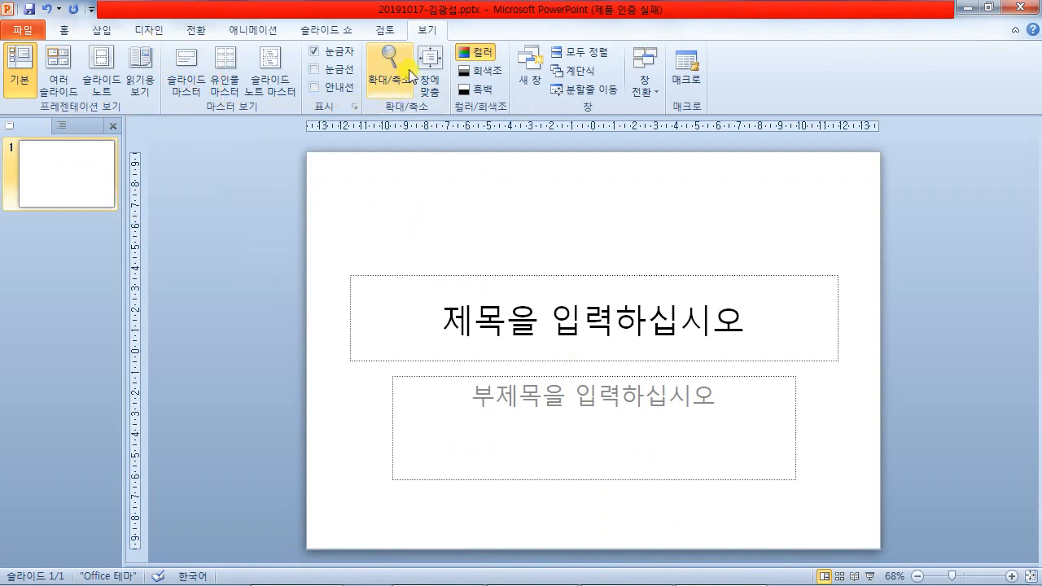
click(195, 84)
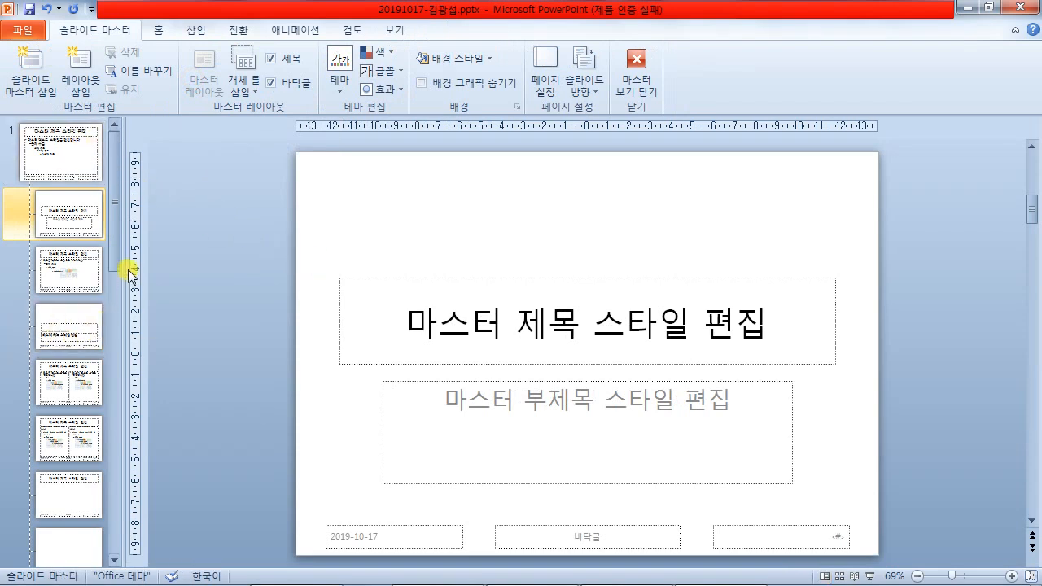
drag(111, 221, 96, 398)
click(77, 317)
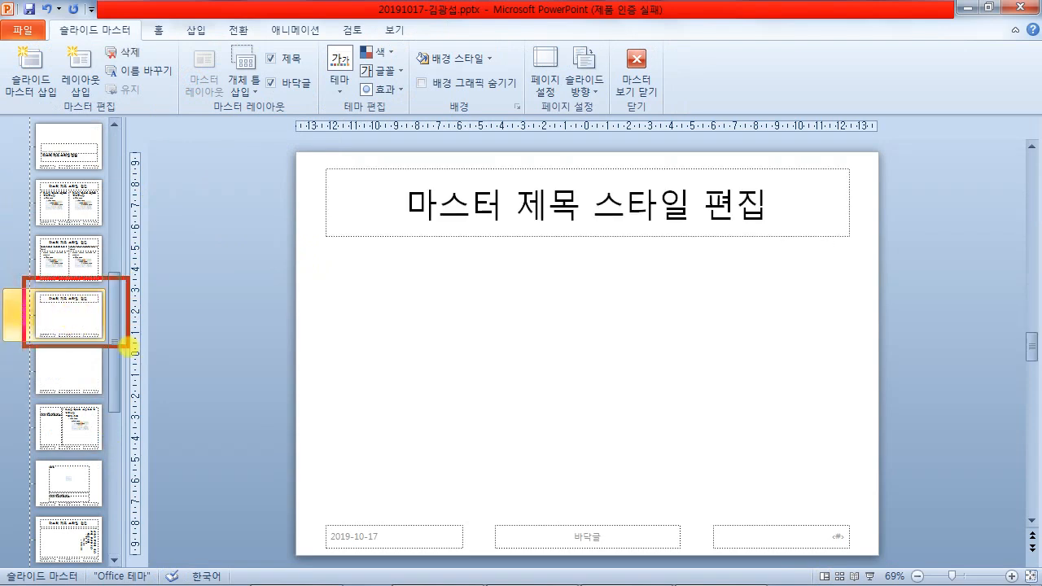
- Mark up the title-only layout with red handwritten notes (3, 10), then clear them
mouse_move(190, 201)
mouse_down()
mouse_move(221, 189)
mouse_move(232, 225)
mouse_up()
mouse_move(210, 237)
mouse_down()
mouse_move(205, 267)
mouse_move(247, 258)
mouse_up()
mouse_move(250, 197)
mouse_down()
mouse_move(300, 221)
mouse_move(279, 247)
mouse_move(339, 200)
mouse_move(368, 212)
mouse_move(356, 249)
mouse_move(396, 214)
mouse_move(409, 249)
mouse_move(441, 254)
mouse_up()
drag(189, 286, 429, 272)
drag(211, 299, 455, 297)
mouse_move(562, 136)
mouse_down()
mouse_move(618, 145)
mouse_move(599, 174)
mouse_move(612, 164)
mouse_up()
mouse_move(649, 114)
mouse_down()
mouse_move(693, 152)
mouse_move(688, 160)
mouse_up()
mouse_move(706, 115)
mouse_down()
mouse_move(708, 148)
mouse_move(741, 122)
mouse_move(733, 145)
mouse_up()
drag(665, 174, 748, 173)
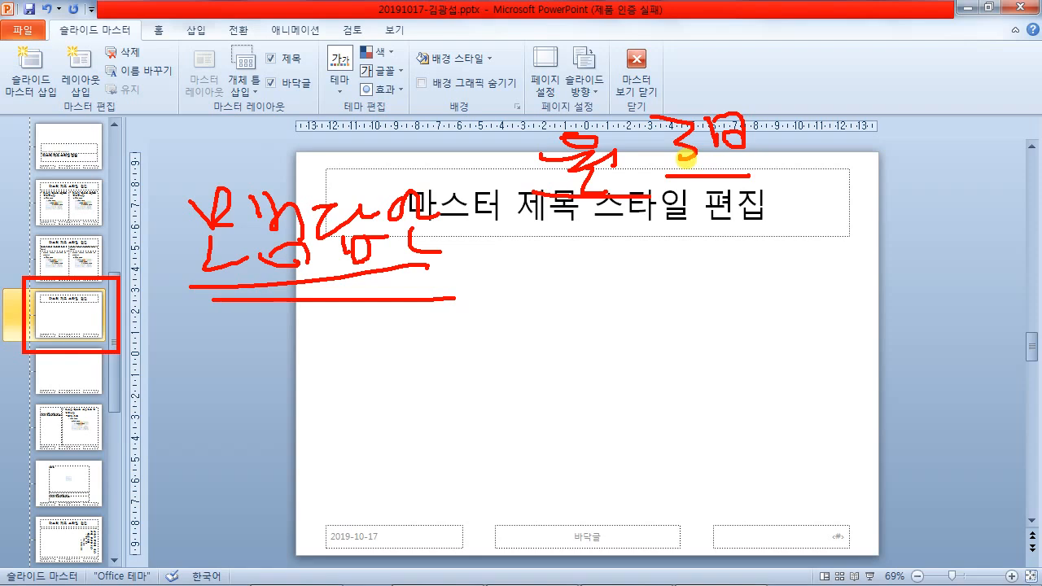
key(Escape)
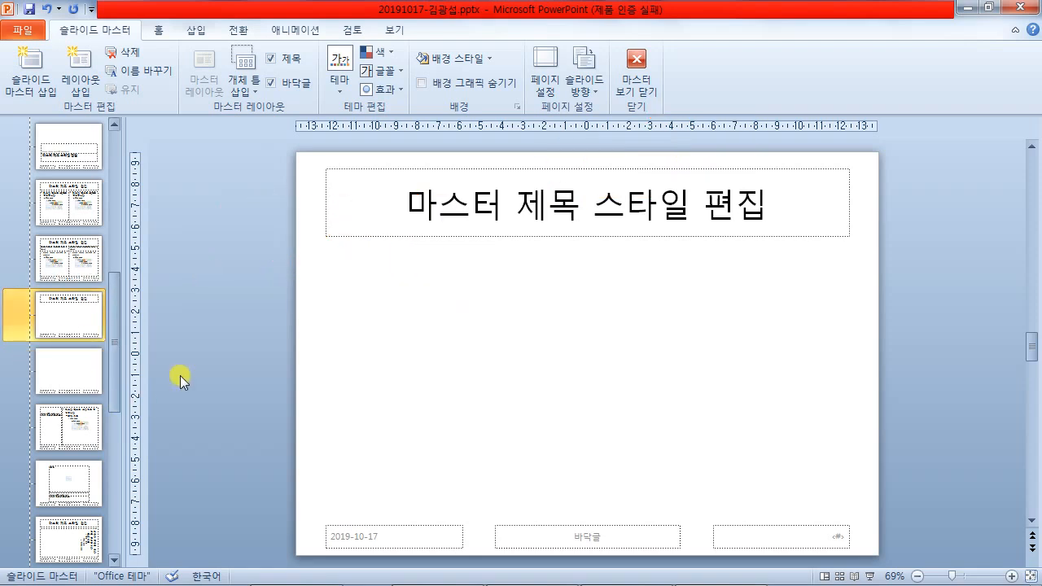
- Bring the exam PDF to the front and scroll toward the slide 2 requirements
mouse_move(382, 579)
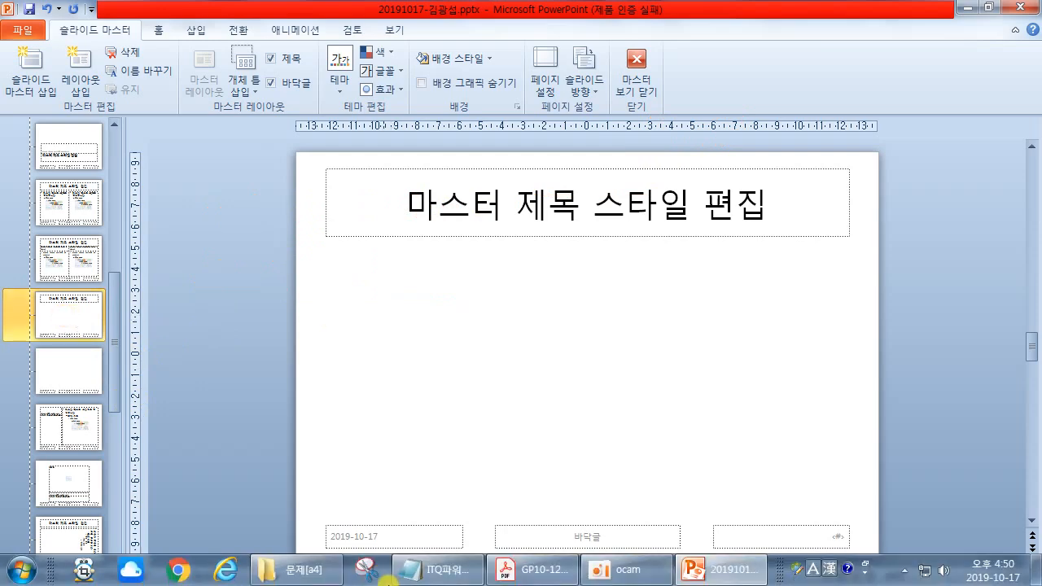
click(564, 574)
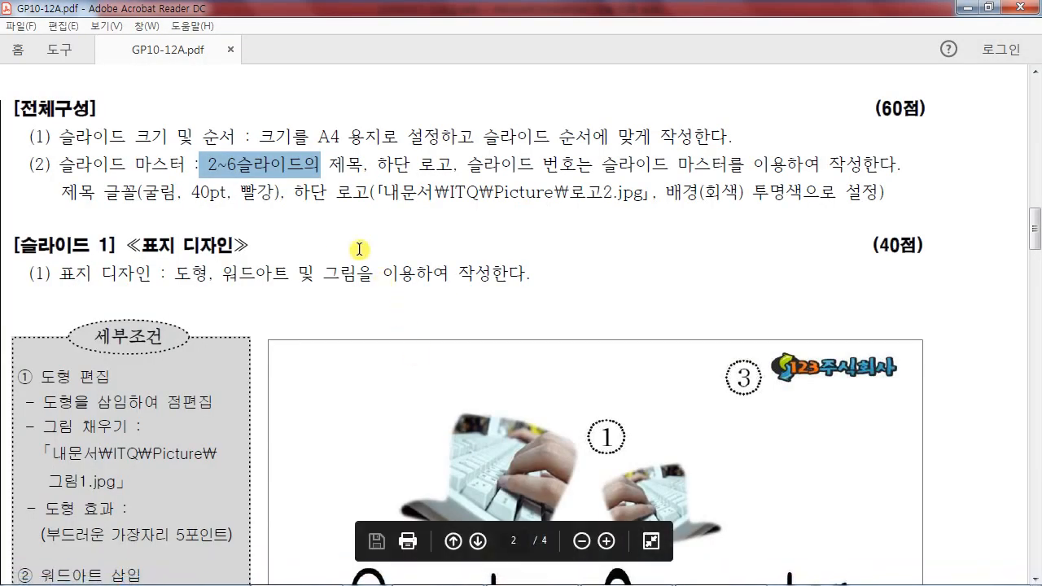
scroll(398, 295, down, 10)
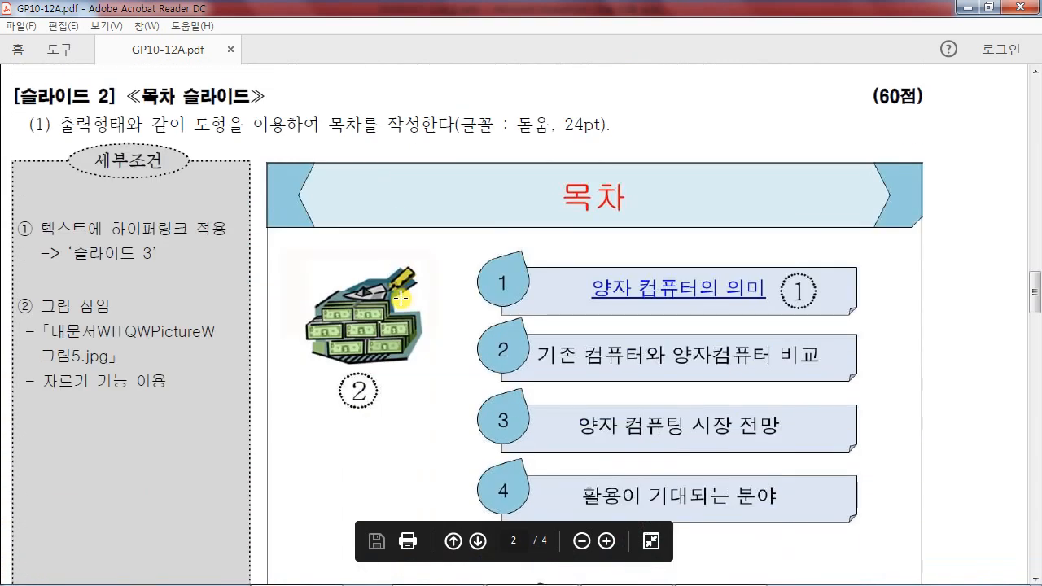
- Locate the [슬라이드 2] section, mark the banner's right corner, and return to PowerPoint
scroll(401, 299, down, 1)
scroll(400, 298, up, 1)
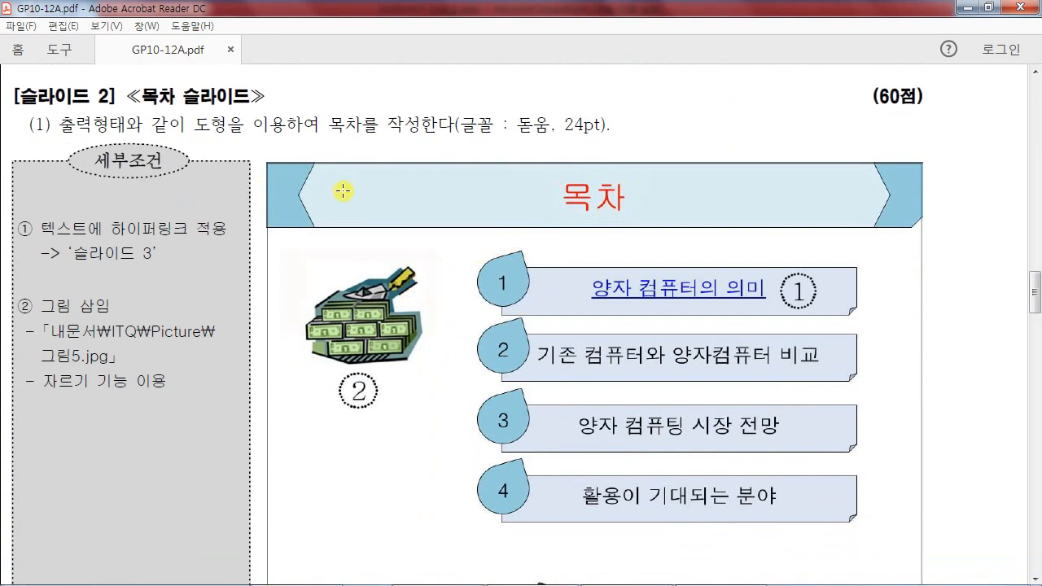
drag(925, 216, 911, 231)
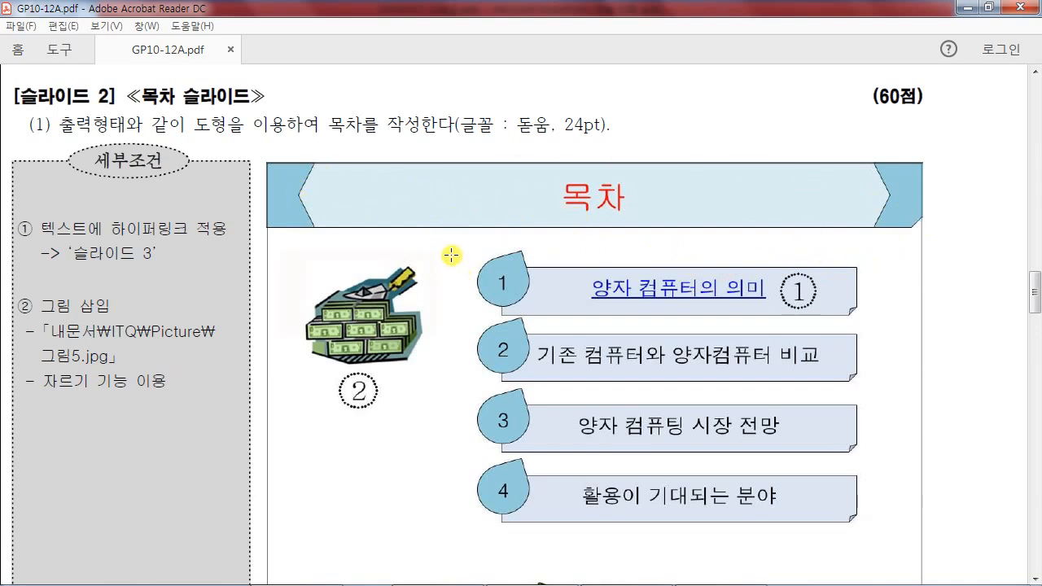
mouse_move(397, 577)
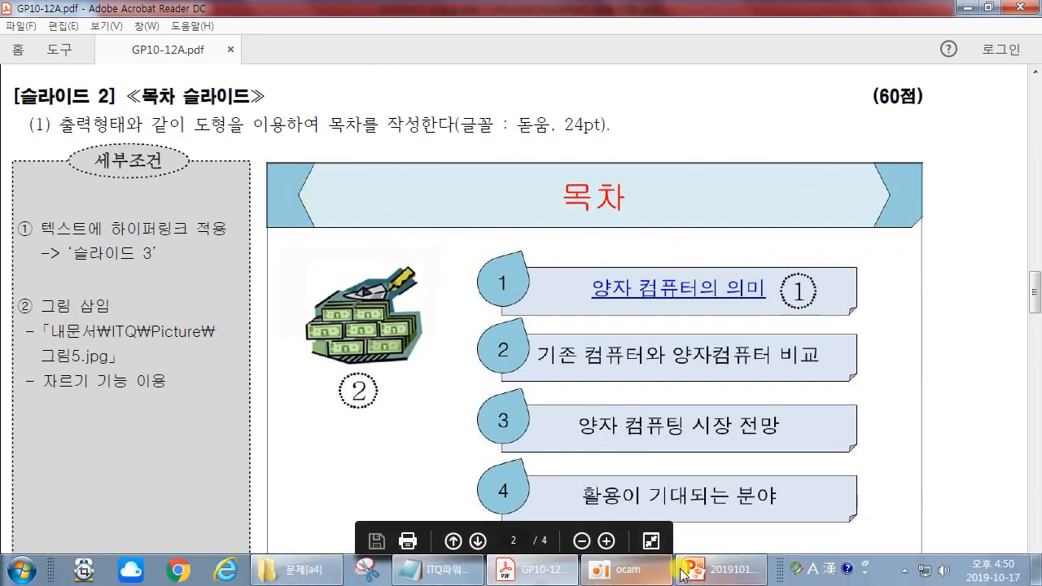
click(705, 575)
- Draw a Snip Single Corner Rectangle, 27.52 × 3.32 cm, across the layout's top edge
click(195, 30)
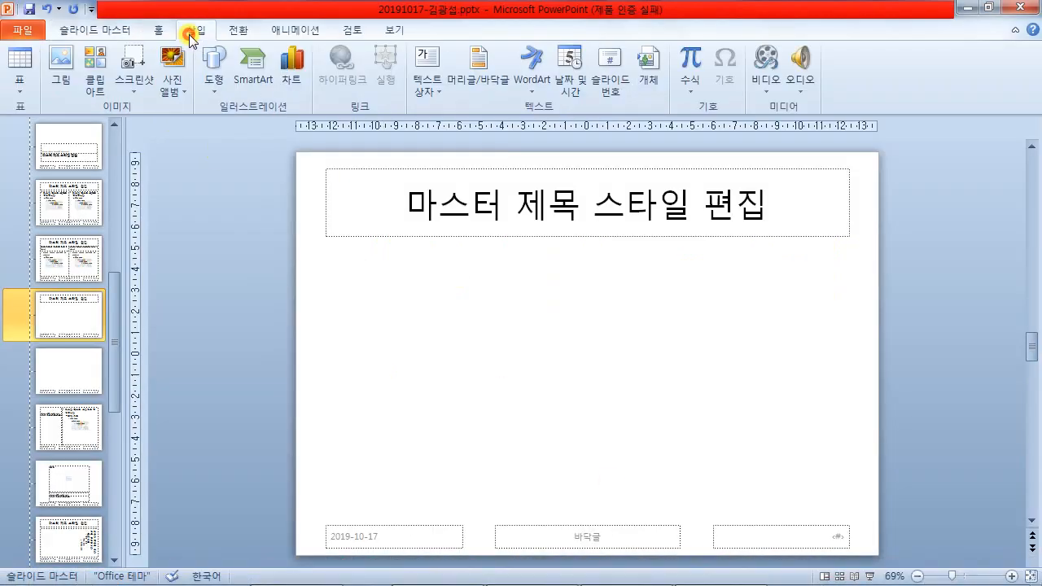
click(215, 91)
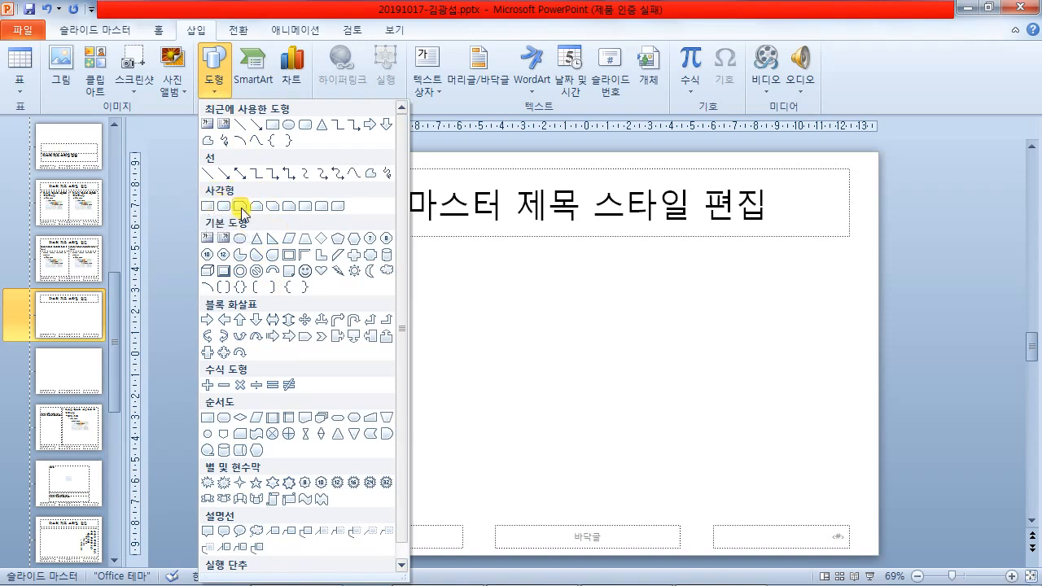
click(241, 210)
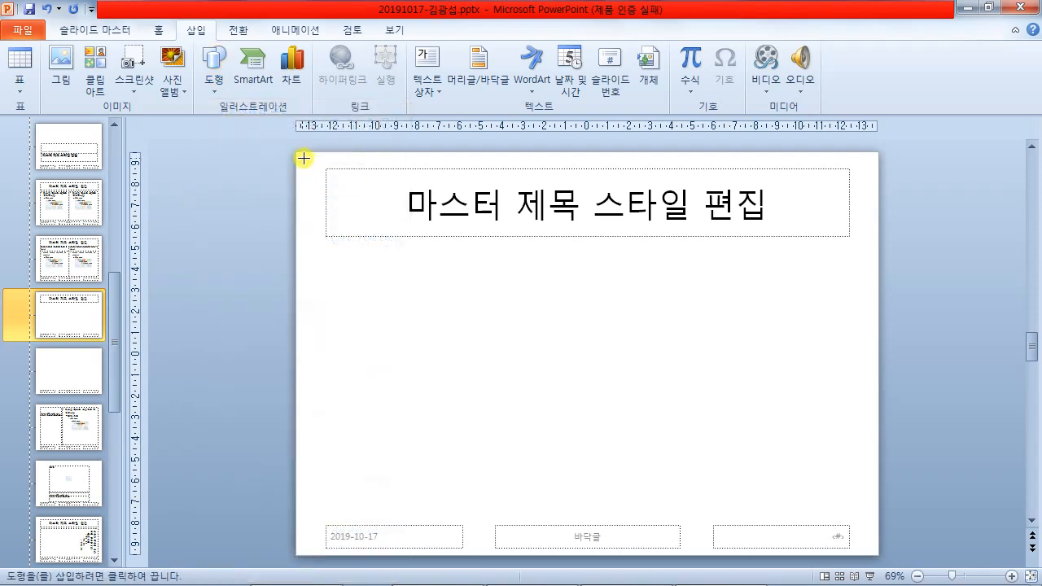
drag(295, 151, 875, 221)
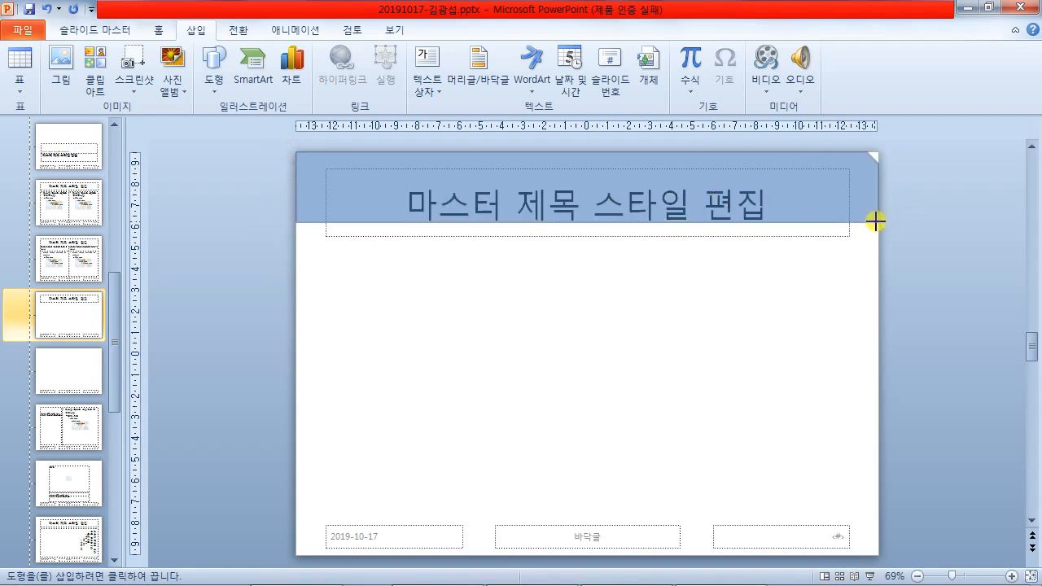
drag(875, 221, 877, 222)
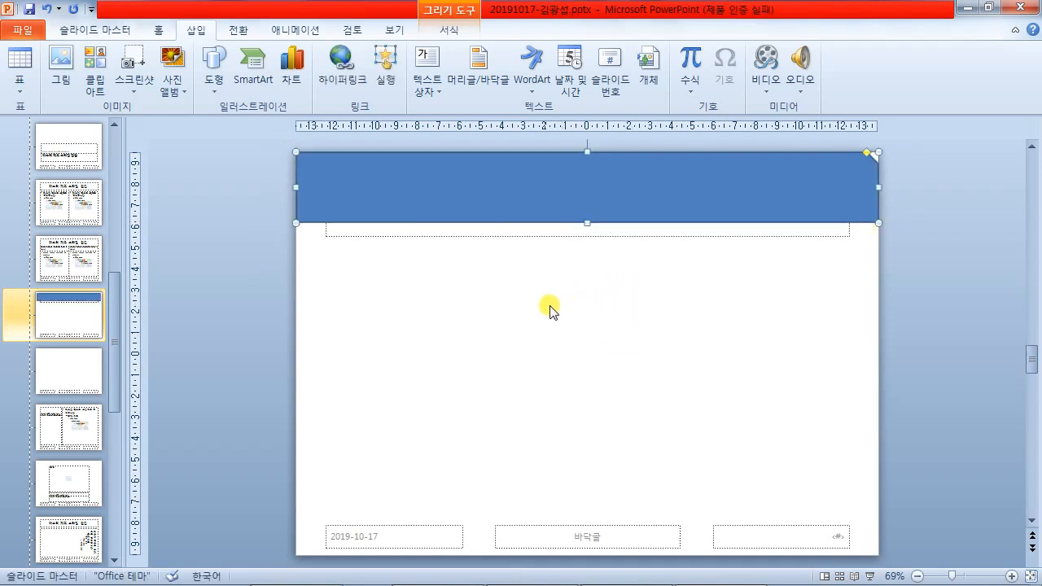
click(502, 236)
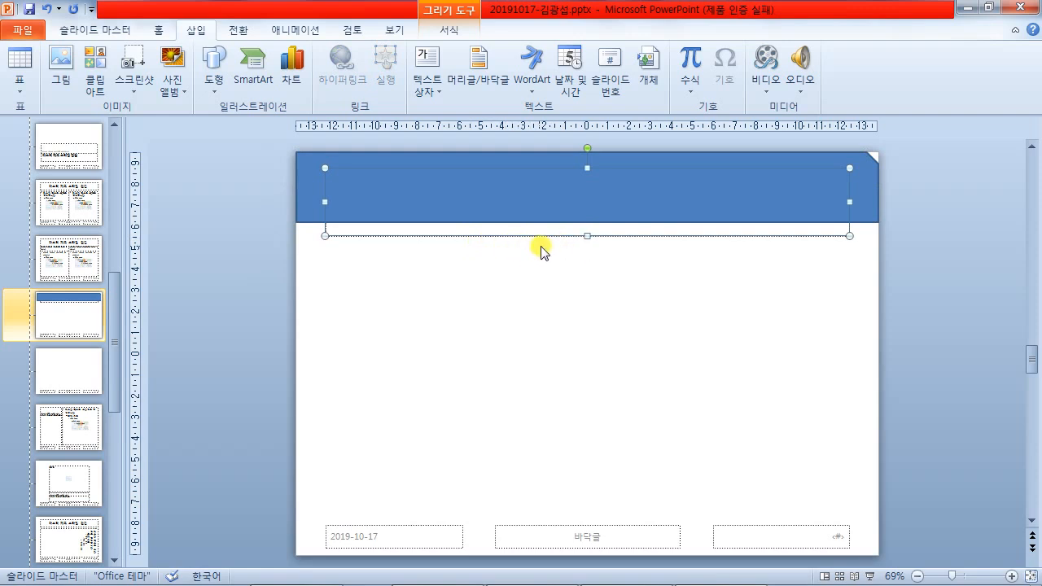
click(546, 302)
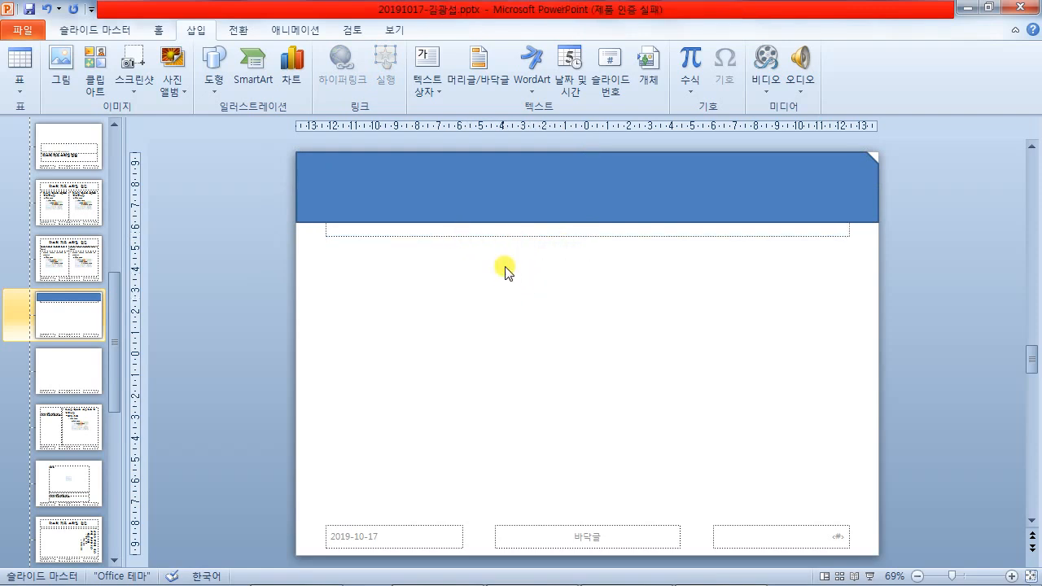
click(475, 209)
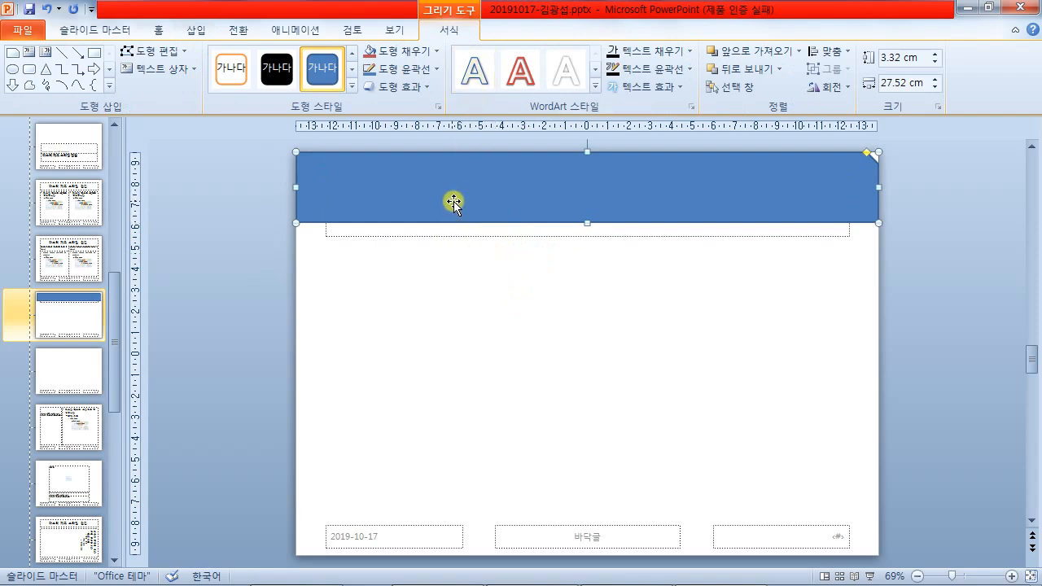
- Check the exam PDF and return to the presentation
click(517, 576)
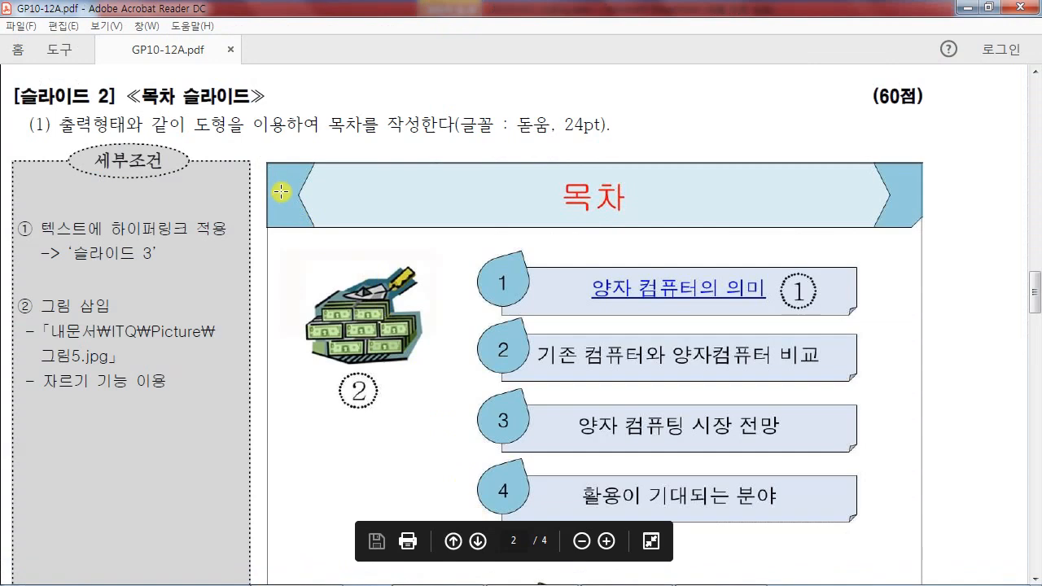
mouse_move(509, 575)
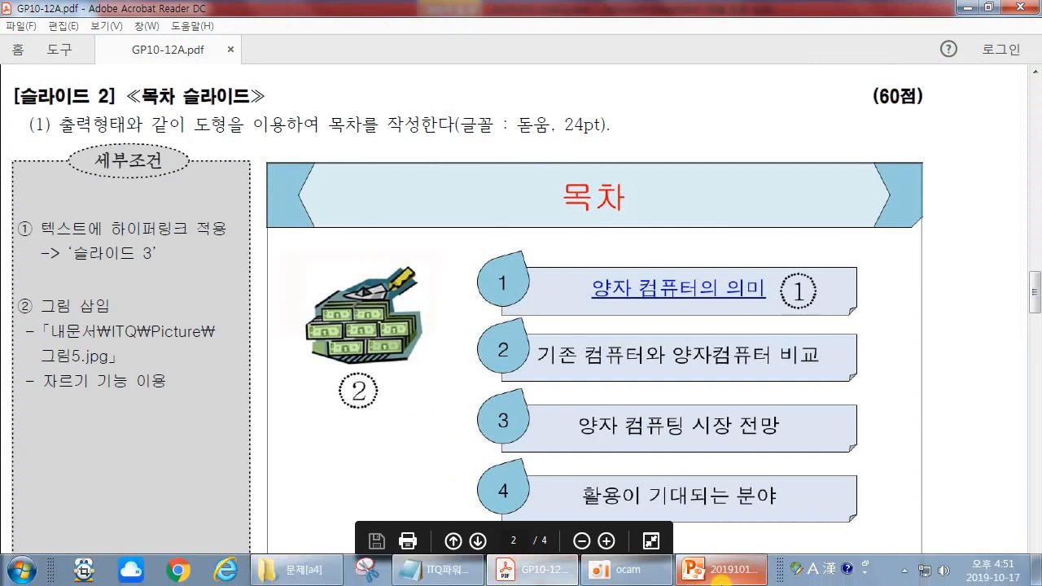
click(721, 574)
- Give the title bar a green theme fill and a black ¼pt outline
click(397, 51)
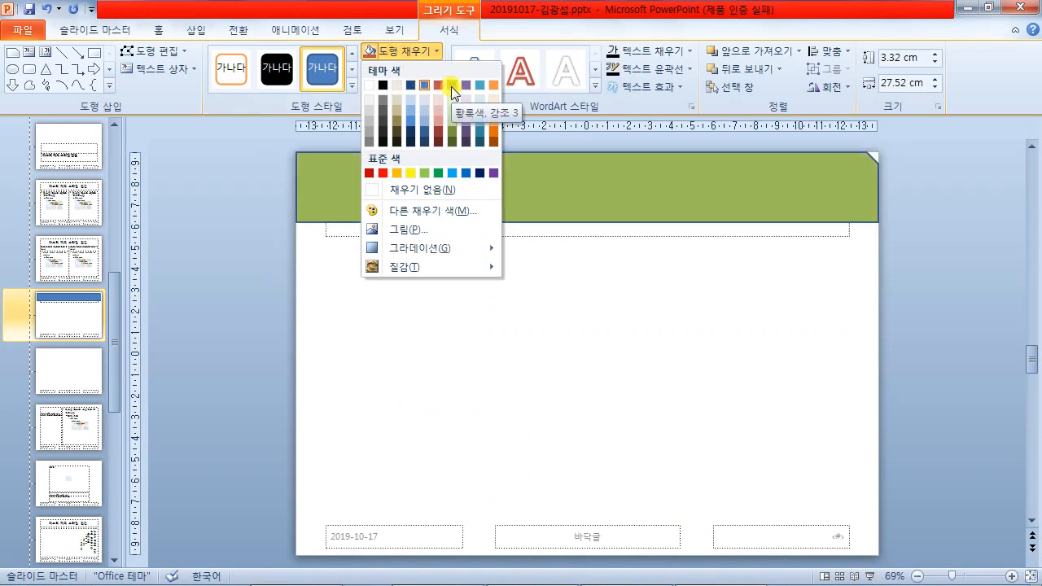
click(451, 86)
click(415, 71)
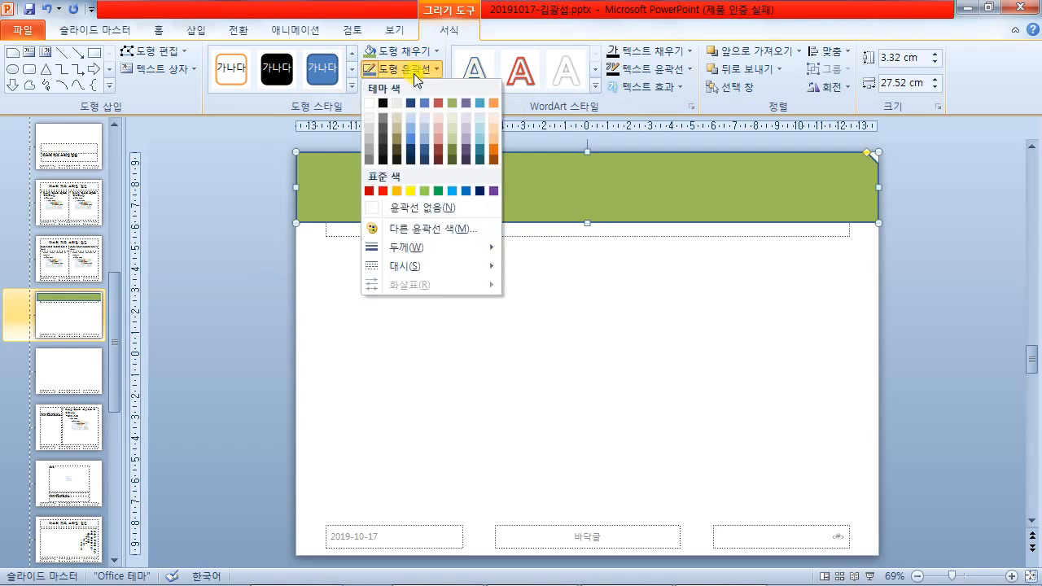
click(383, 104)
click(407, 72)
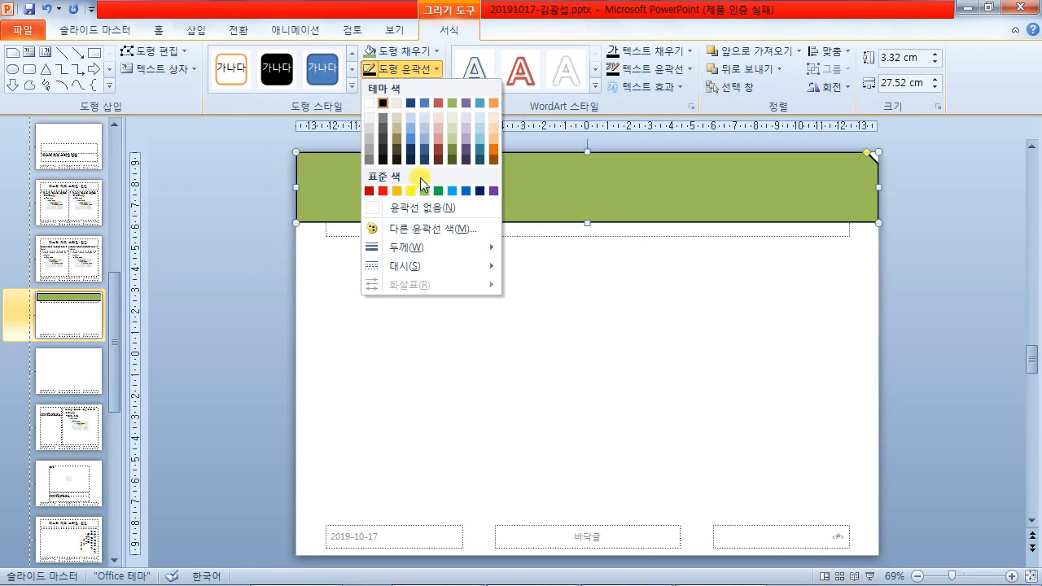
mouse_move(418, 246)
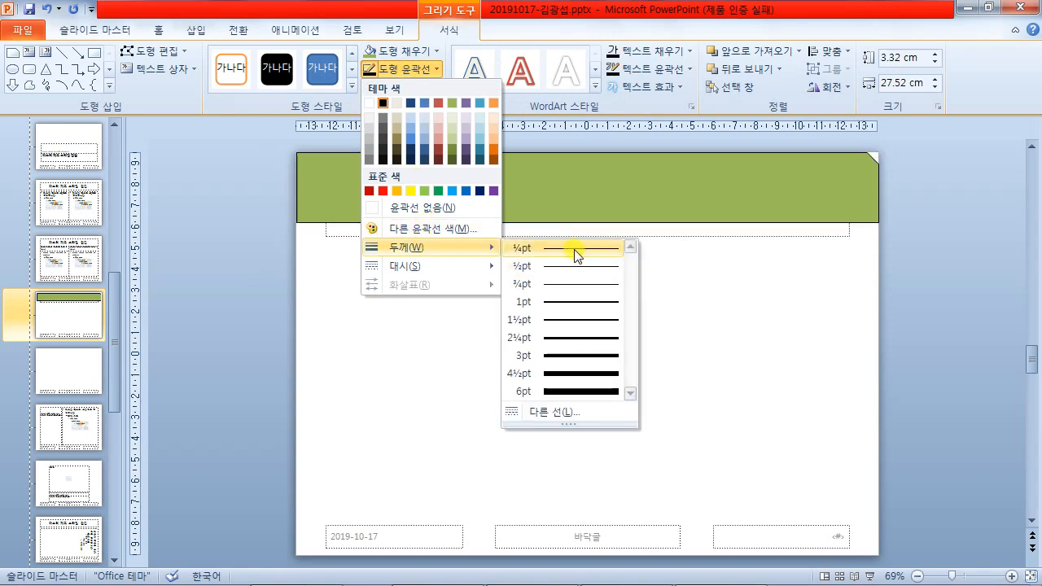
click(573, 249)
click(700, 324)
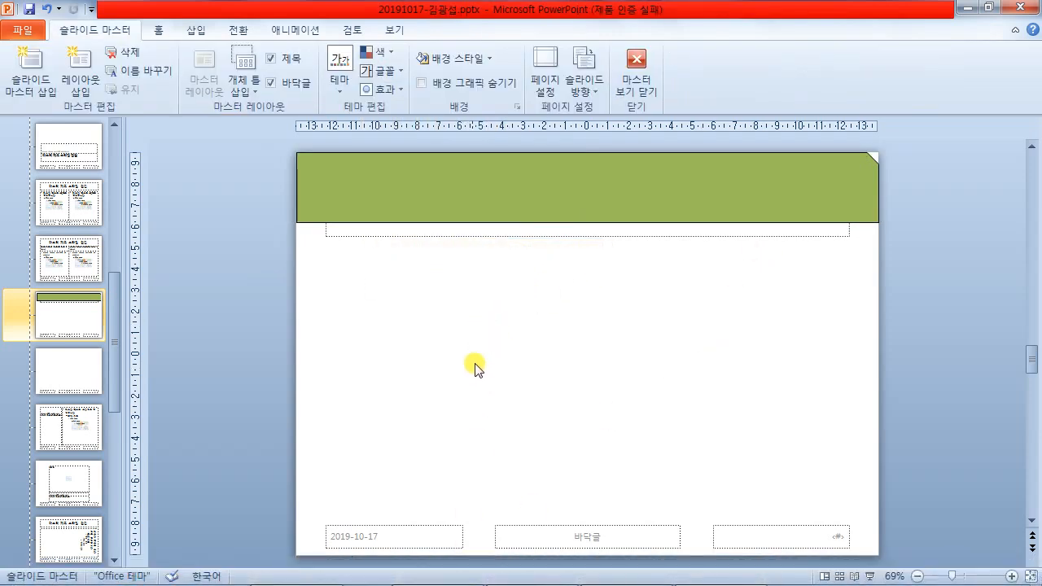
- Set the green, black-outlined title bar as the default shape style (기본 도형으로 설정)
drag(281, 280, 365, 267)
mouse_move(329, 281)
mouse_down()
mouse_move(324, 334)
mouse_move(364, 329)
mouse_up()
mouse_move(392, 295)
mouse_down()
mouse_move(395, 374)
mouse_move(407, 308)
mouse_up()
drag(489, 324, 253, 342)
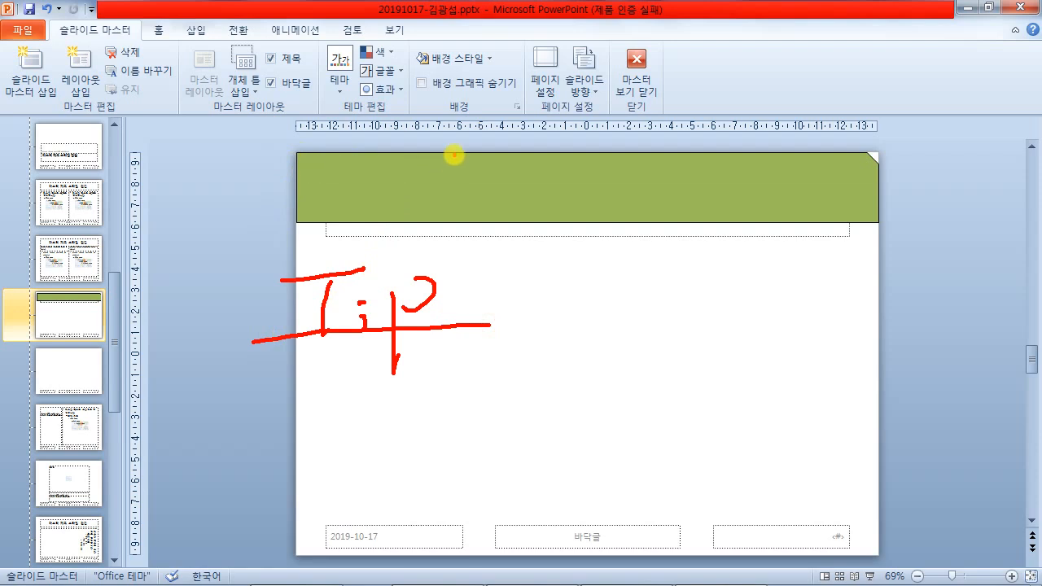
key(Escape)
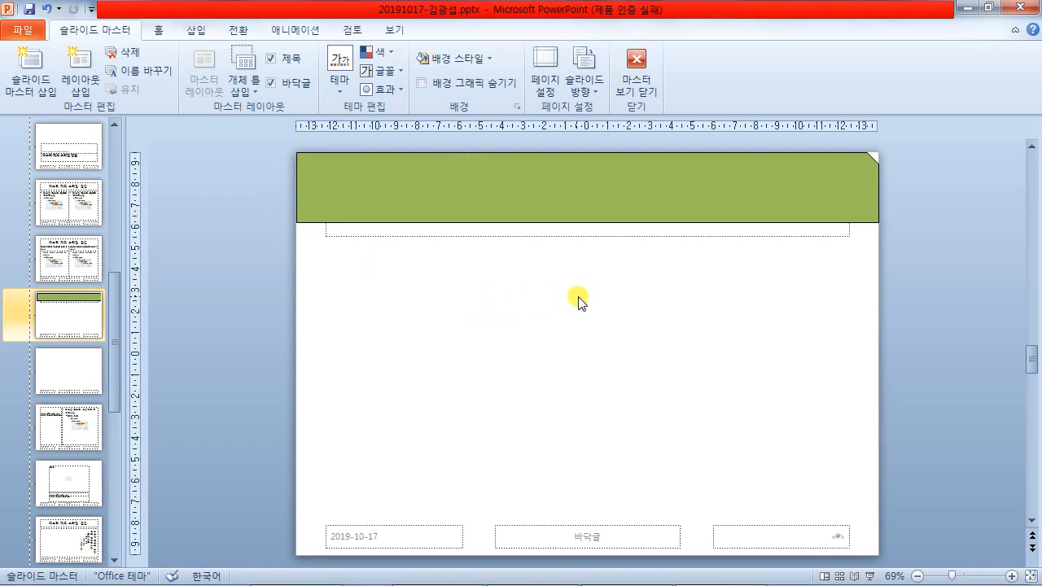
right_click(441, 167)
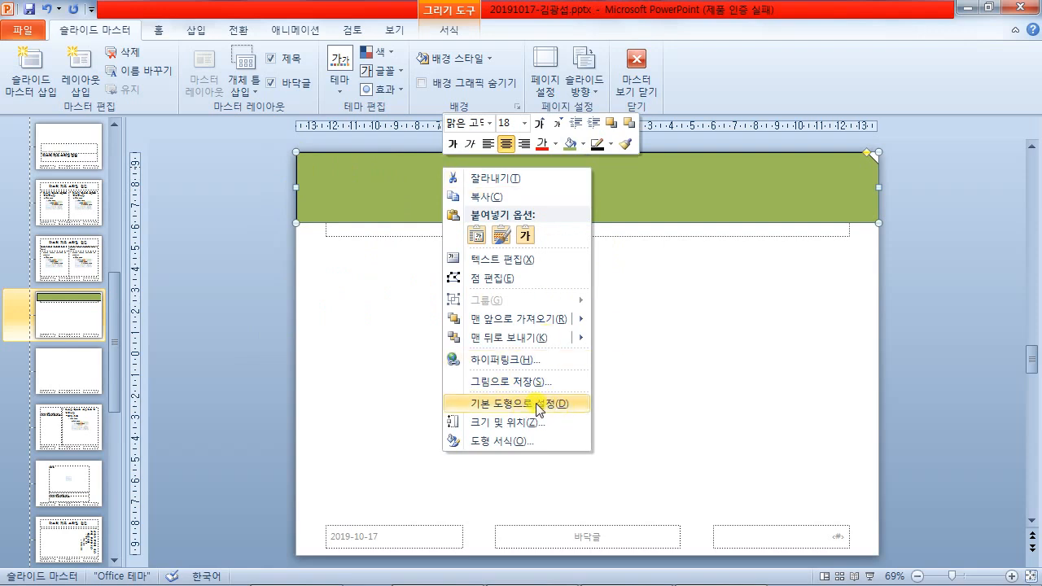
click(551, 406)
click(515, 372)
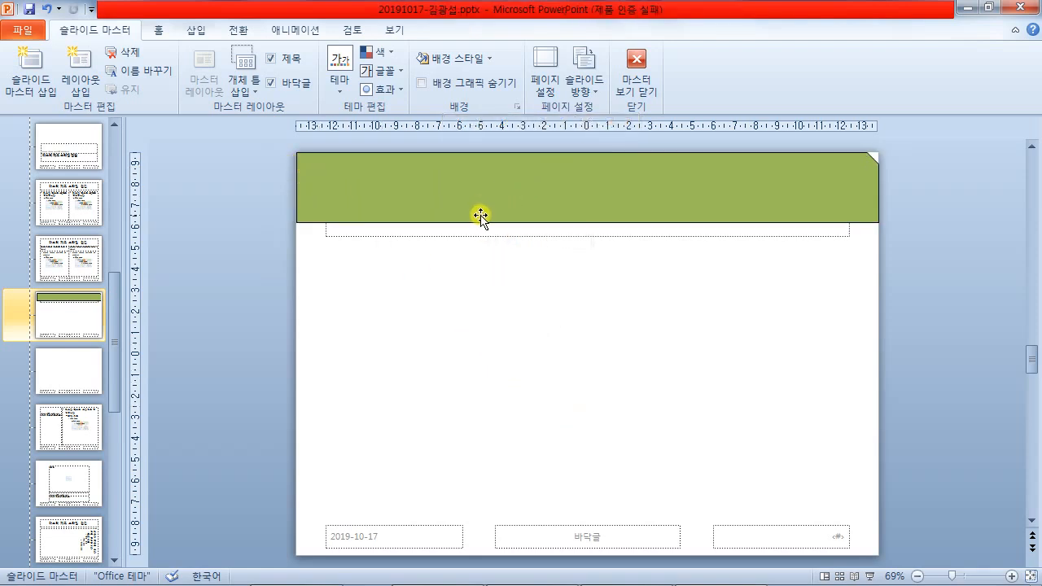
click(558, 197)
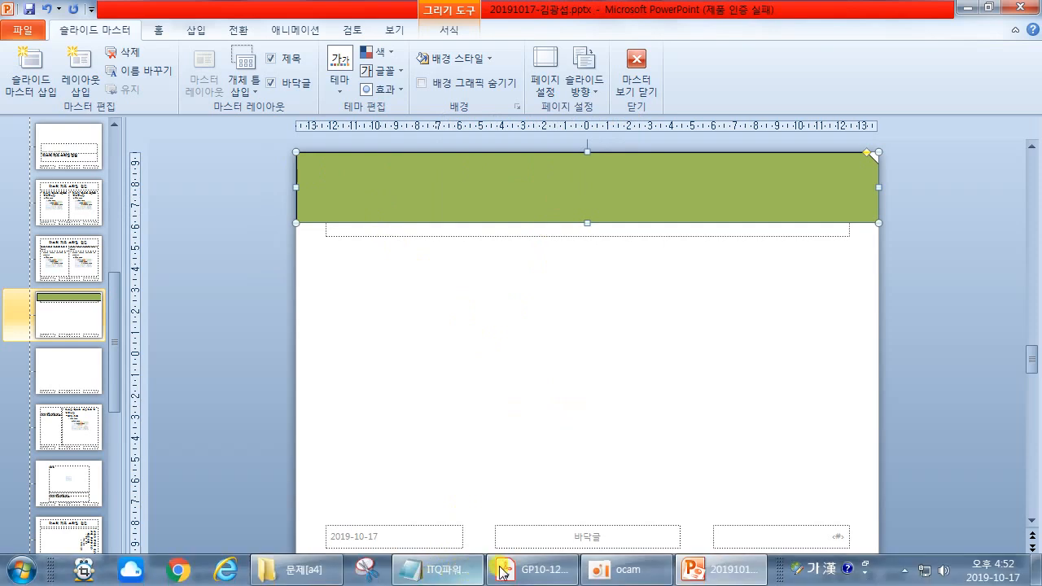
- Glance at the exam PDF and return to the slide master
click(502, 573)
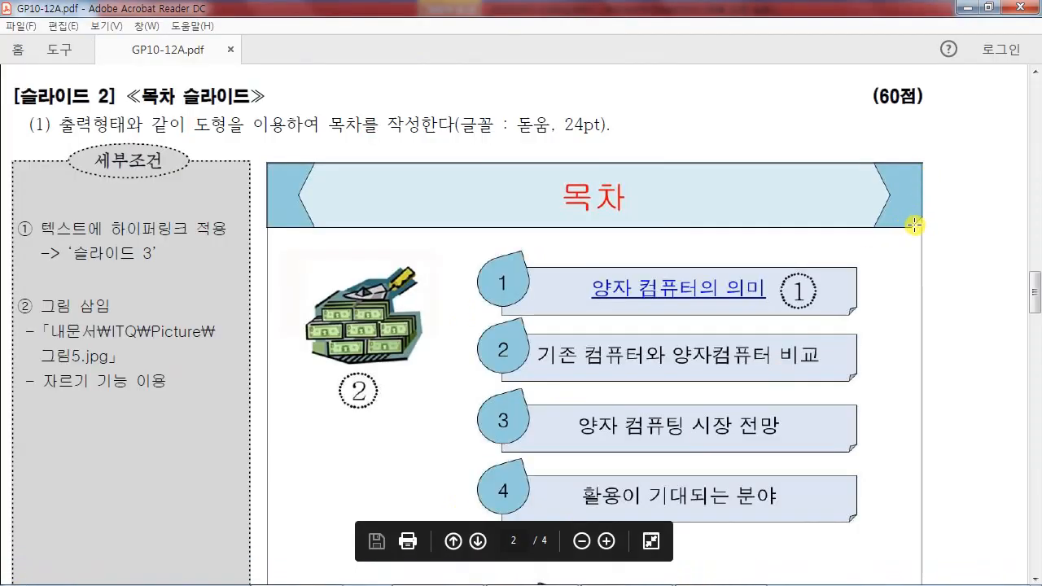
mouse_move(508, 581)
click(655, 572)
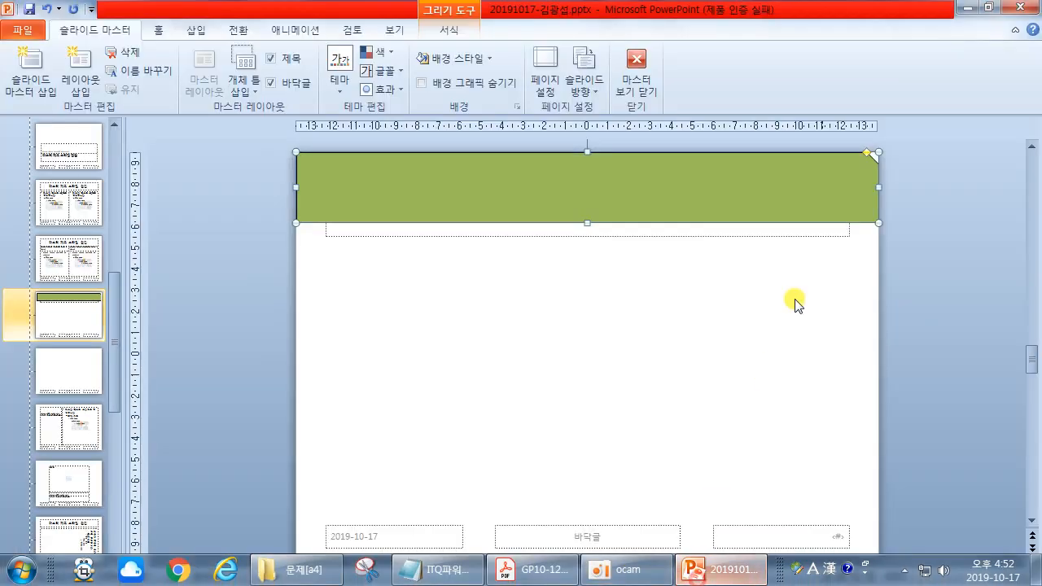
- Flip the green title bar vertically so its snipped corner sits bottom-right
double_click(651, 169)
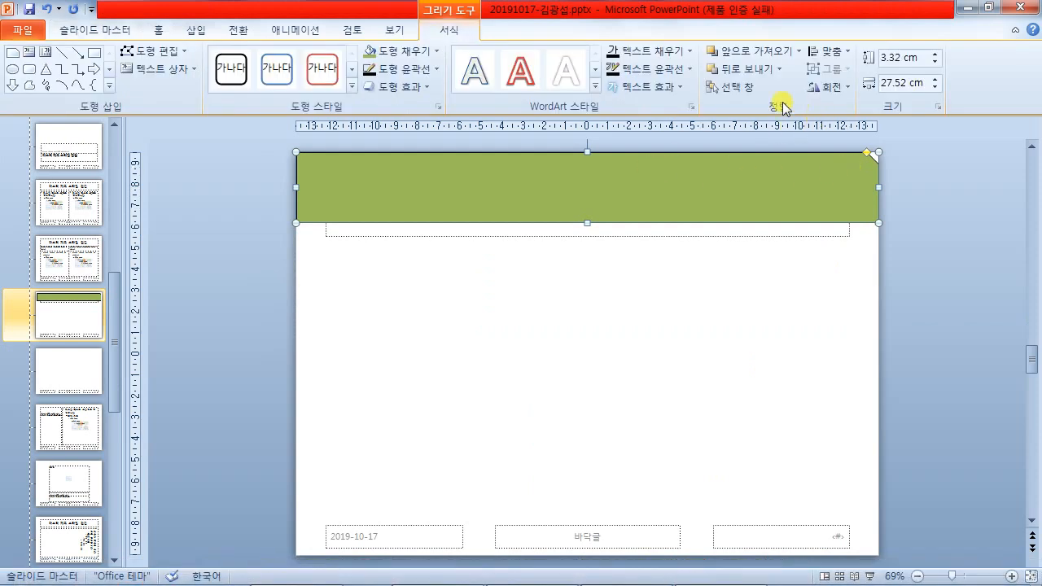
click(839, 86)
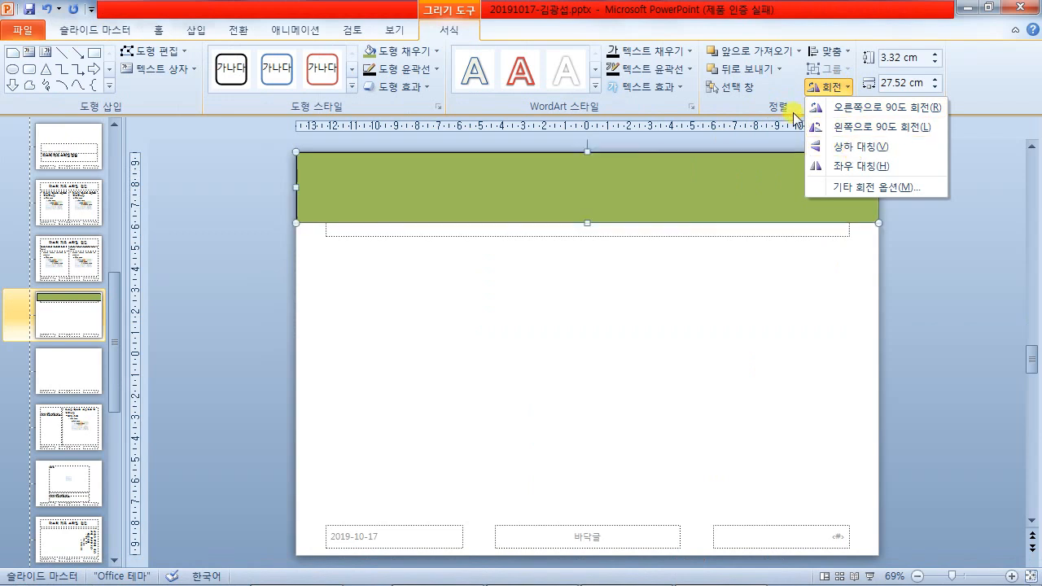
click(856, 146)
click(912, 226)
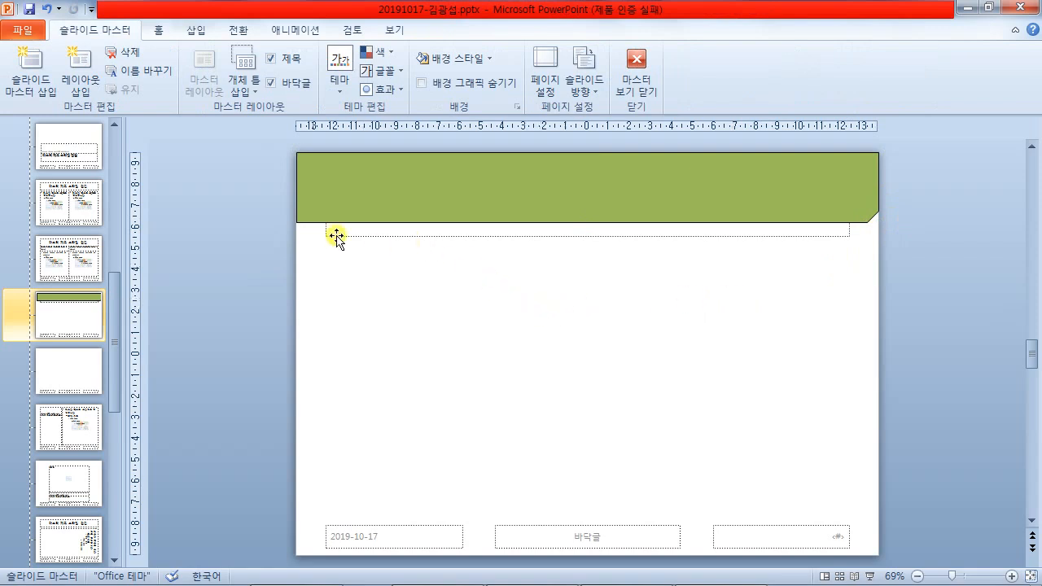
click(532, 570)
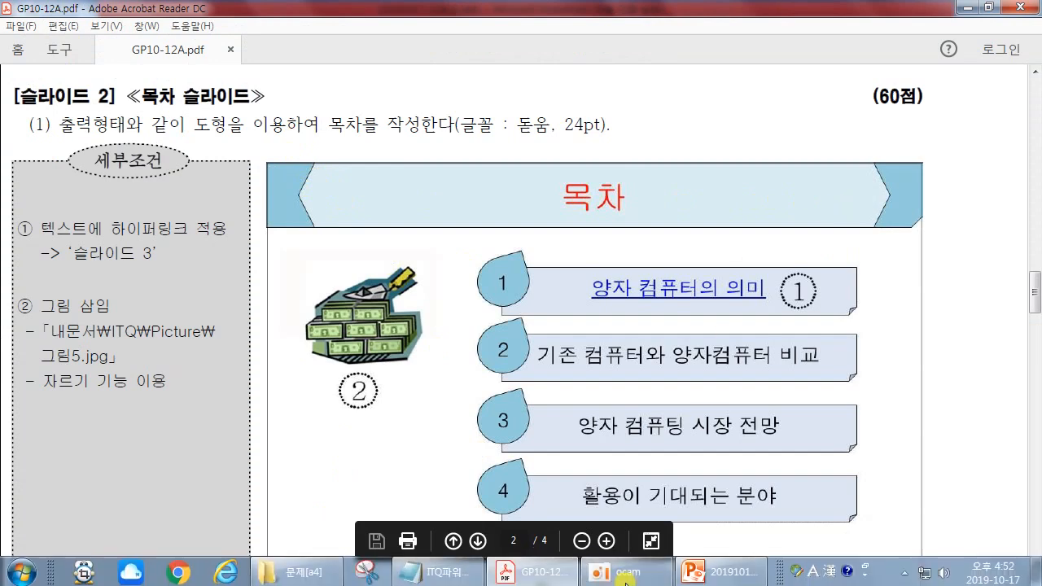
- Draw a 3.32 cm by 24.8 cm hexagon over the green title bar for a light green fill
click(700, 574)
click(196, 31)
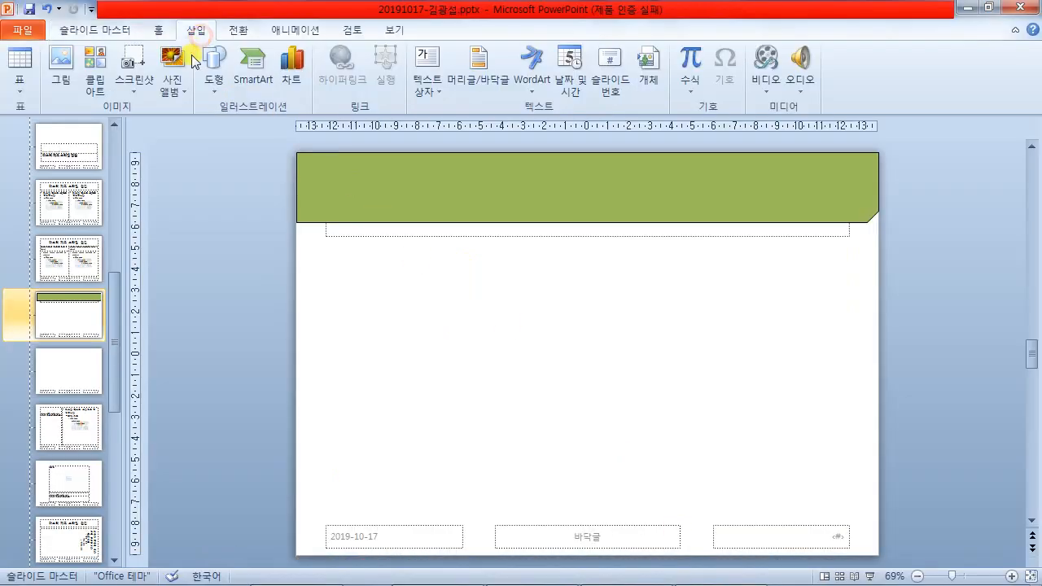
click(215, 72)
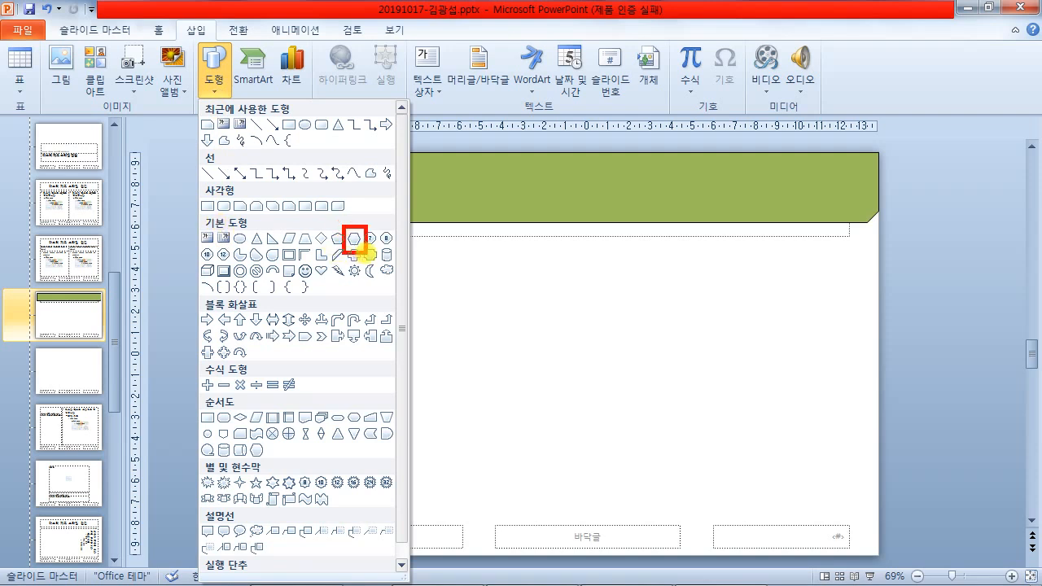
drag(361, 229, 417, 115)
key(Escape)
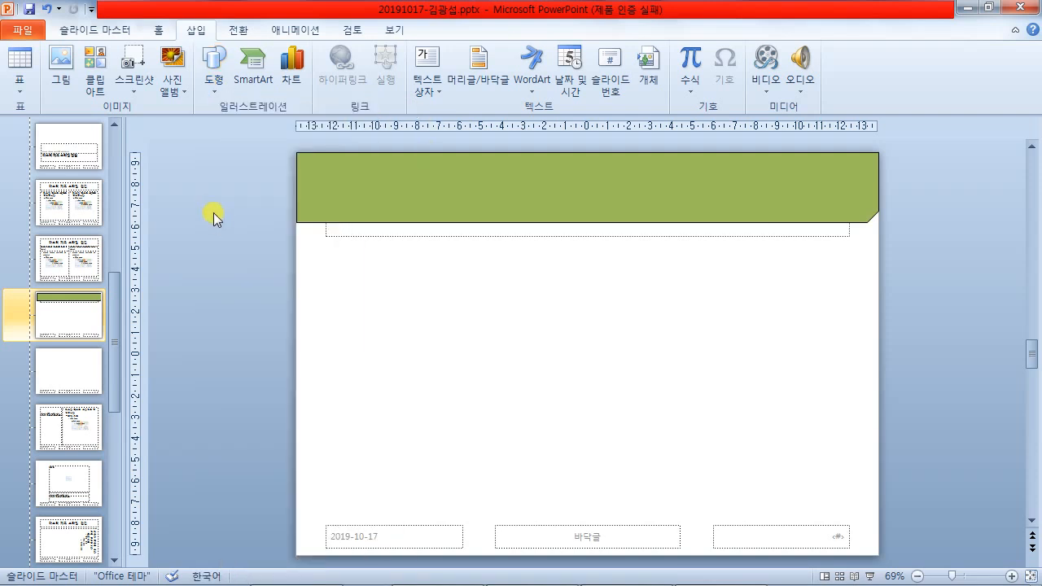
click(214, 79)
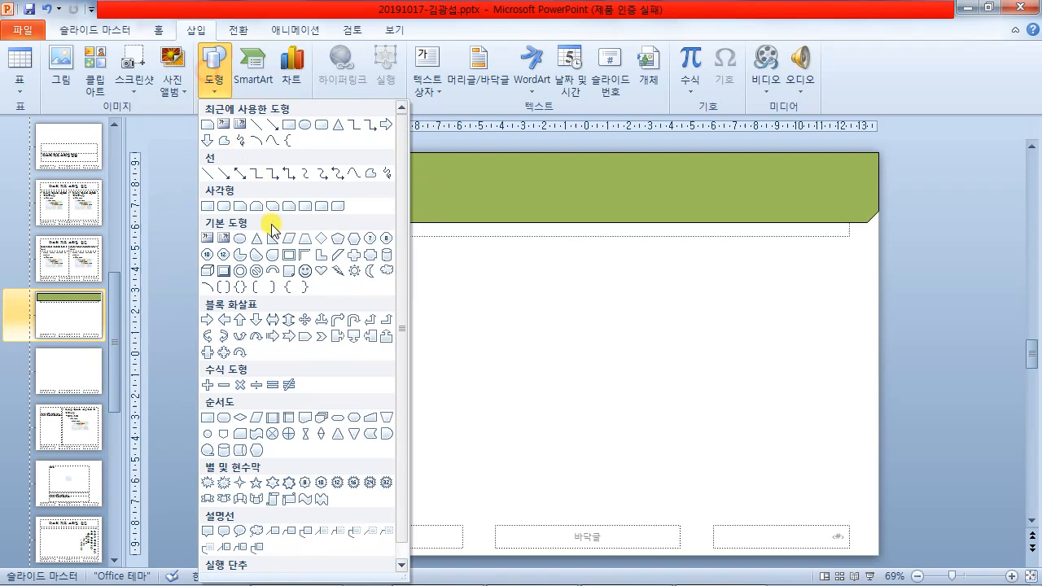
click(358, 238)
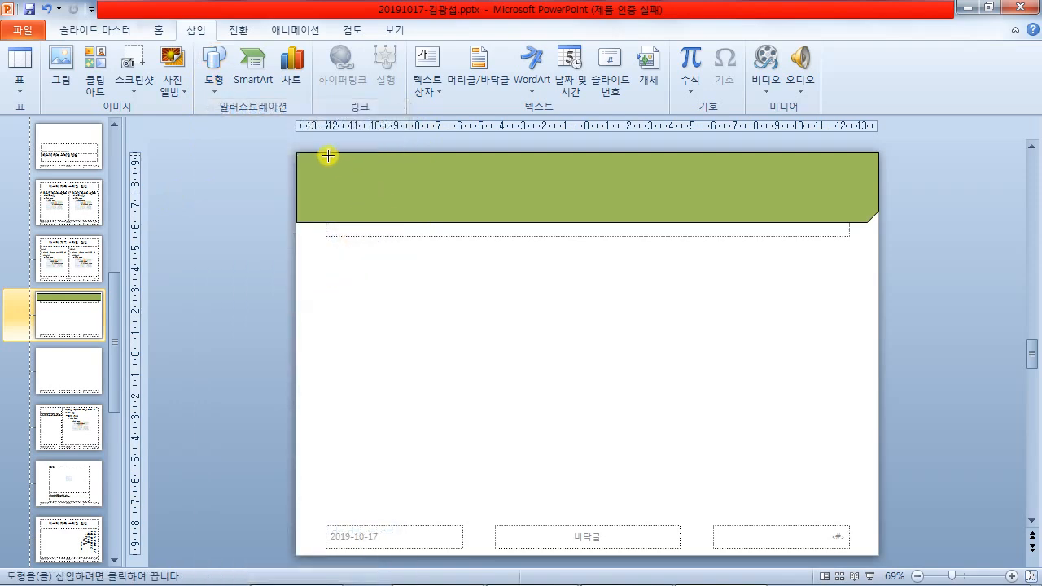
drag(325, 152, 852, 220)
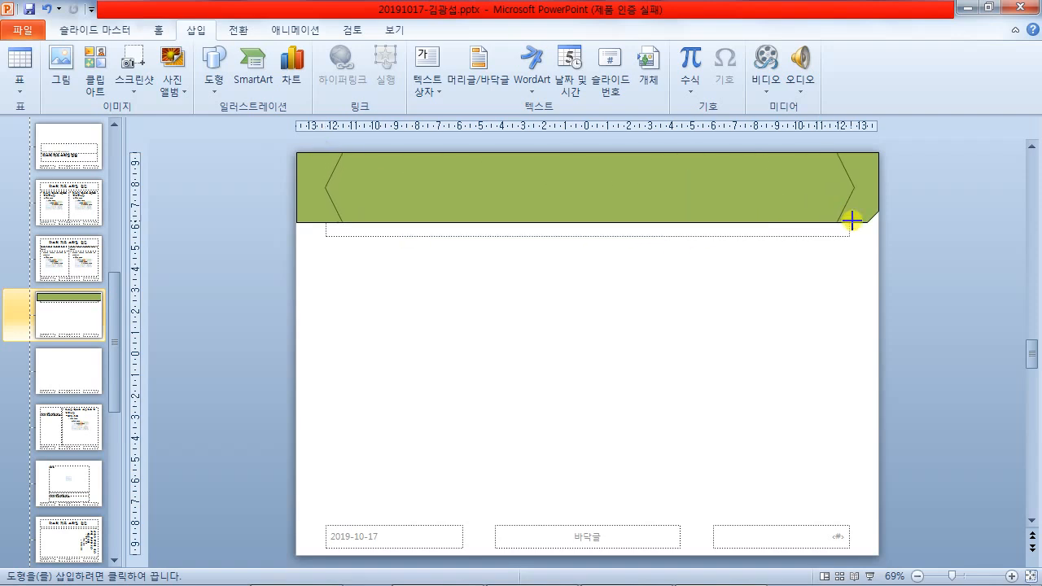
drag(851, 220, 851, 221)
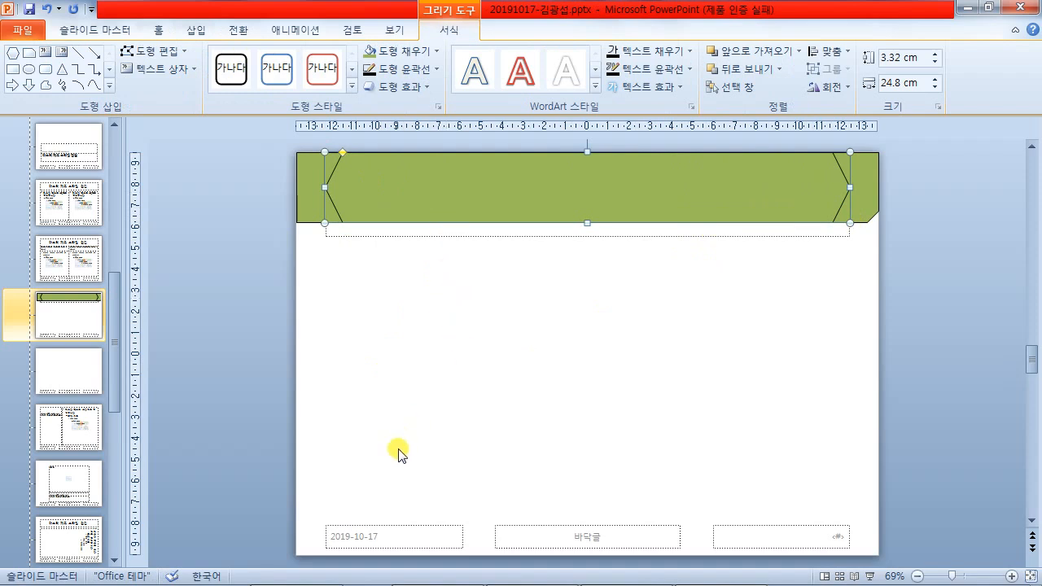
click(391, 53)
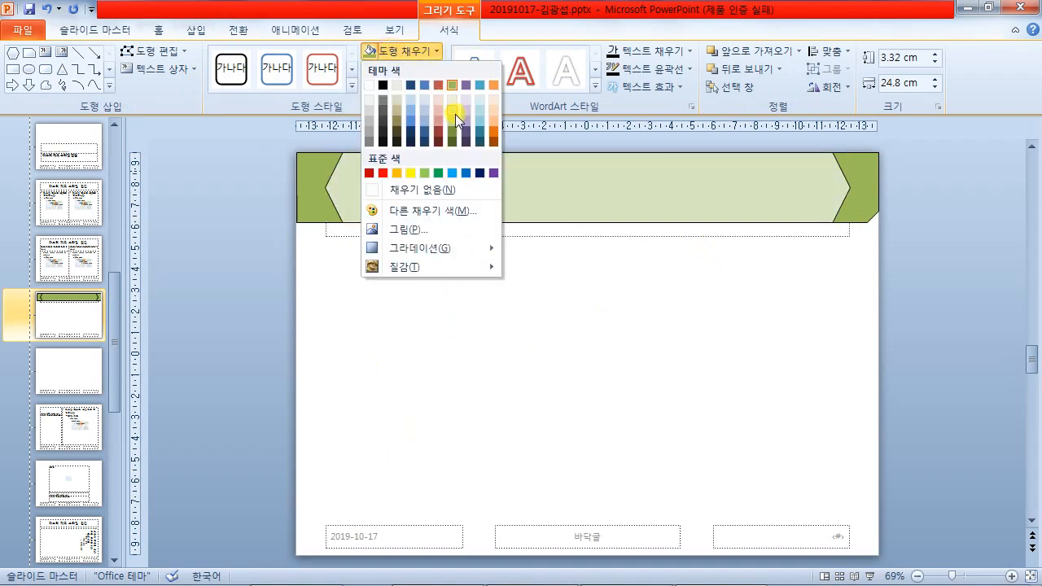
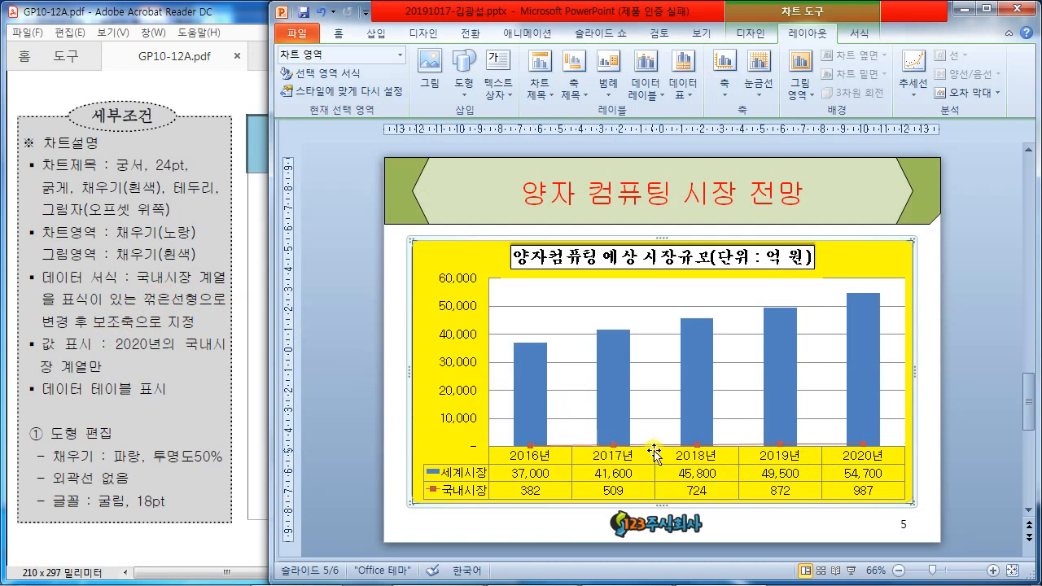
- Move the 국내시장 line onto a secondary axis scaled 0–1200
click(698, 446)
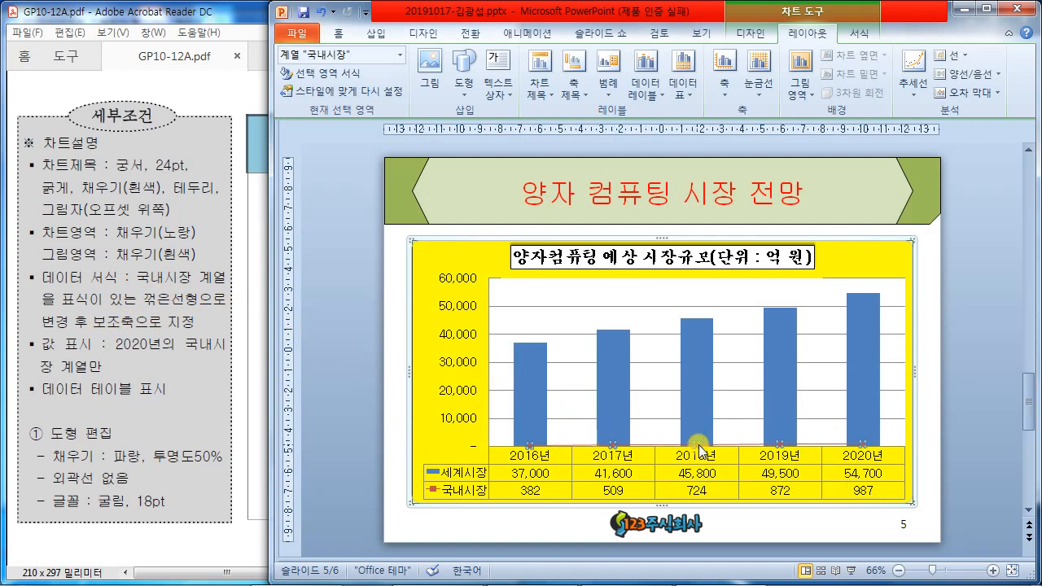
right_click(699, 445)
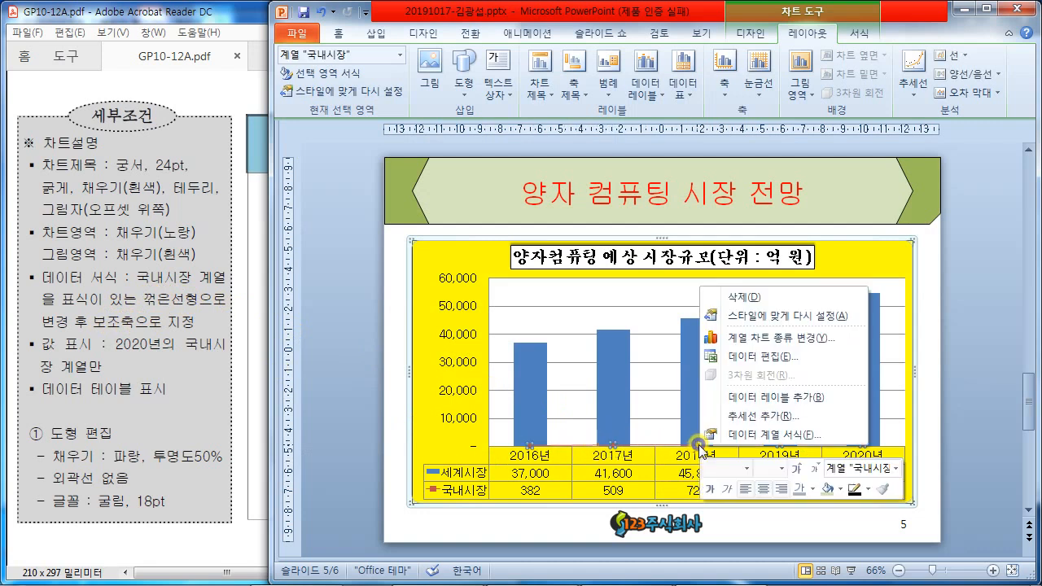
click(767, 438)
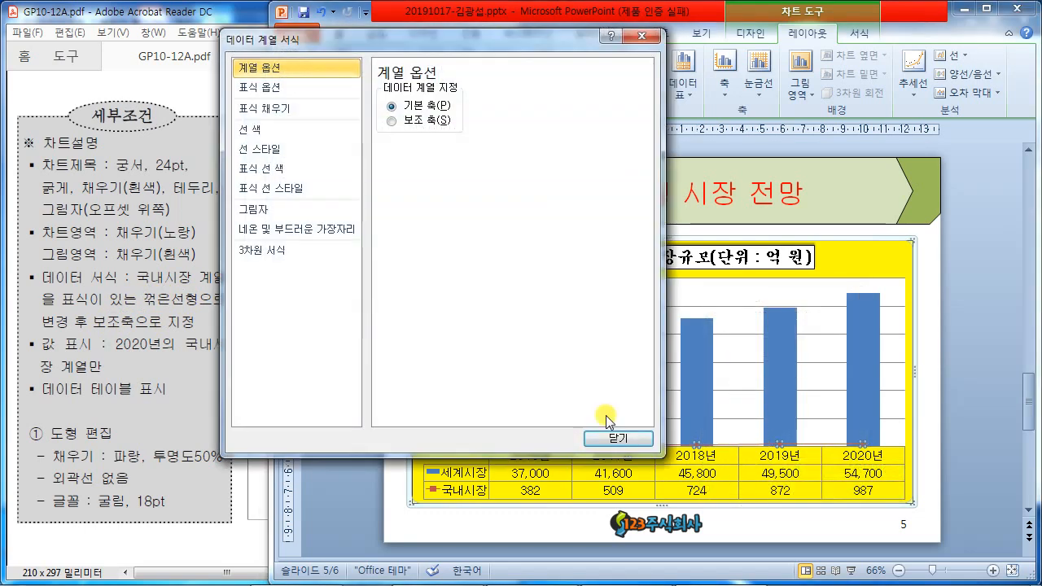
click(388, 122)
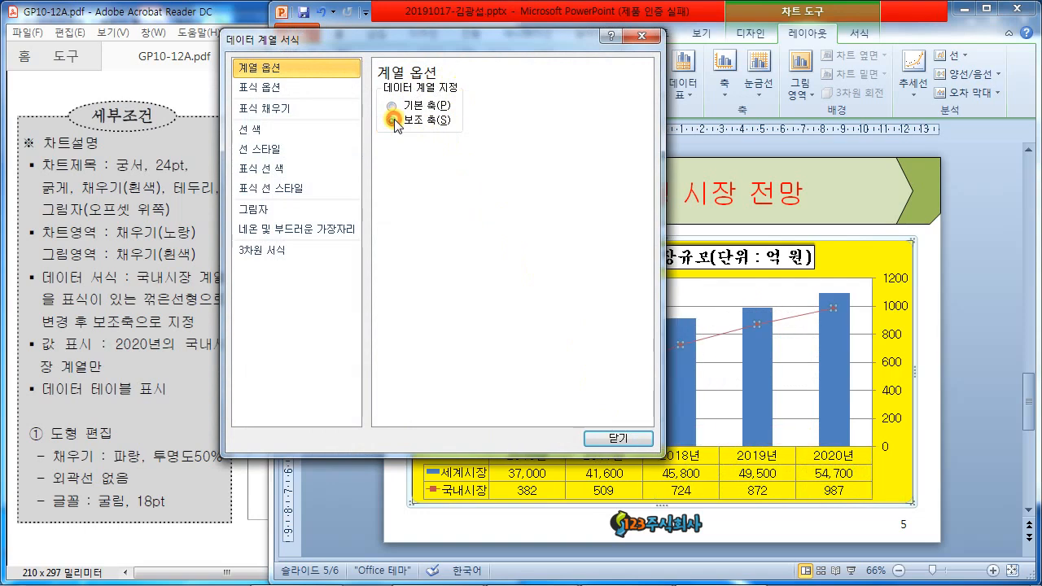
click(639, 440)
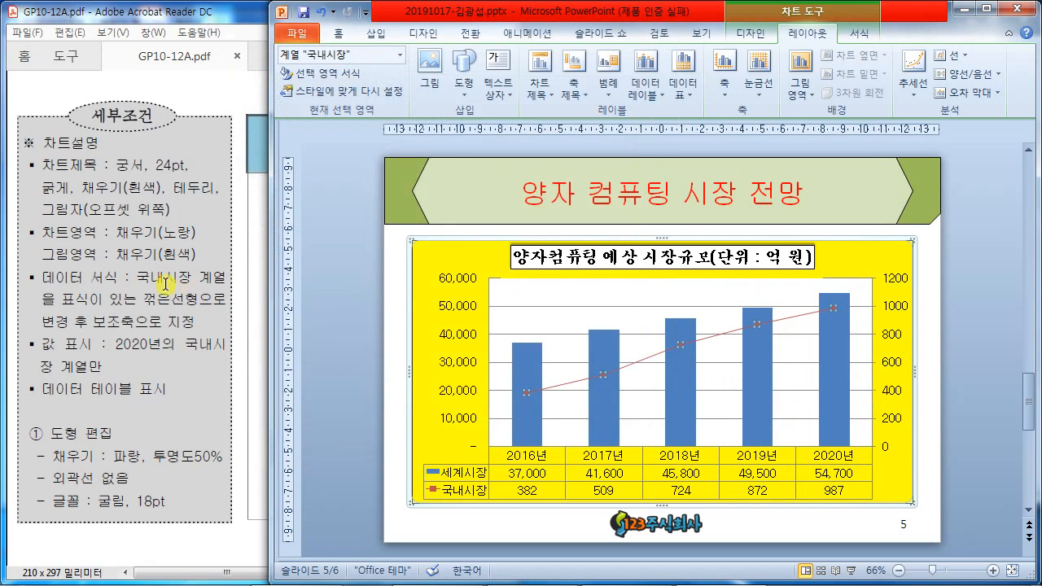
click(33, 346)
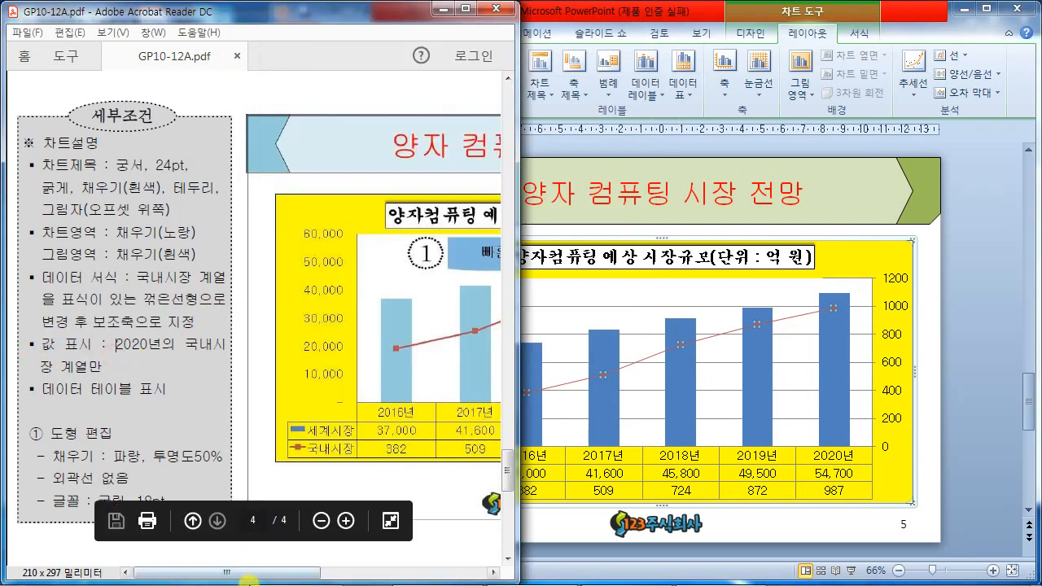
- Add a value data label (987) to the 2020 point of the 국내시장 line
drag(256, 573, 326, 564)
scroll(377, 568, down, 5)
scroll(361, 488, up, 4)
scroll(373, 462, down, 6)
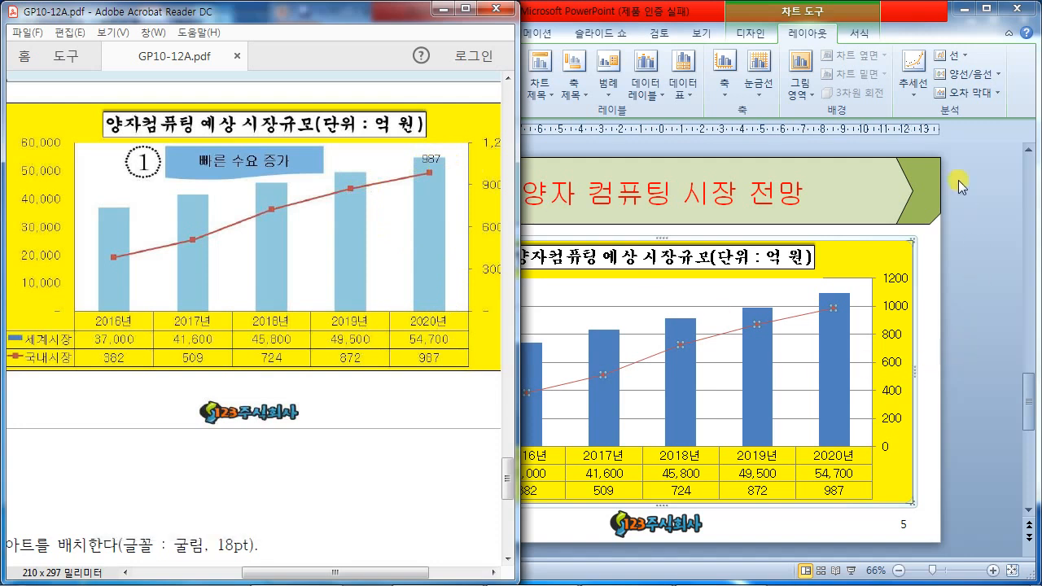
click(905, 32)
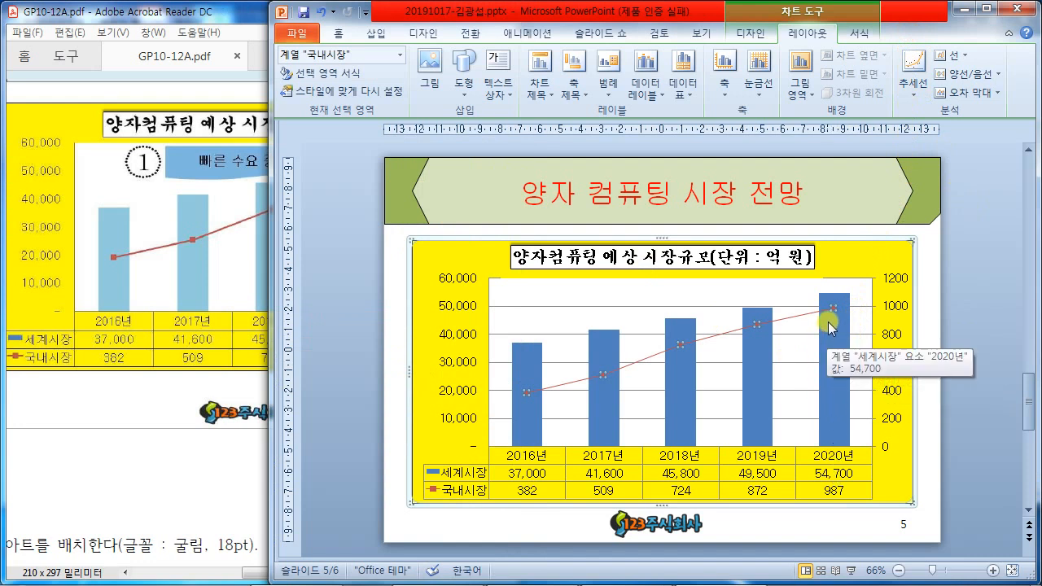
mouse_move(835, 315)
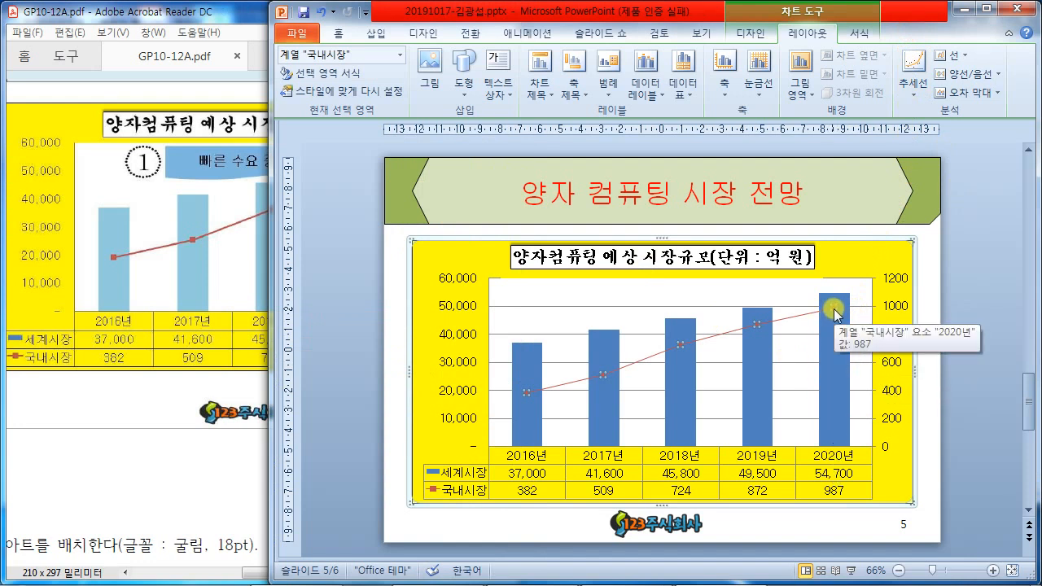
click(835, 310)
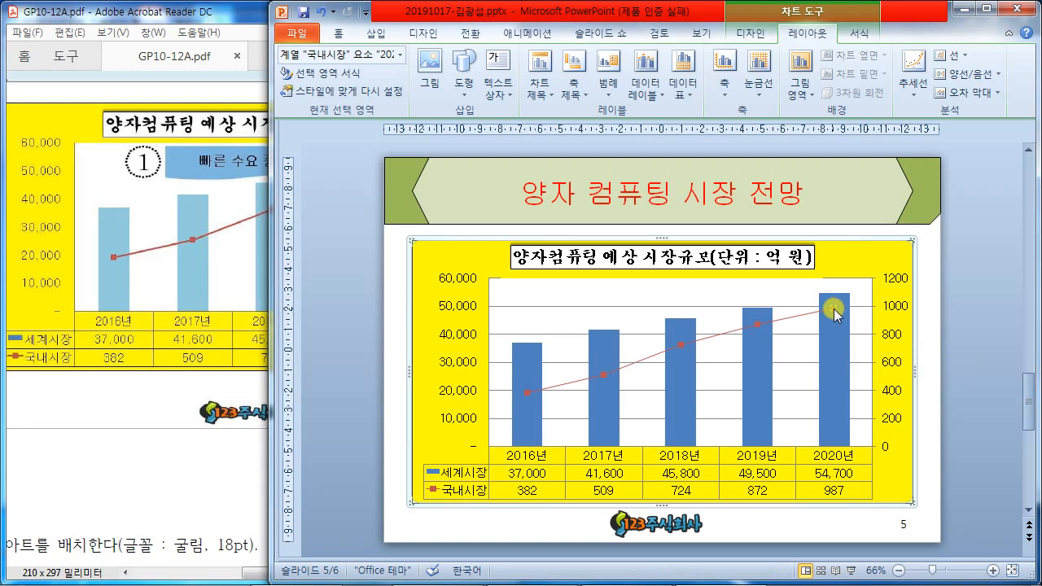
right_click(834, 314)
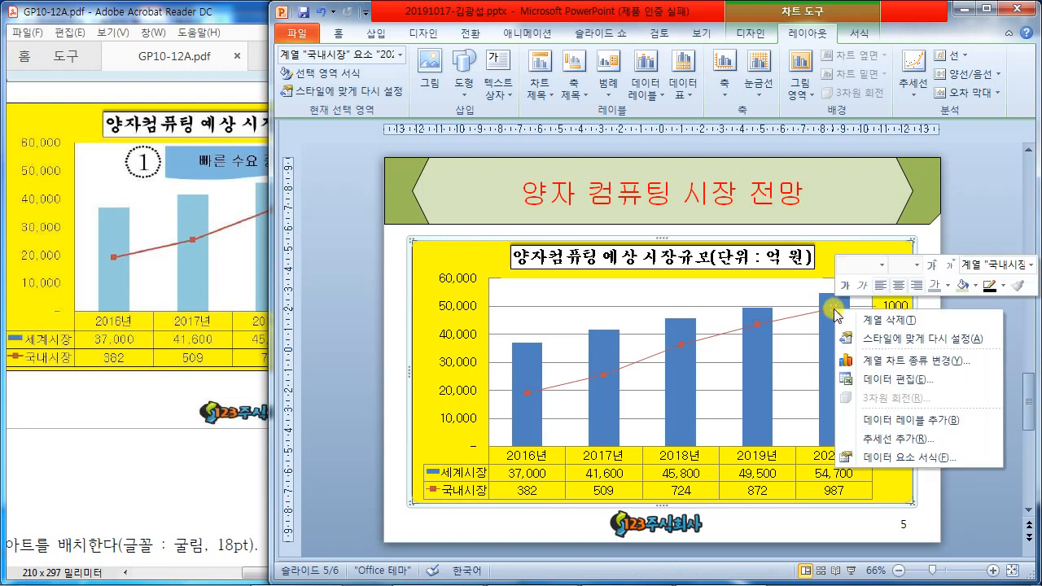
click(901, 420)
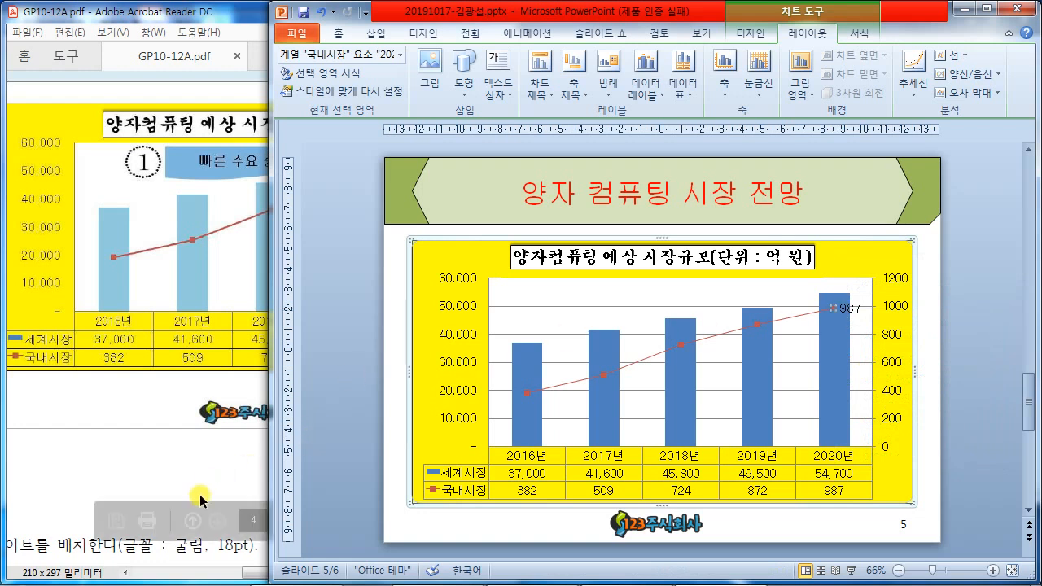
- Position the 987 data label above its point
click(249, 578)
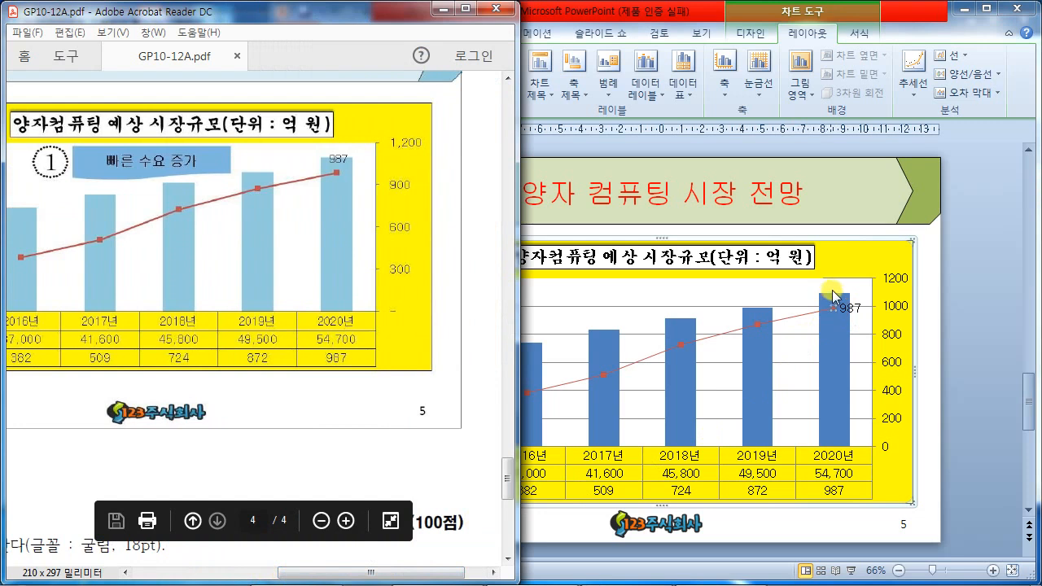
click(853, 310)
click(853, 310)
right_click(853, 310)
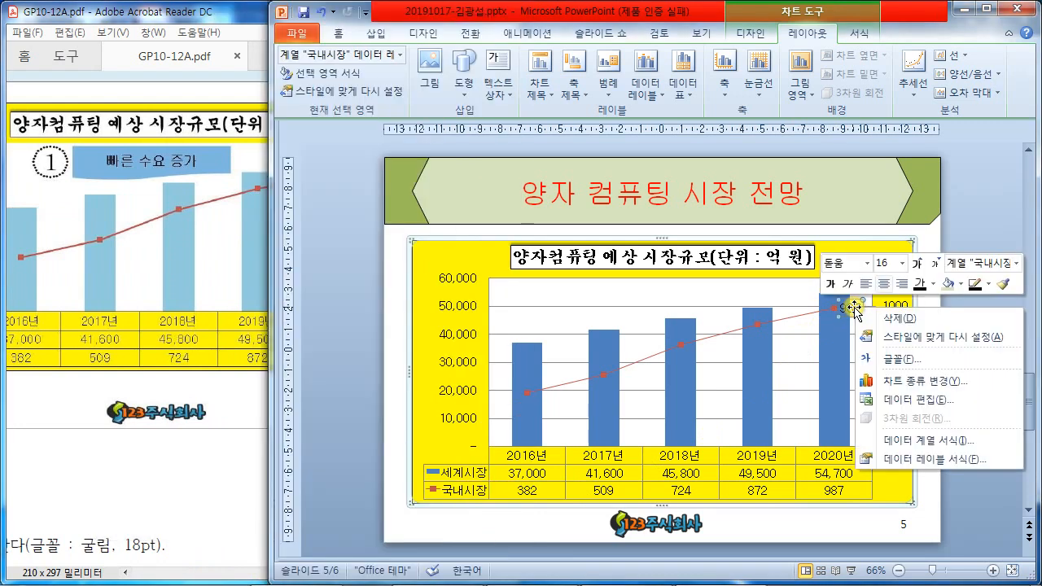
click(899, 461)
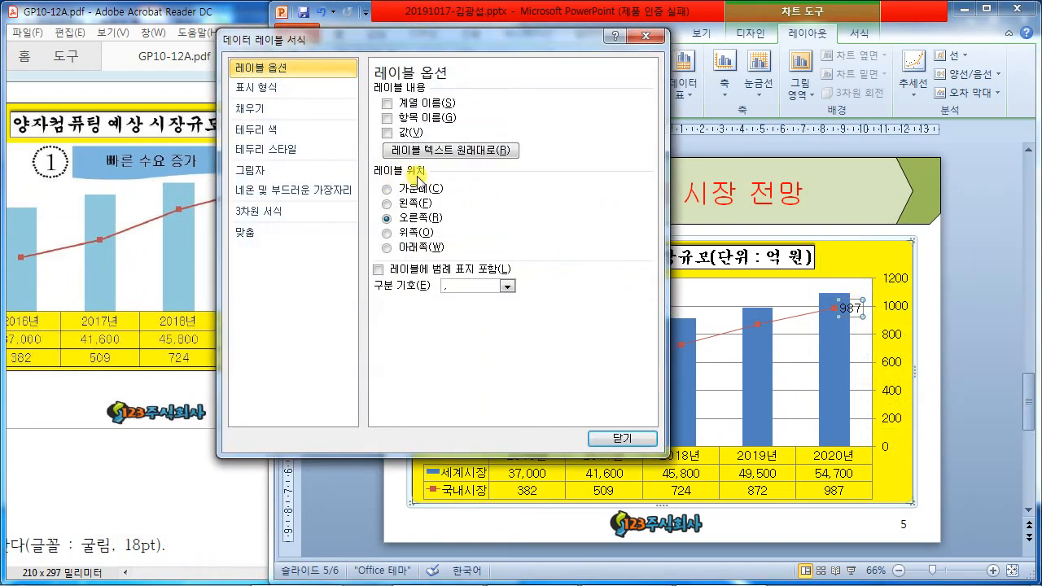
click(389, 233)
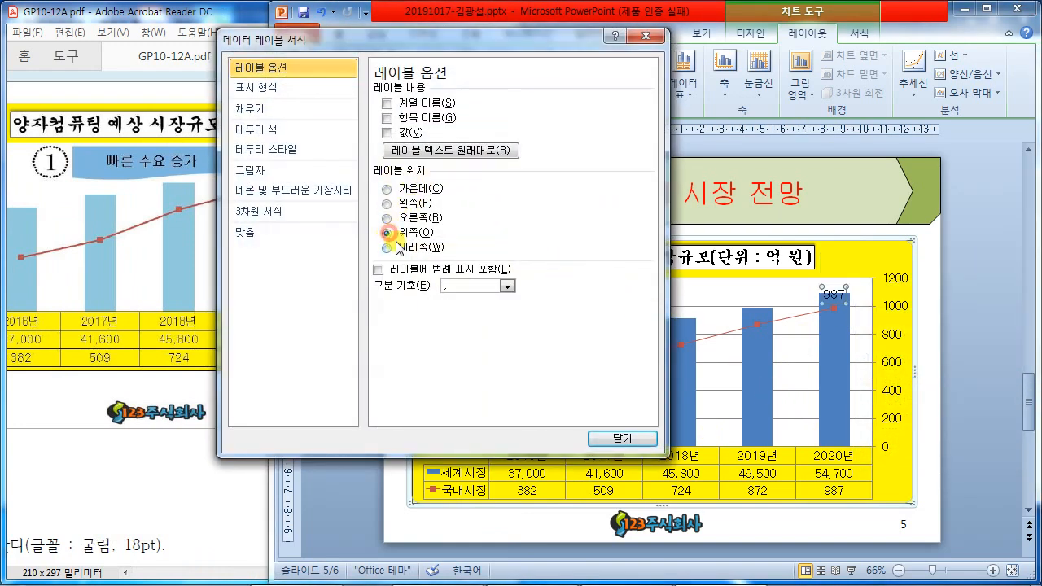
click(622, 438)
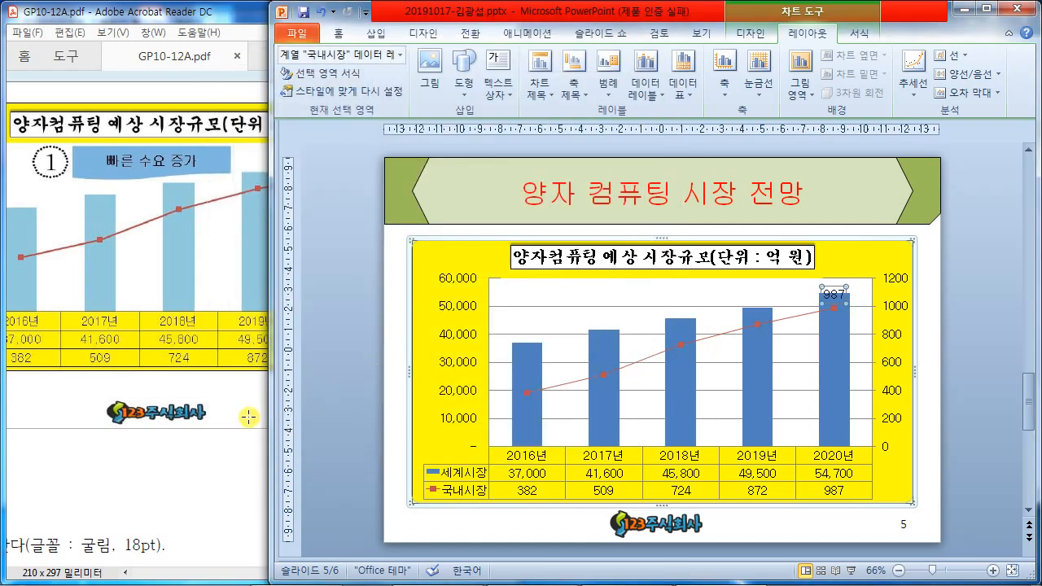
click(952, 360)
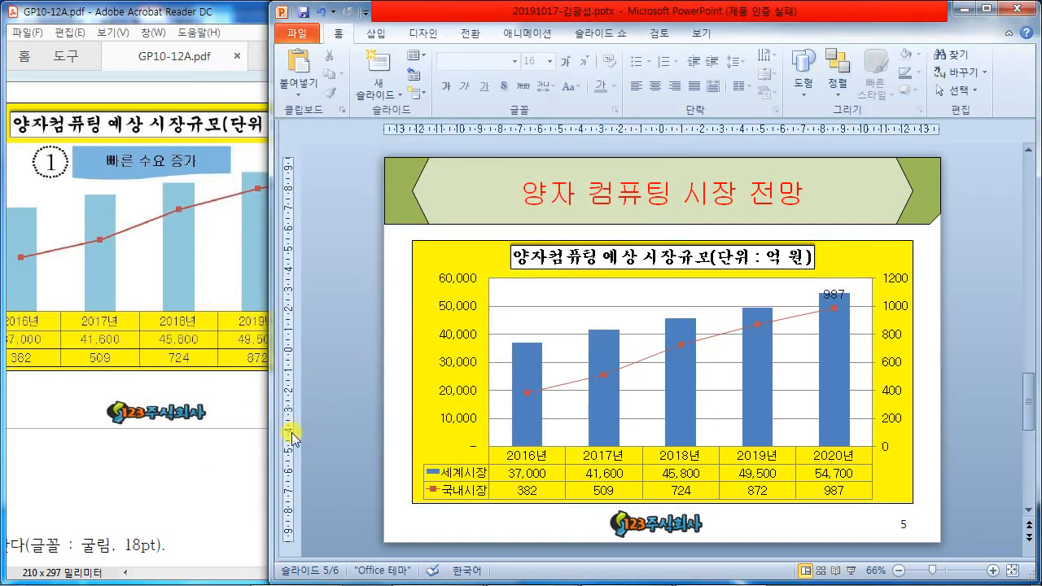
click(215, 458)
drag(381, 572, 229, 547)
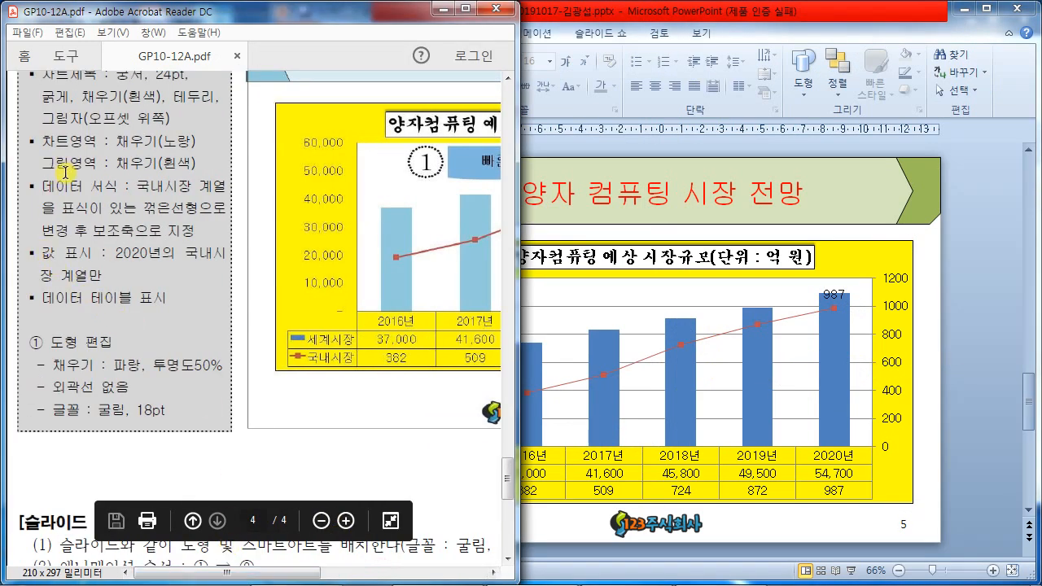
scroll(62, 169, up, 2)
drag(41, 152, 155, 375)
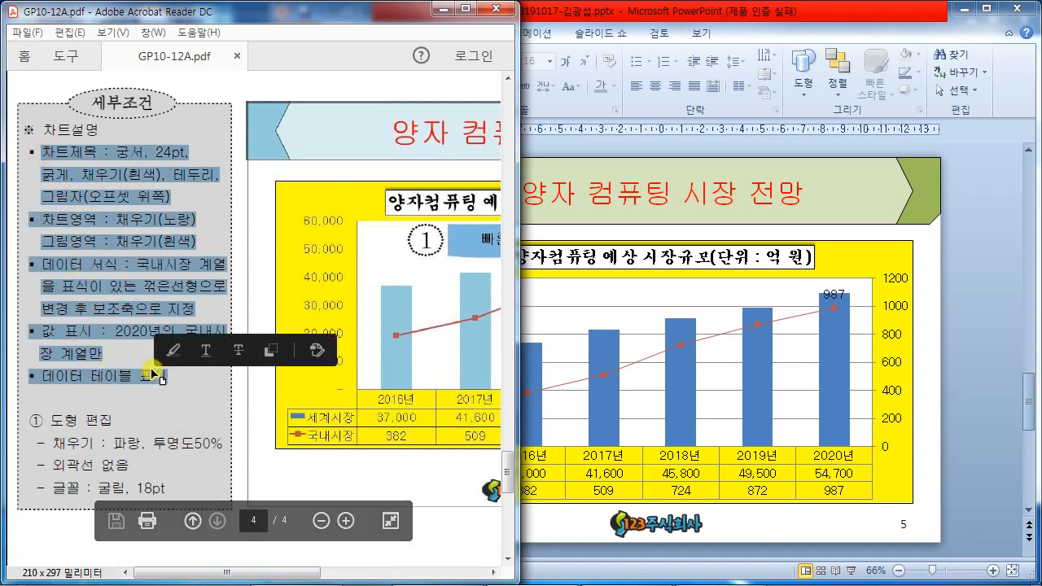
click(112, 358)
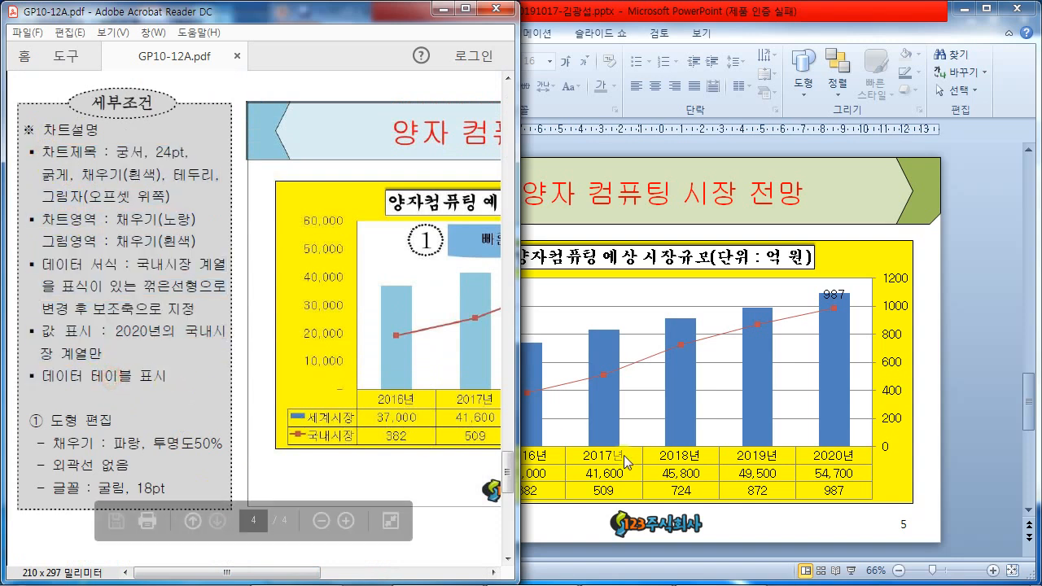
scroll(114, 355, down, 3)
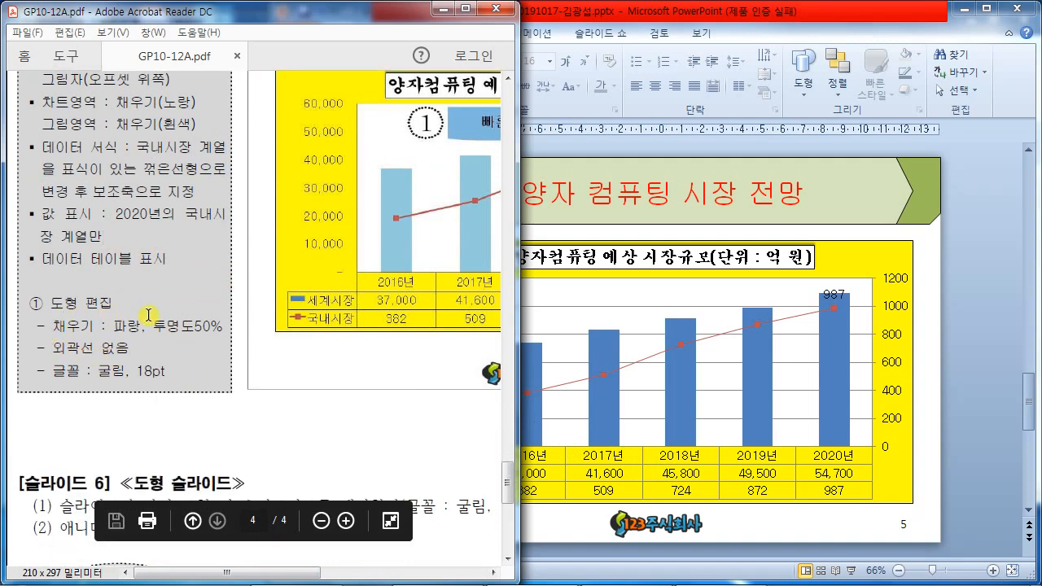
mouse_move(224, 229)
mouse_down()
mouse_move(88, 271)
mouse_move(263, 371)
mouse_up()
drag(232, 242, 234, 265)
mouse_move(229, 237)
mouse_down()
mouse_move(218, 261)
mouse_move(231, 237)
mouse_up()
drag(221, 296, 258, 314)
mouse_move(228, 286)
mouse_down()
mouse_move(244, 313)
mouse_move(232, 287)
mouse_up()
drag(238, 345, 262, 373)
drag(262, 373, 259, 376)
drag(244, 323, 239, 329)
mouse_move(353, 252)
mouse_down()
mouse_move(358, 174)
mouse_move(332, 245)
mouse_up()
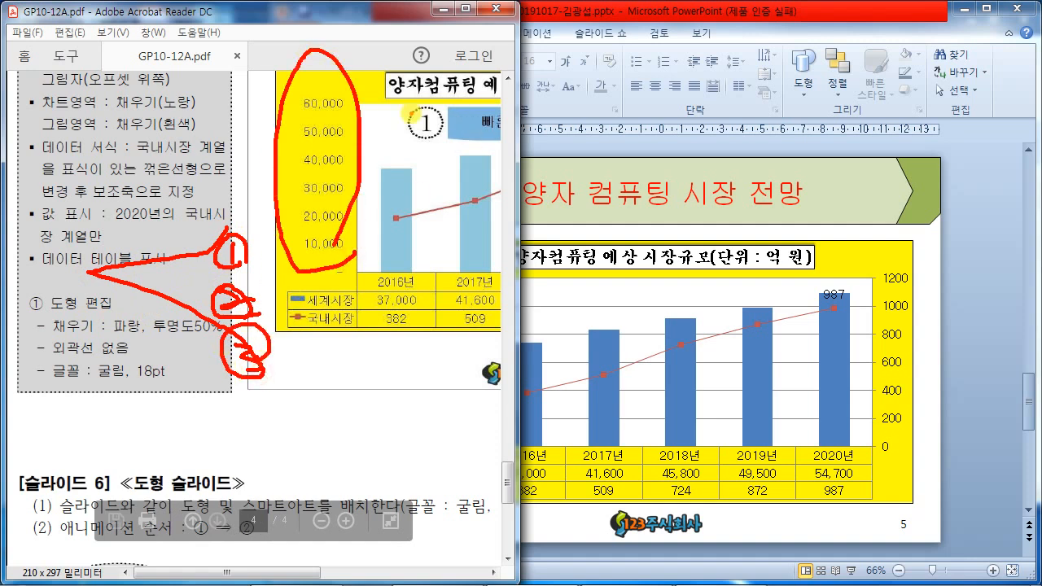
drag(360, 130, 460, 124)
drag(354, 162, 439, 163)
drag(355, 193, 470, 192)
mouse_move(417, 114)
mouse_down()
mouse_move(391, 140)
mouse_move(423, 150)
mouse_up()
mouse_move(651, 287)
mouse_down()
mouse_move(603, 320)
mouse_move(640, 319)
mouse_up()
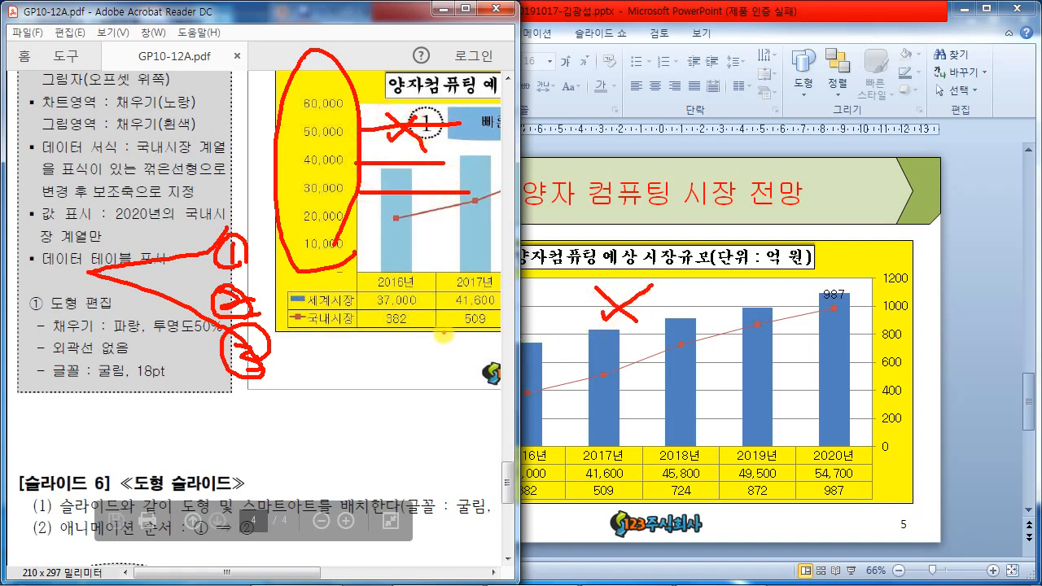
mouse_move(898, 205)
mouse_down()
mouse_move(893, 461)
mouse_move(847, 447)
mouse_up()
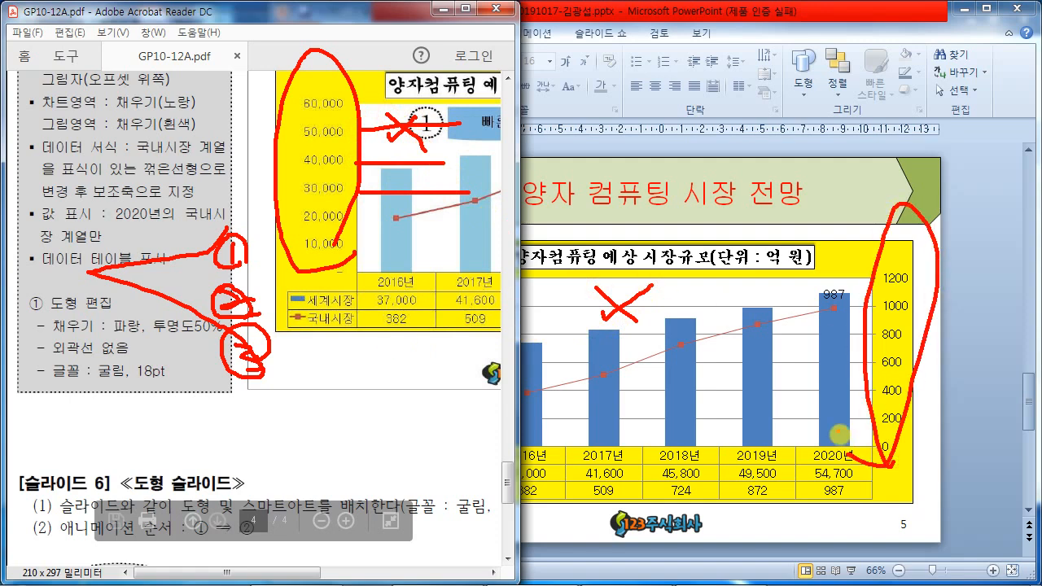
key(Escape)
drag(235, 573, 333, 559)
drag(508, 479, 513, 460)
scroll(511, 440, down, 2)
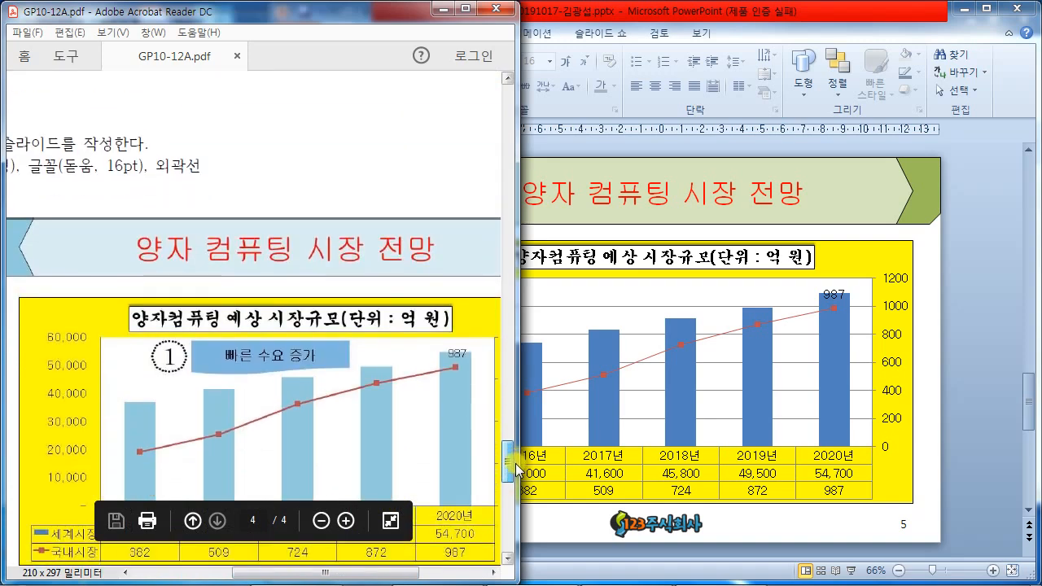
click(966, 390)
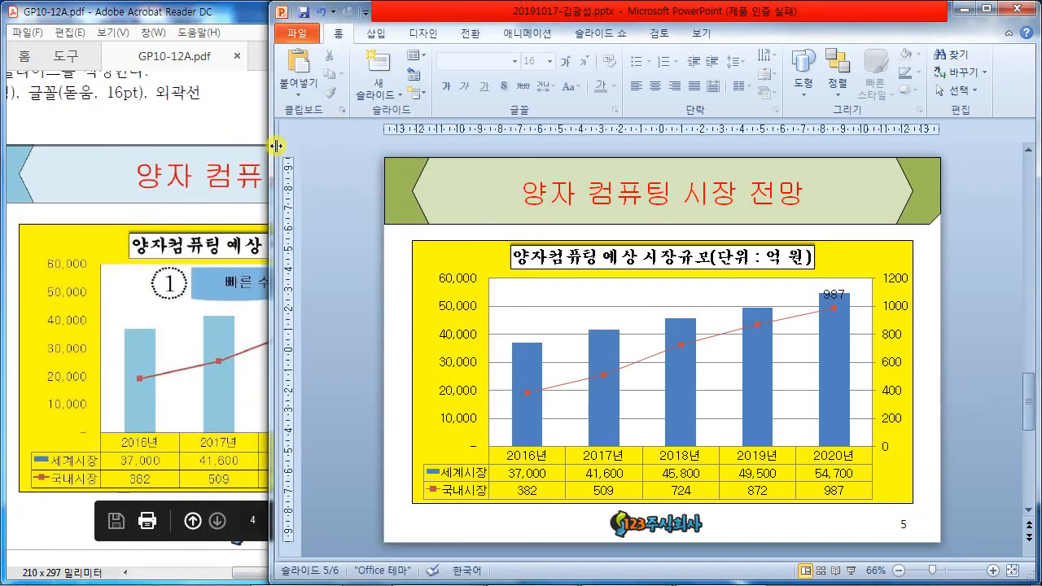
- Delete the chart's horizontal gridlines and bring PowerPoint back in front of the PDF
drag(271, 145, 397, 142)
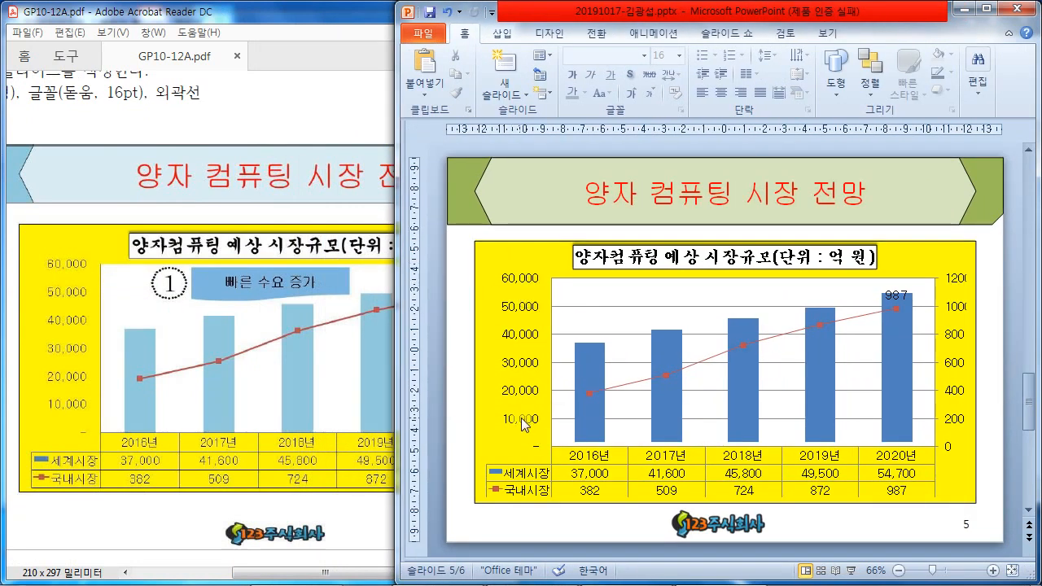
click(629, 312)
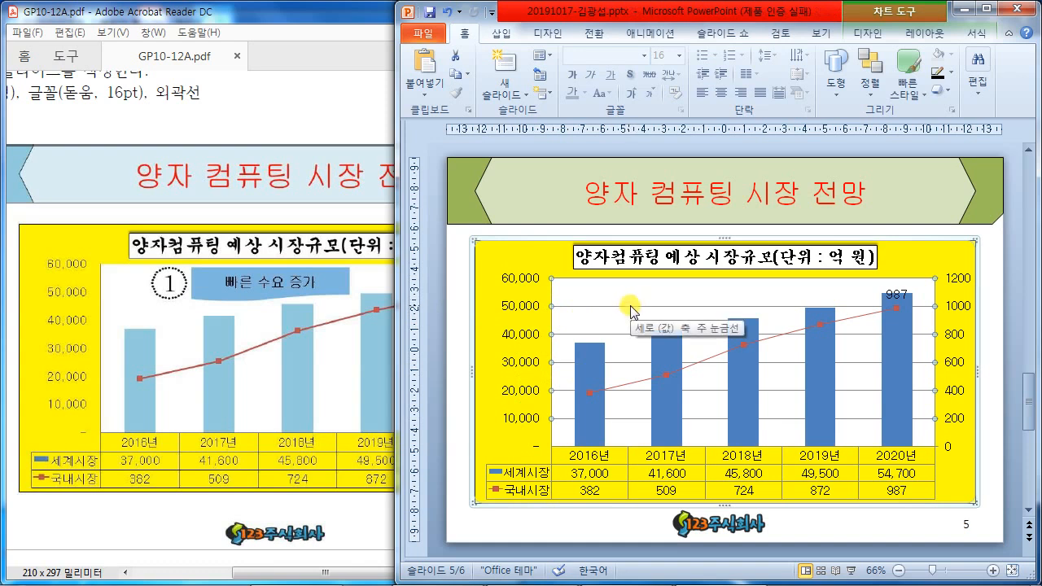
key(Delete)
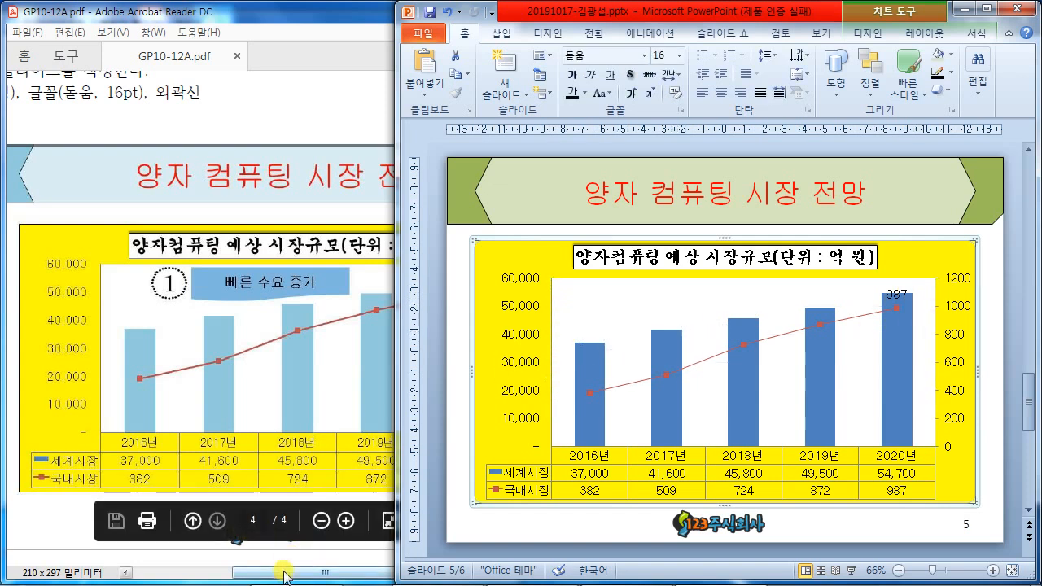
drag(285, 576, 419, 572)
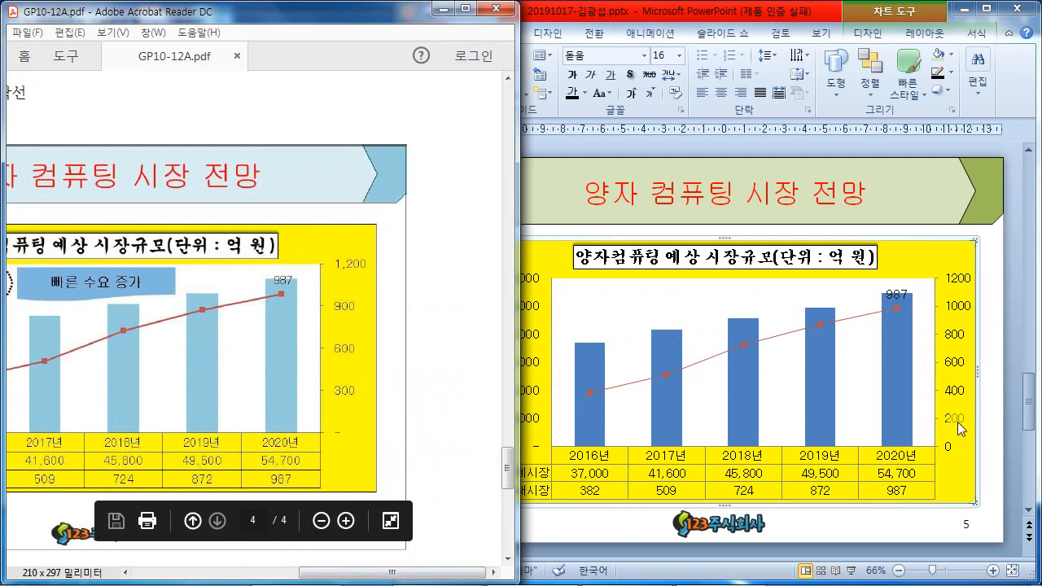
click(958, 342)
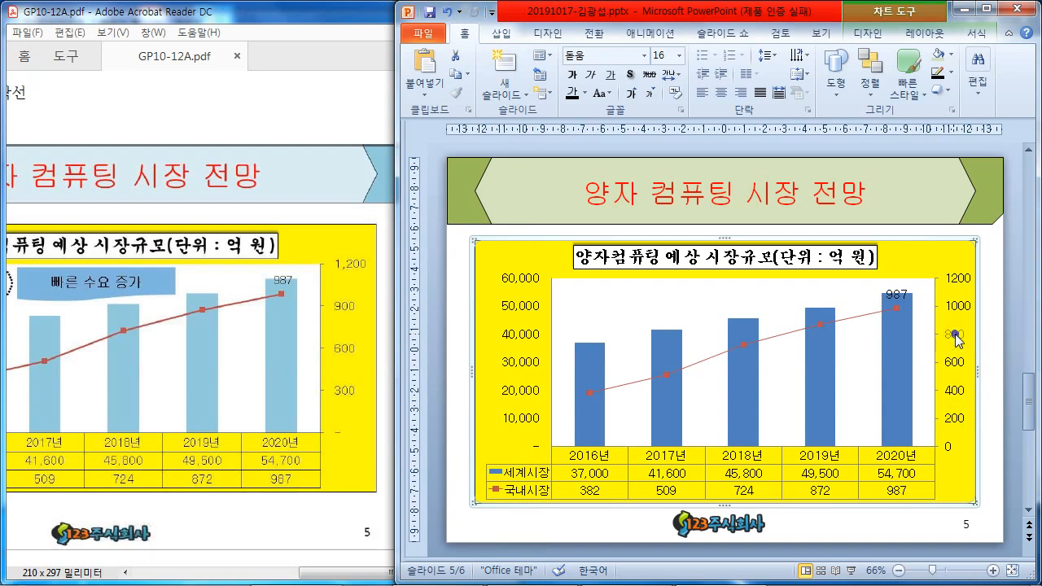
- Give the secondary axis the Accounting number format with currency symbol None
right_click(957, 341)
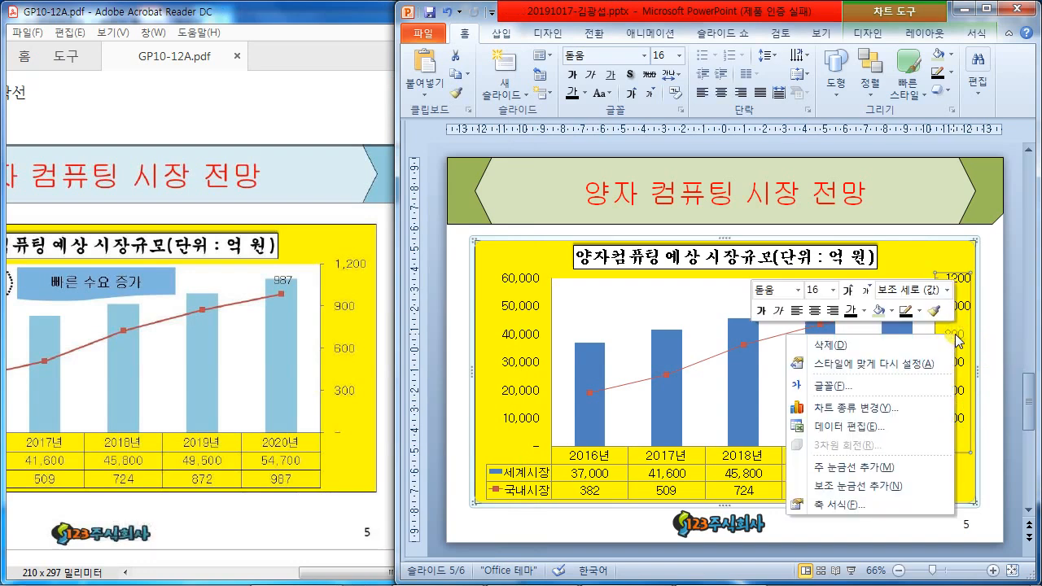
click(878, 504)
drag(398, 44, 546, 45)
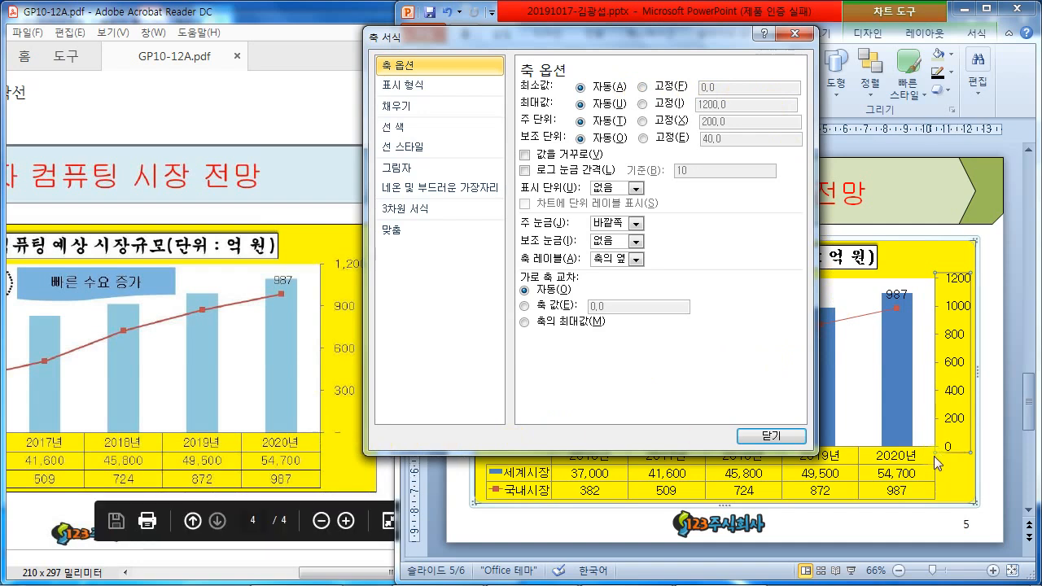
click(415, 85)
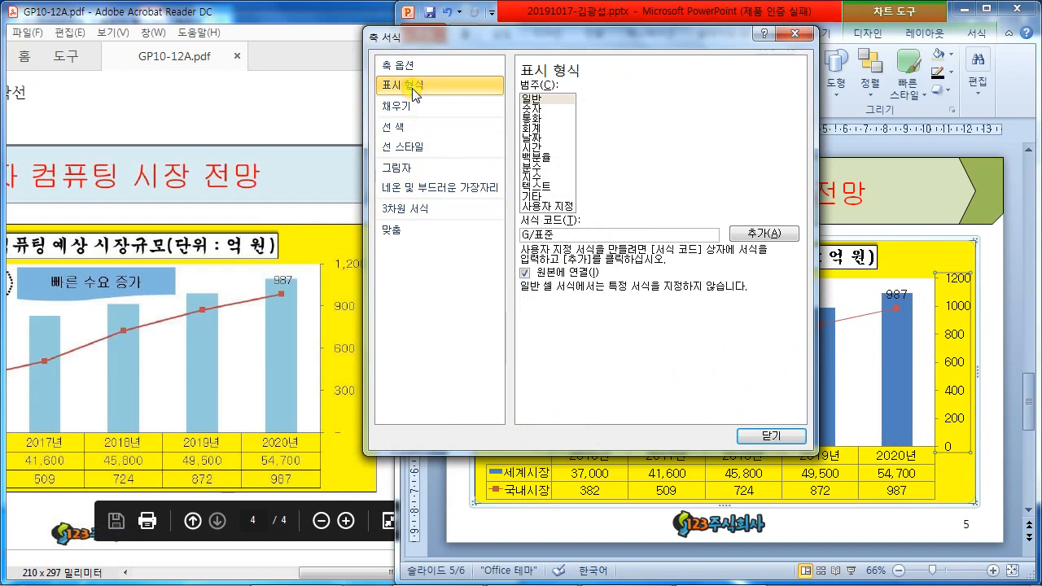
mouse_move(368, 70)
mouse_down()
mouse_move(463, 114)
mouse_move(500, 101)
mouse_up()
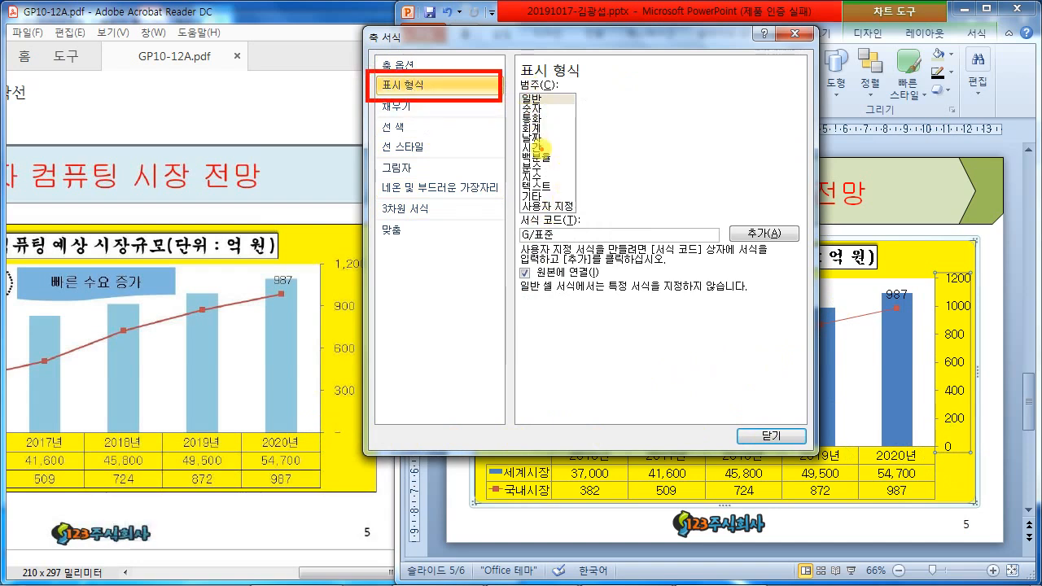
drag(511, 124, 559, 142)
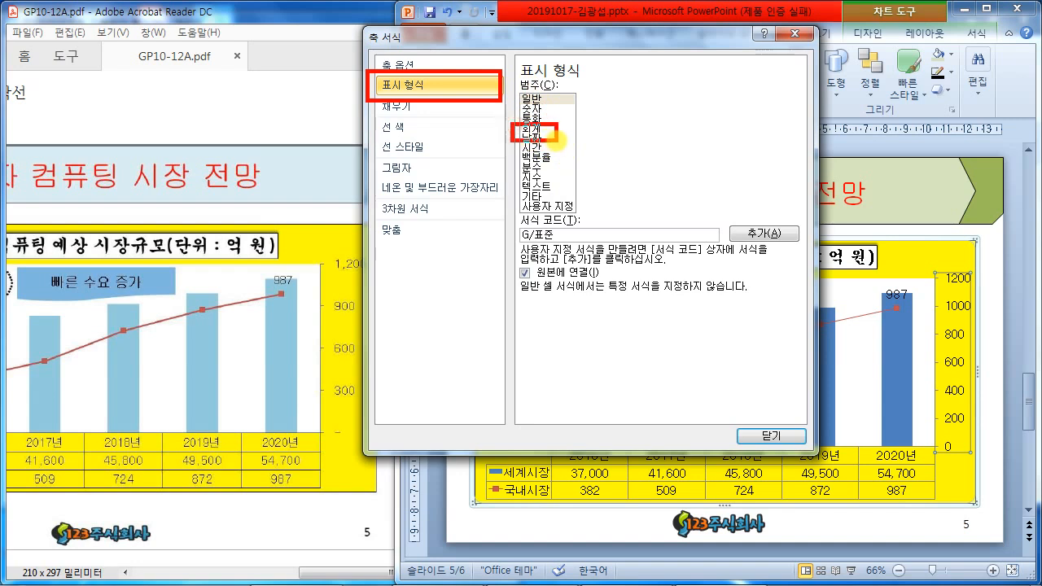
key(Escape)
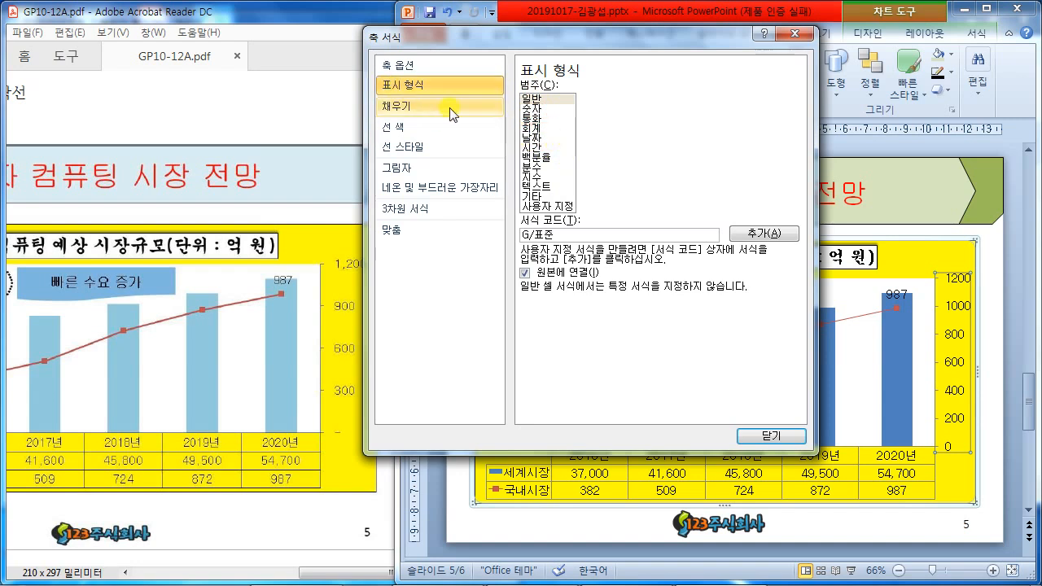
click(534, 127)
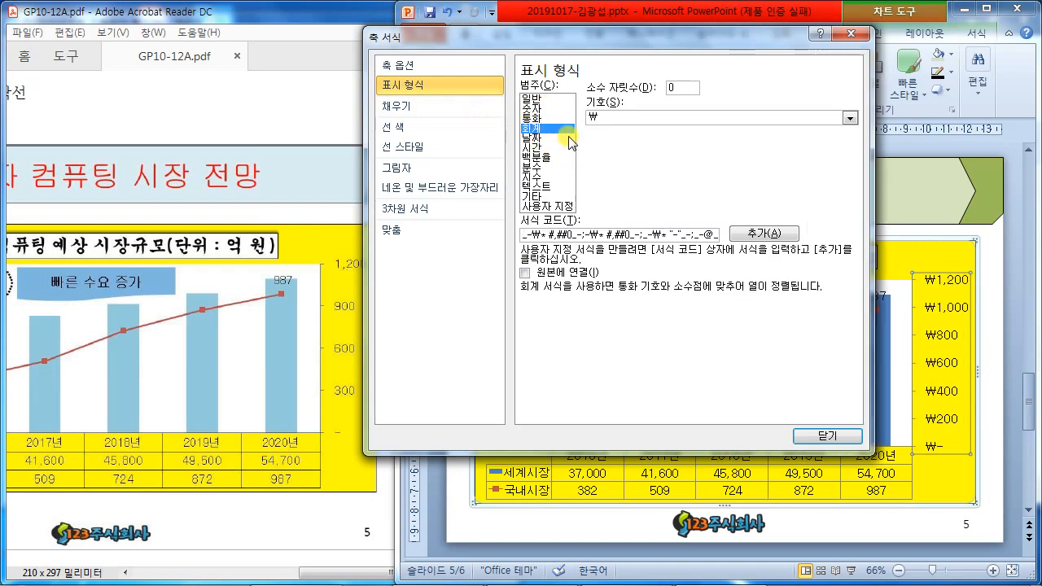
click(848, 118)
click(705, 132)
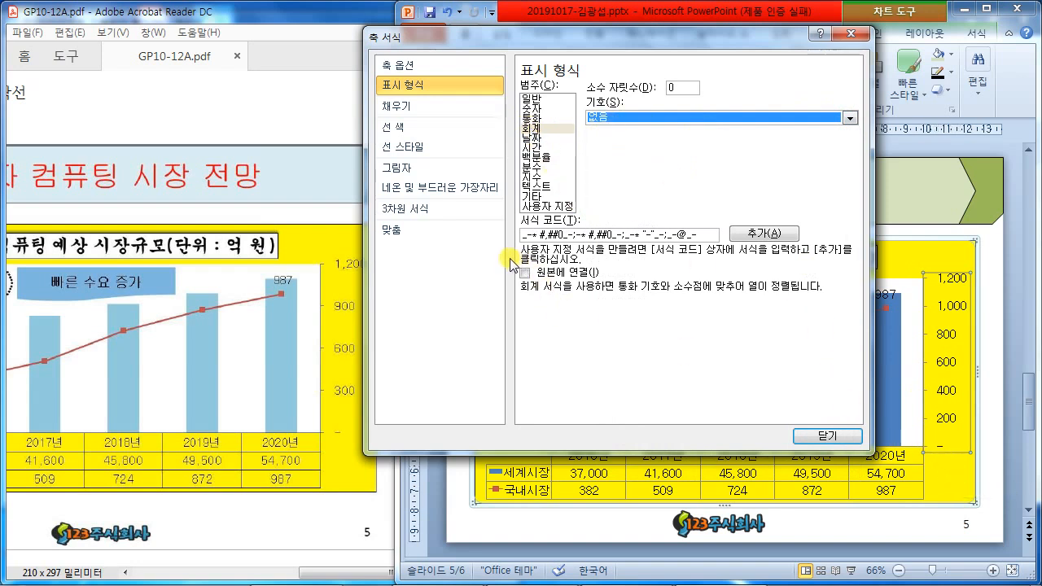
- Fix the secondary axis major unit at 300
click(408, 69)
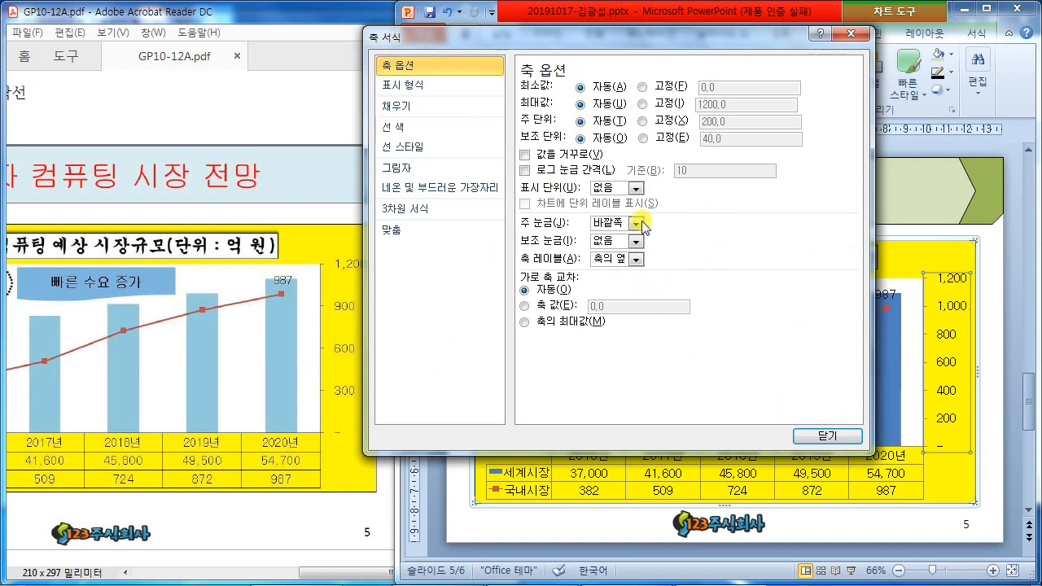
click(642, 121)
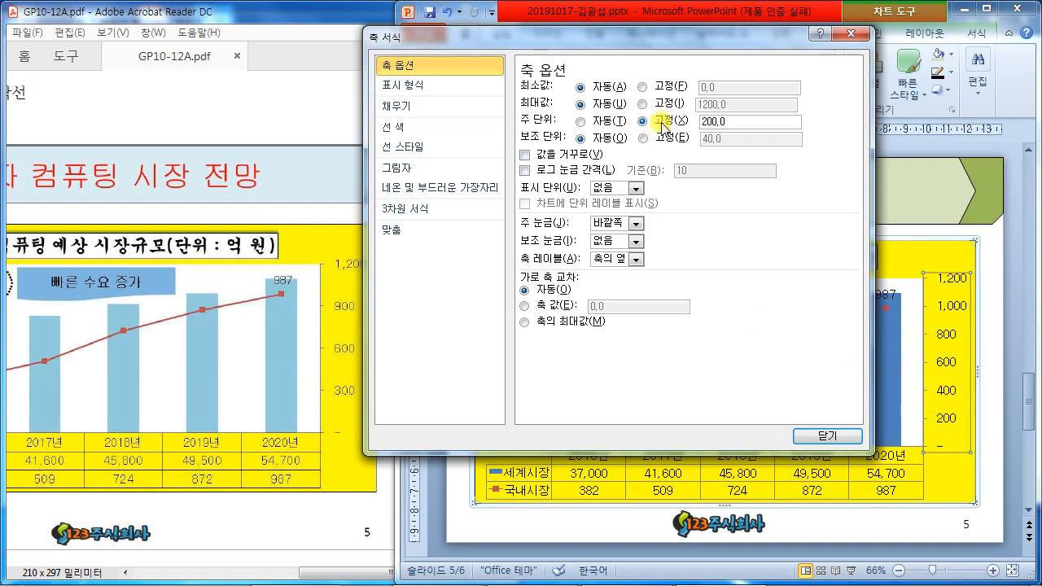
click(652, 122)
text(300)
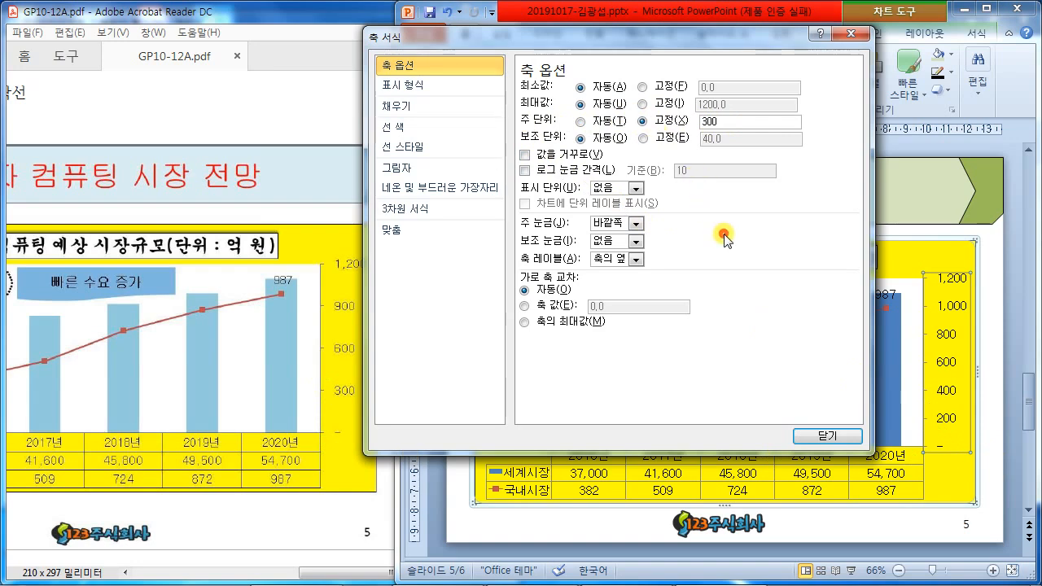
click(812, 440)
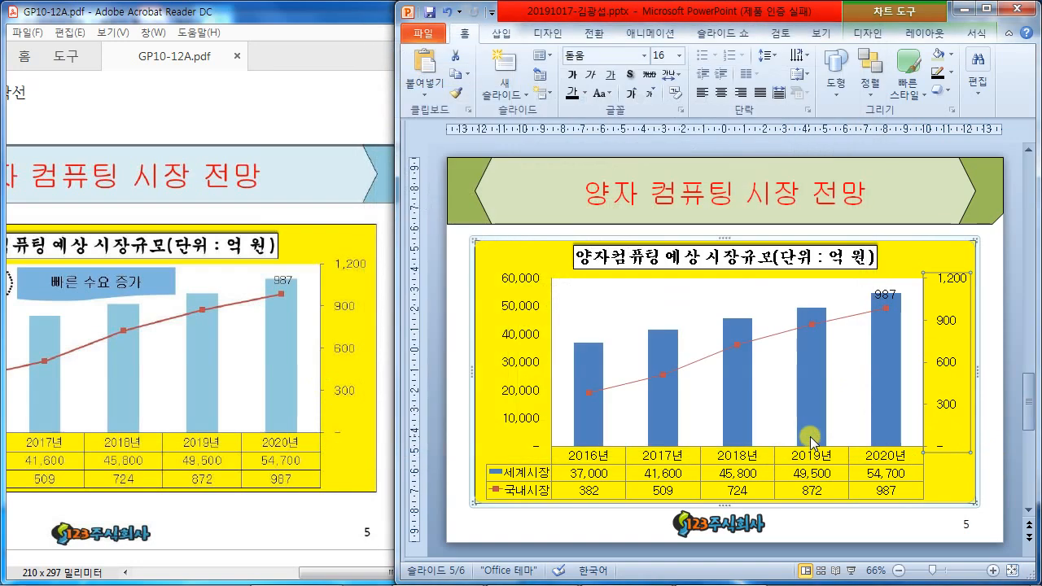
click(1006, 362)
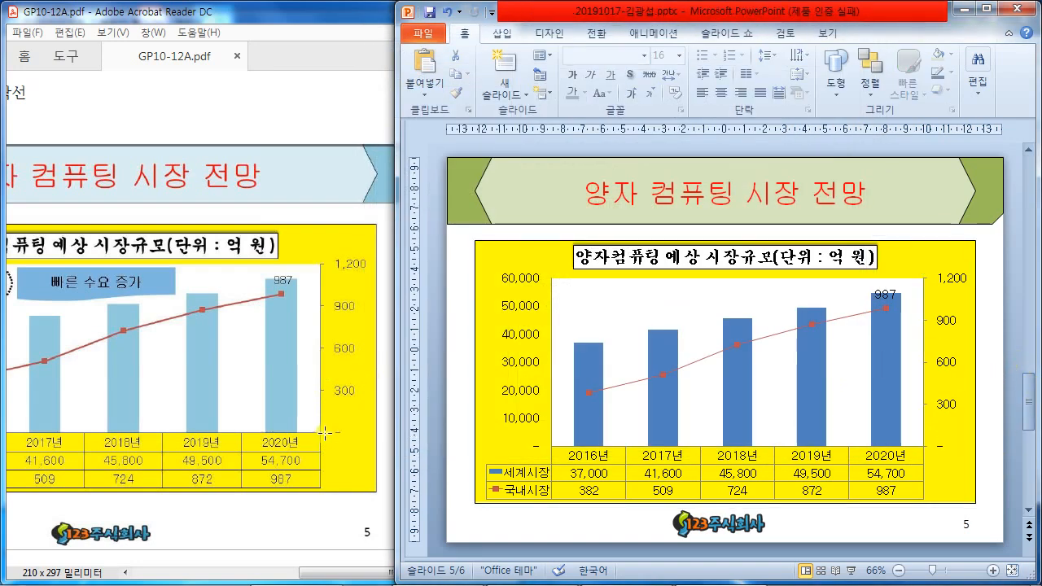
drag(318, 569, 174, 568)
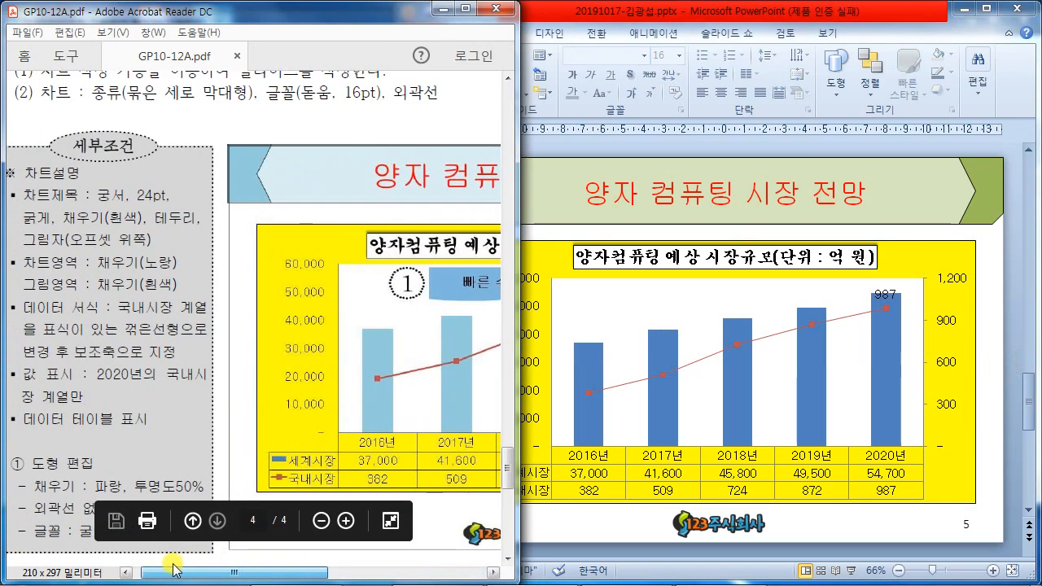
- Return to PowerPoint on slide 5 and open the Insert tab's Shapes gallery
scroll(171, 436, down, 2)
drag(236, 572, 326, 571)
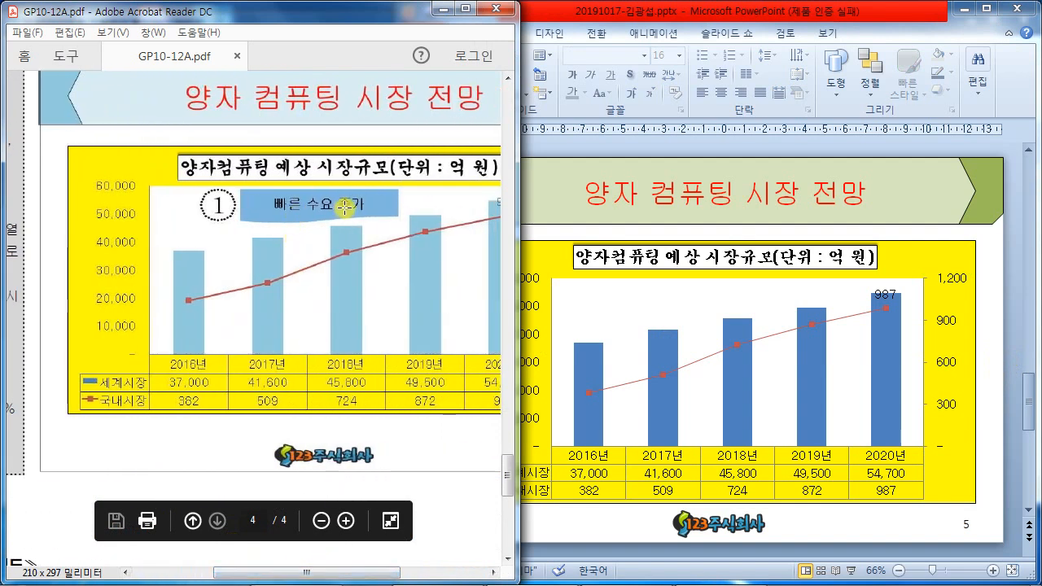
click(1004, 283)
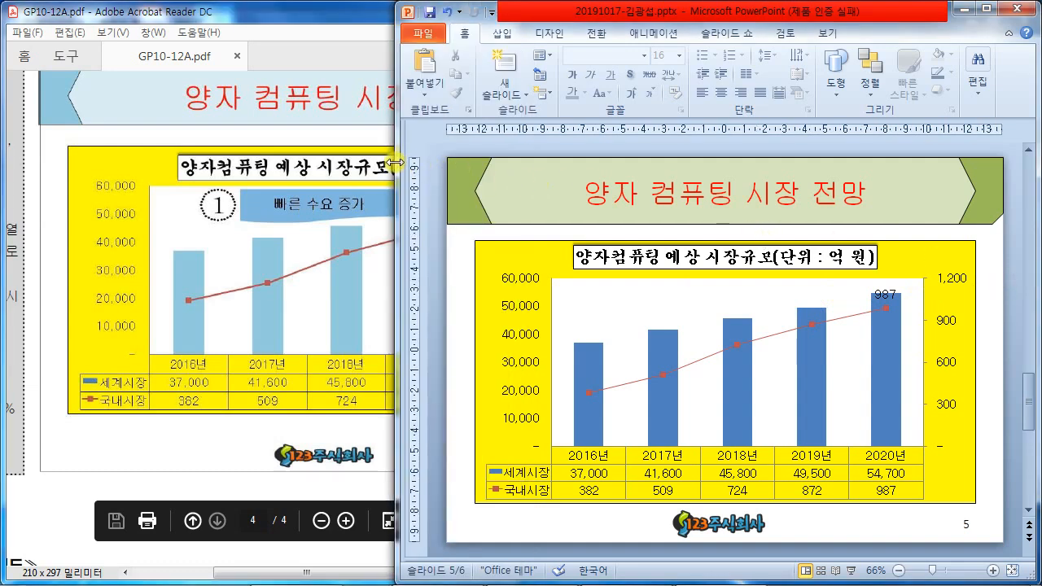
drag(395, 163, 411, 163)
click(518, 34)
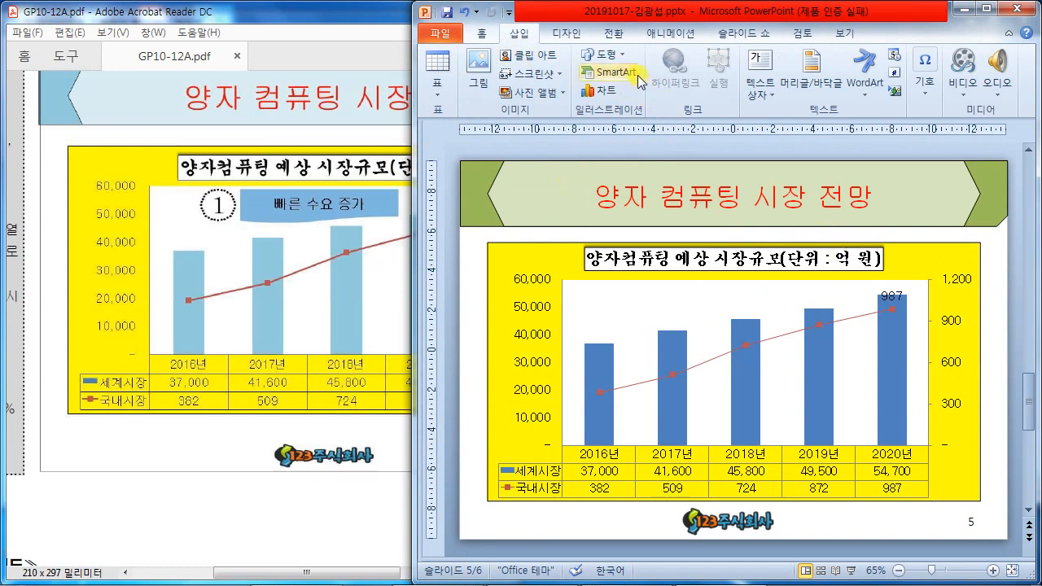
click(607, 55)
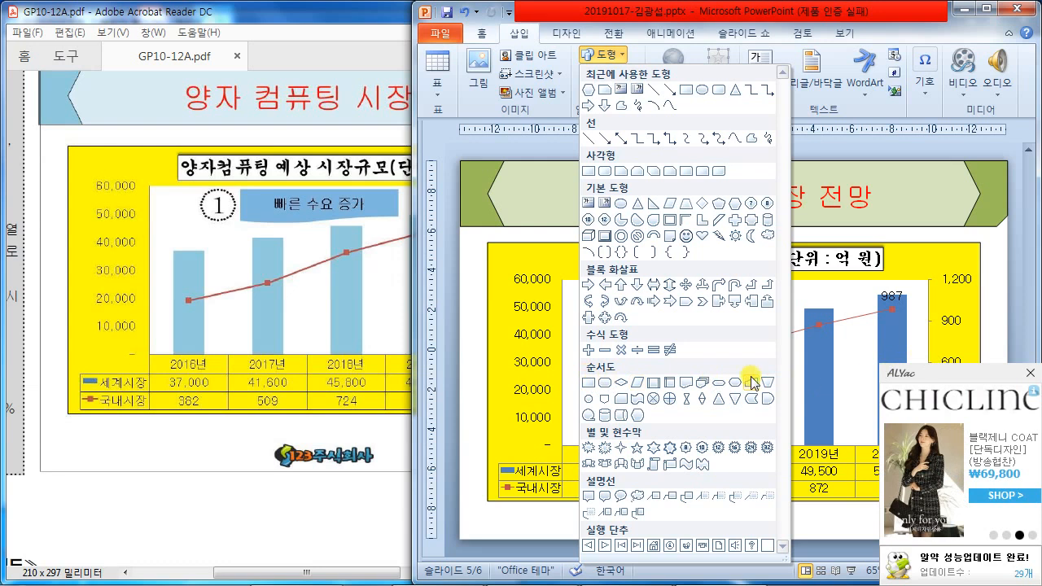
- Draw a flowchart wave shape above the chart's bars containing the text 빠른 수요 증가
click(687, 384)
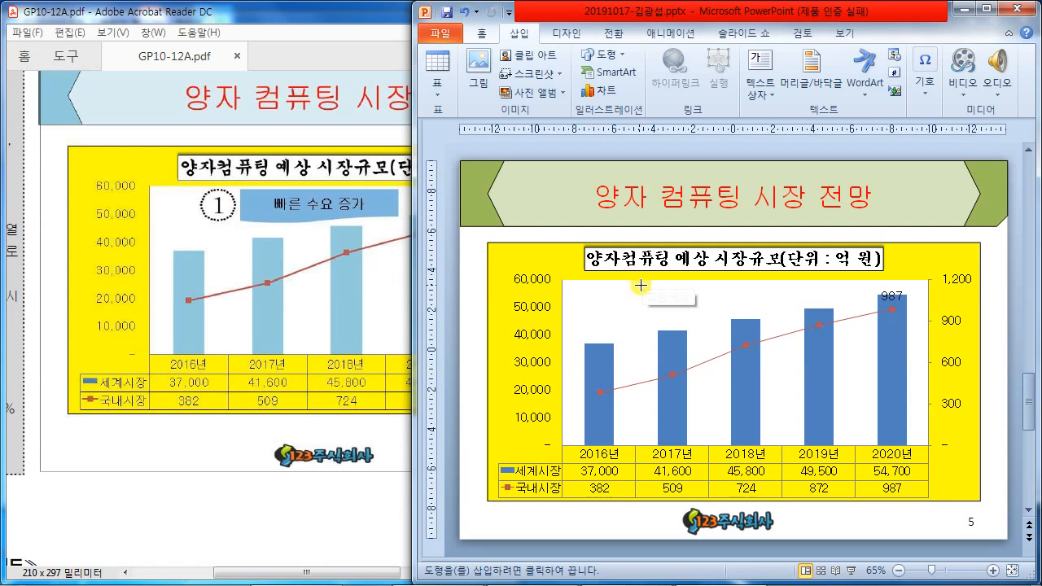
drag(639, 282, 789, 313)
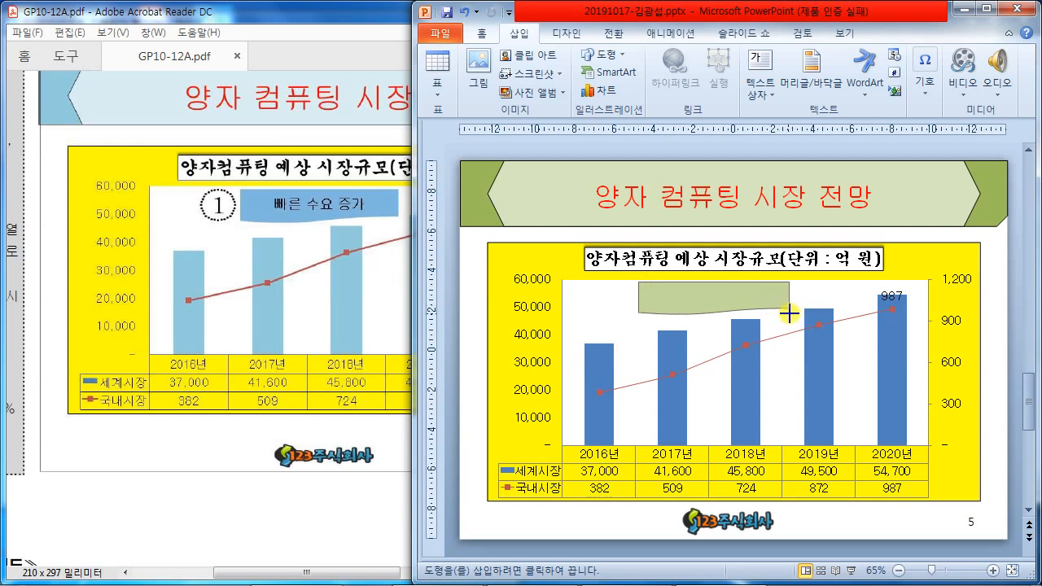
drag(789, 313, 790, 316)
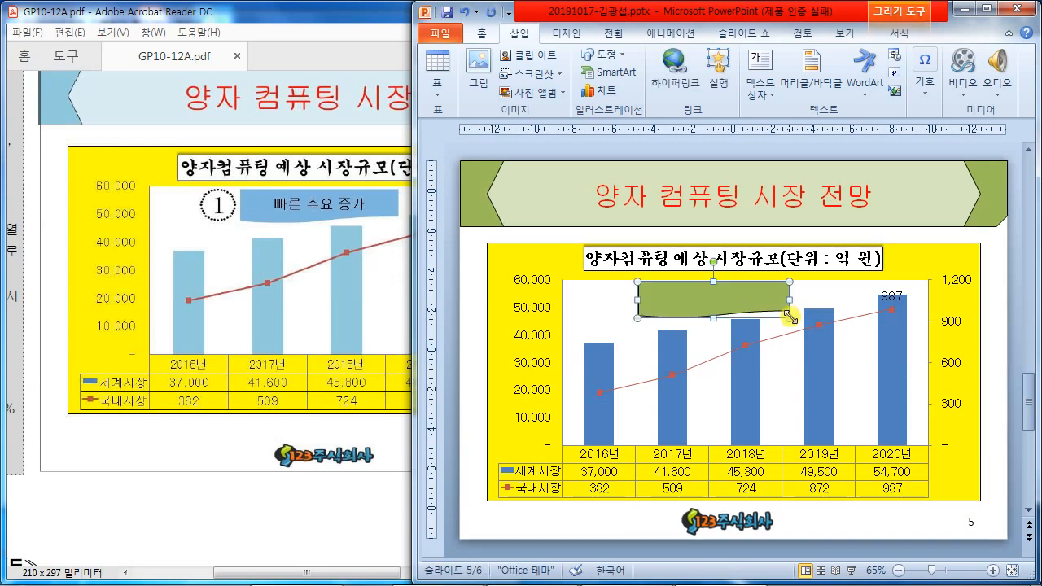
text(빠른 수요 증가)
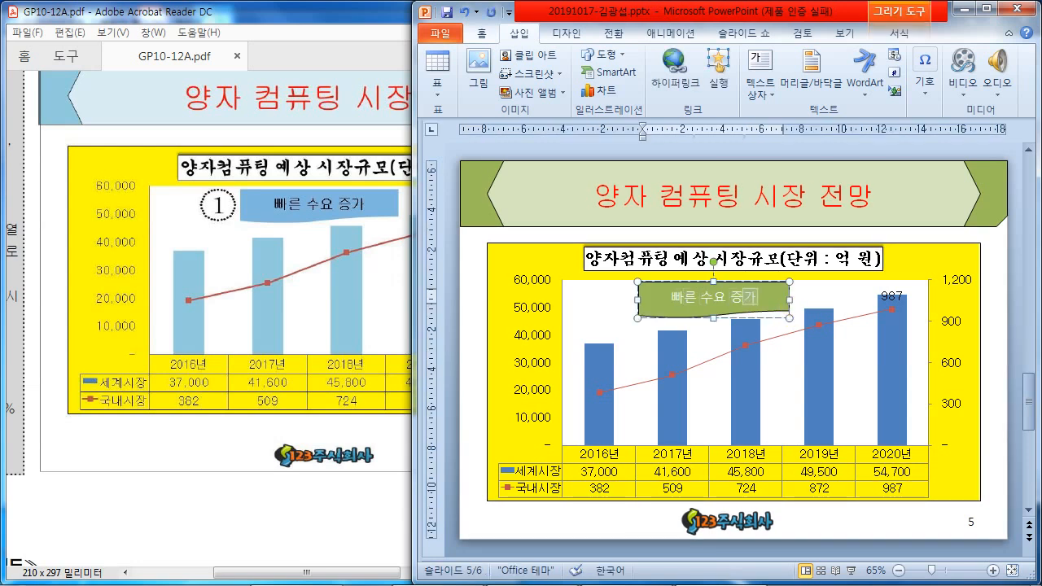
double_click(518, 34)
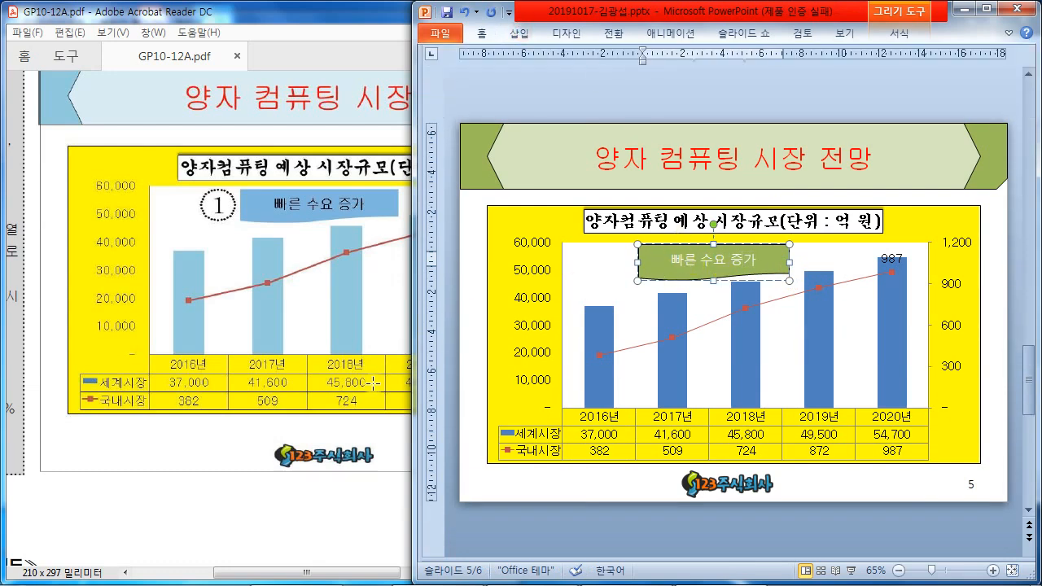
drag(337, 571, 264, 571)
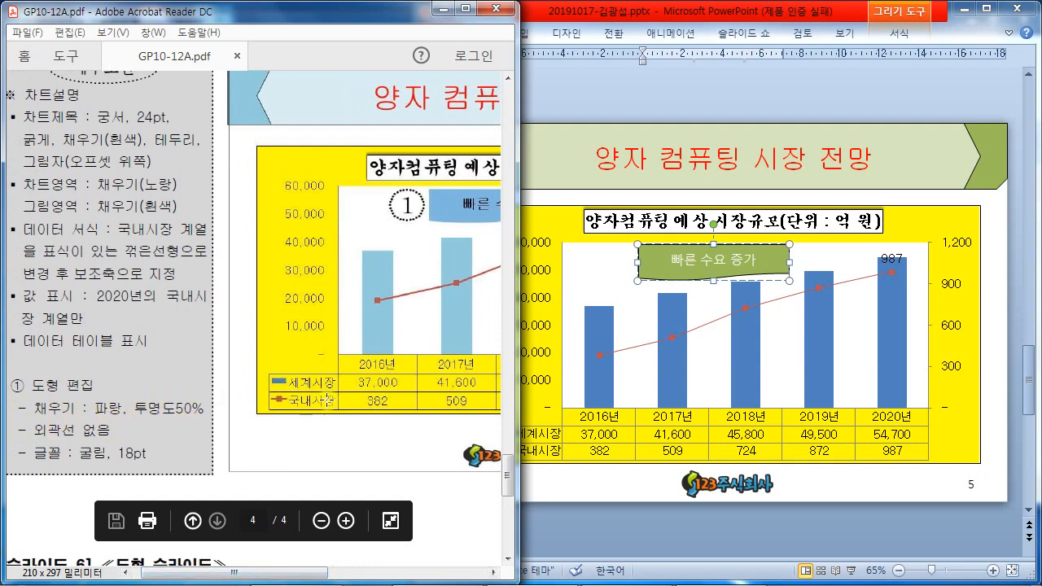
click(715, 260)
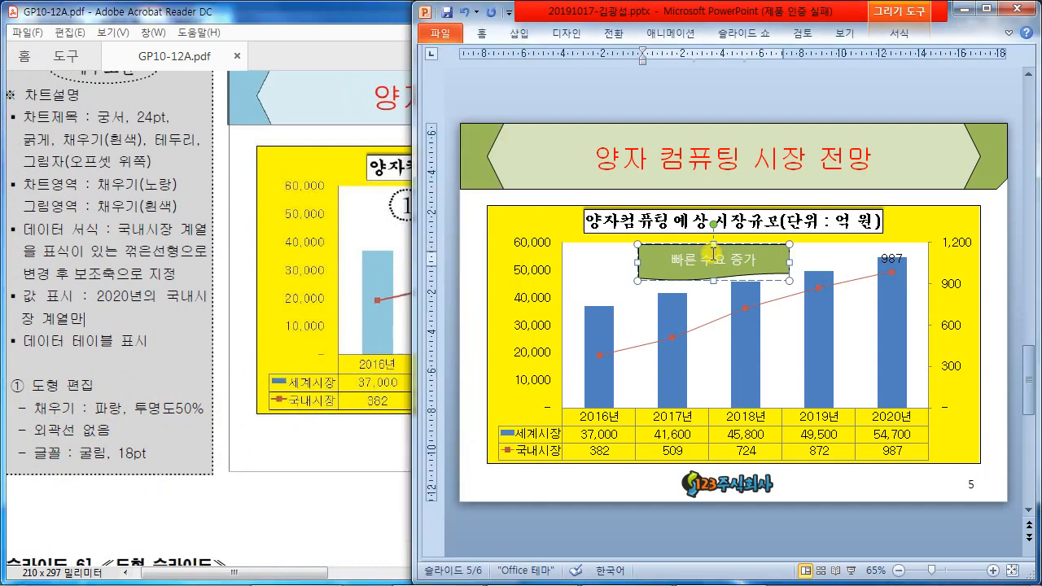
- Fill the wave shape with blue at 50% transparency
right_click(714, 262)
click(675, 270)
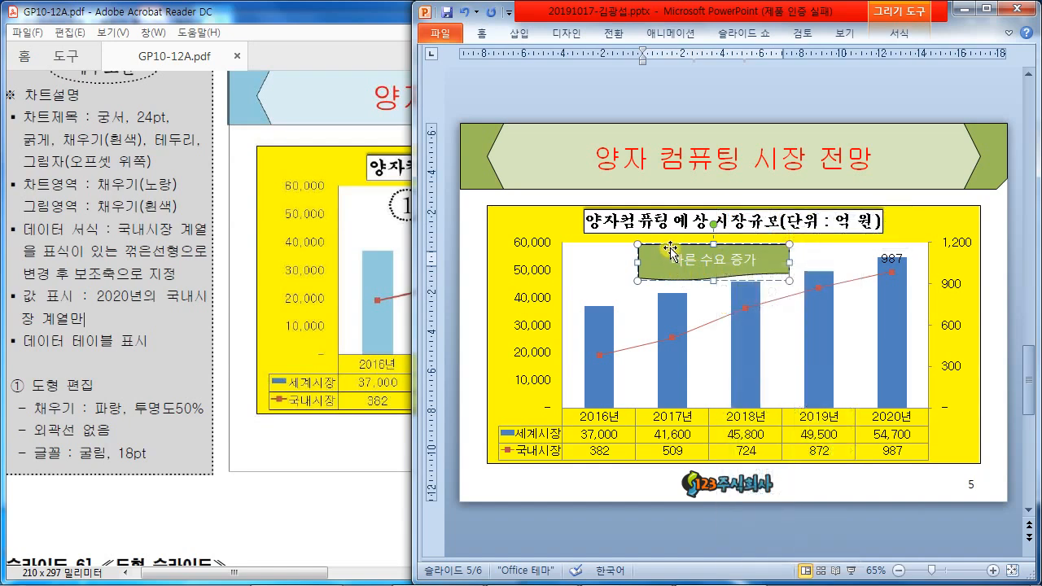
click(670, 246)
right_click(669, 246)
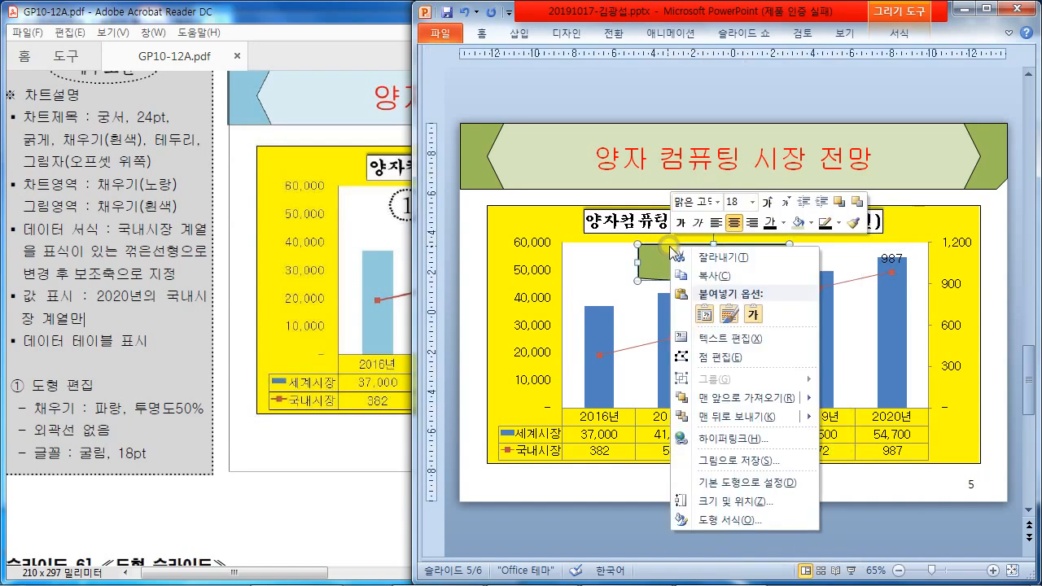
click(758, 520)
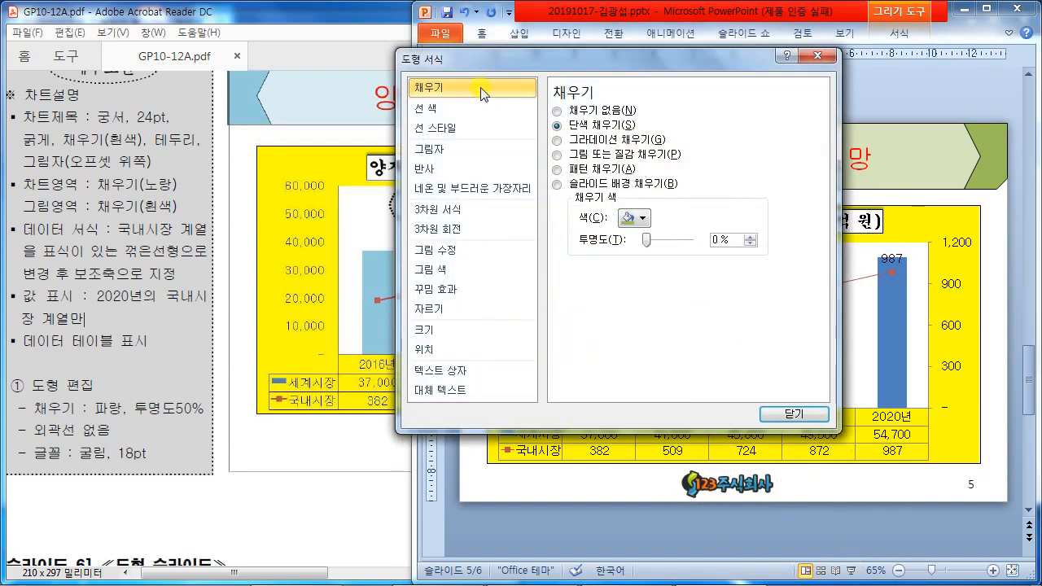
click(643, 218)
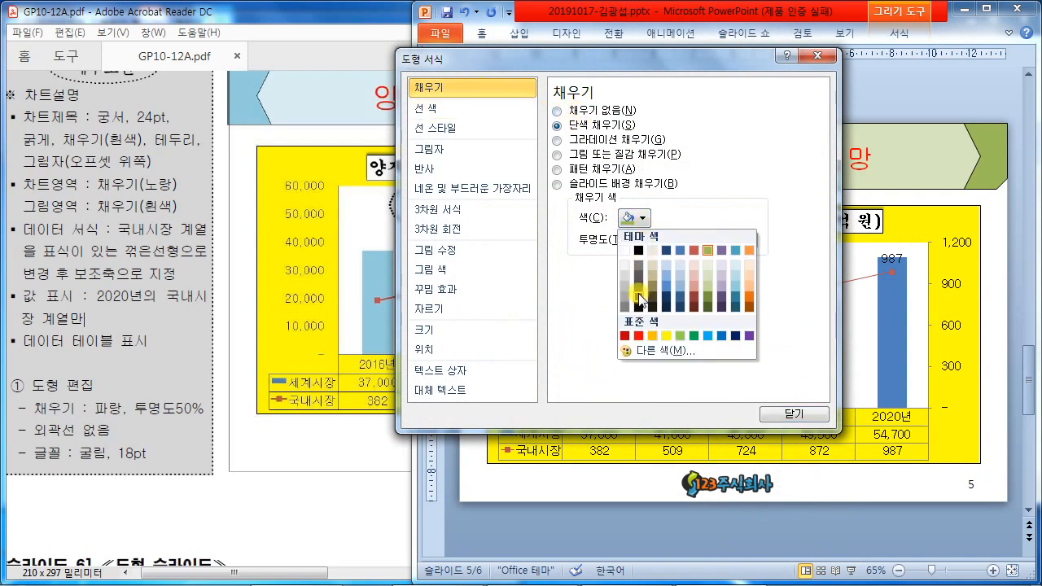
click(722, 337)
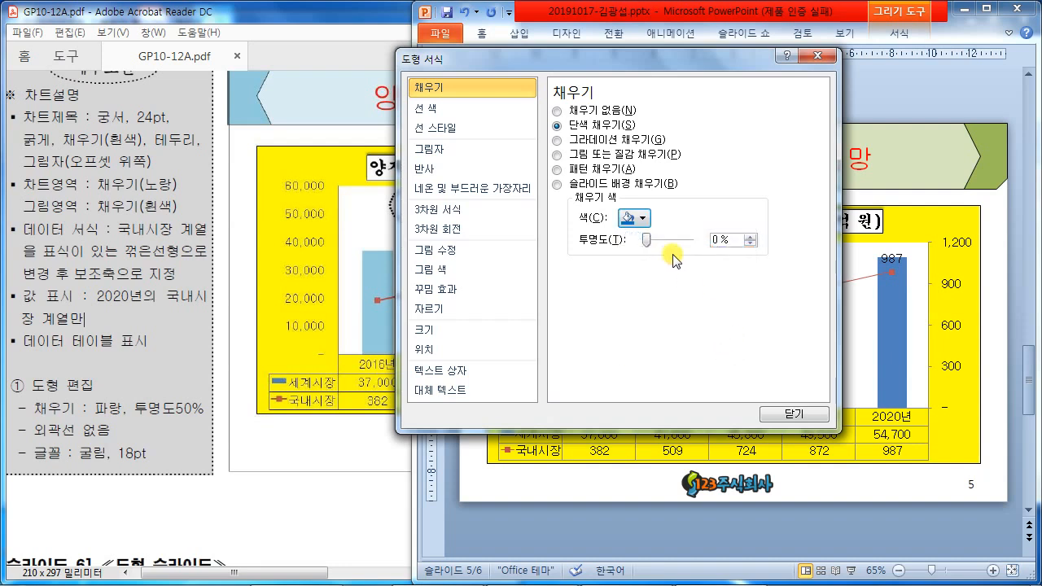
click(715, 240)
text(5)
key(ctrl+2)
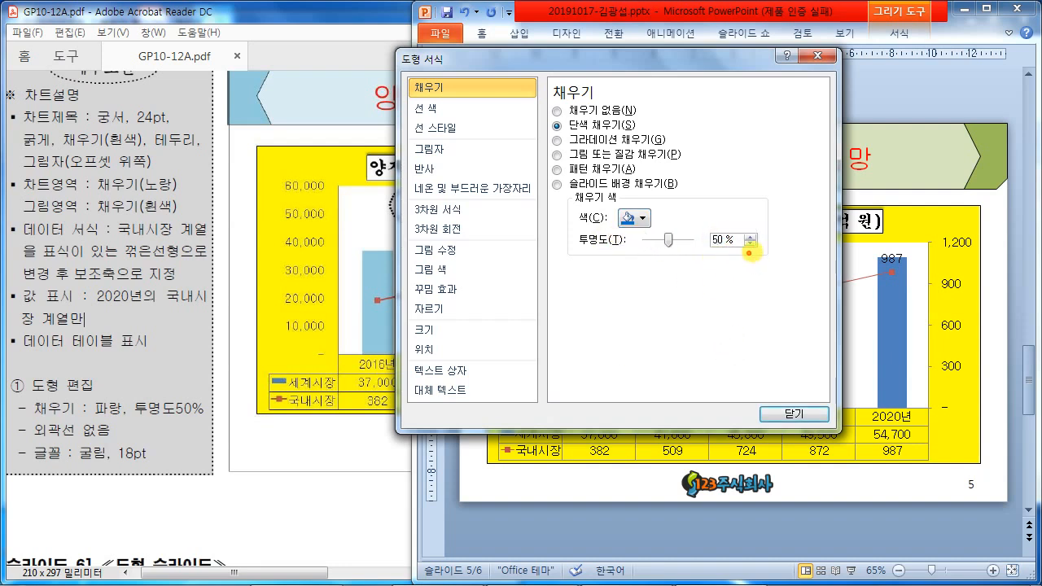
drag(749, 254, 752, 276)
- Set the wave shape's line colour to No line
drag(95, 413, 193, 421)
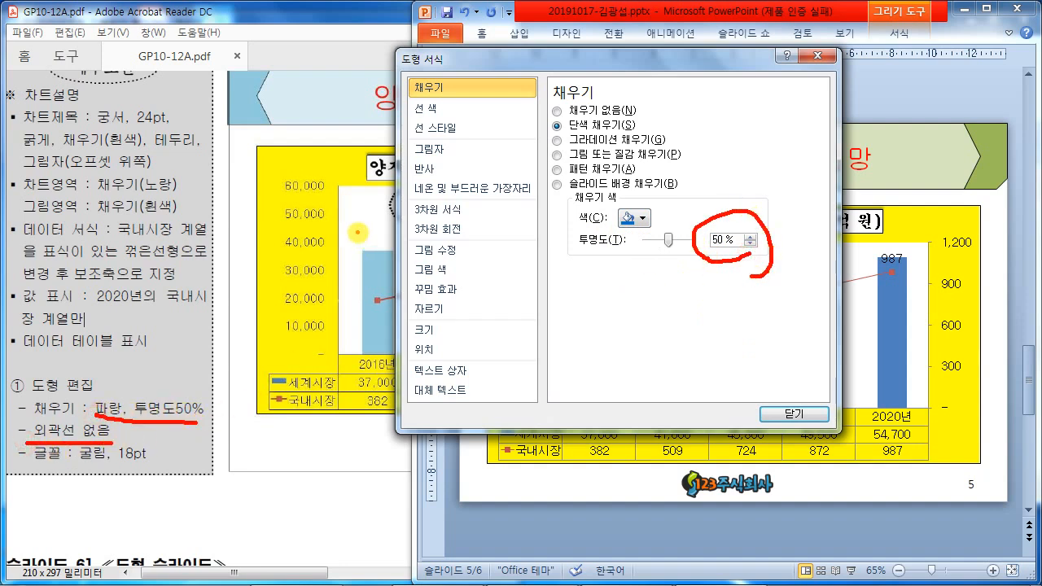
mouse_move(442, 123)
mouse_down()
mouse_move(448, 106)
mouse_move(439, 94)
mouse_move(432, 122)
mouse_up()
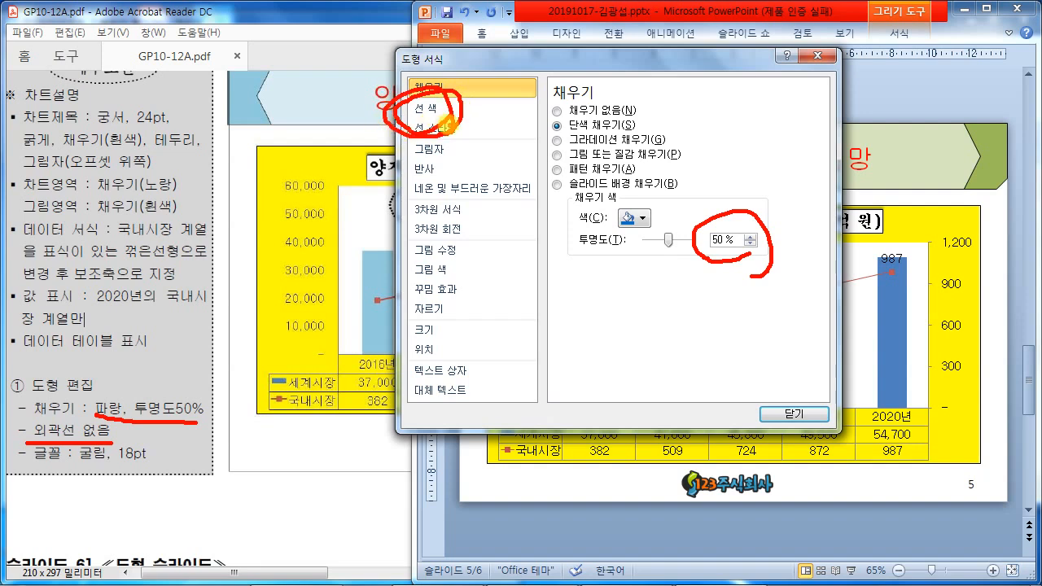
key(Escape)
click(433, 107)
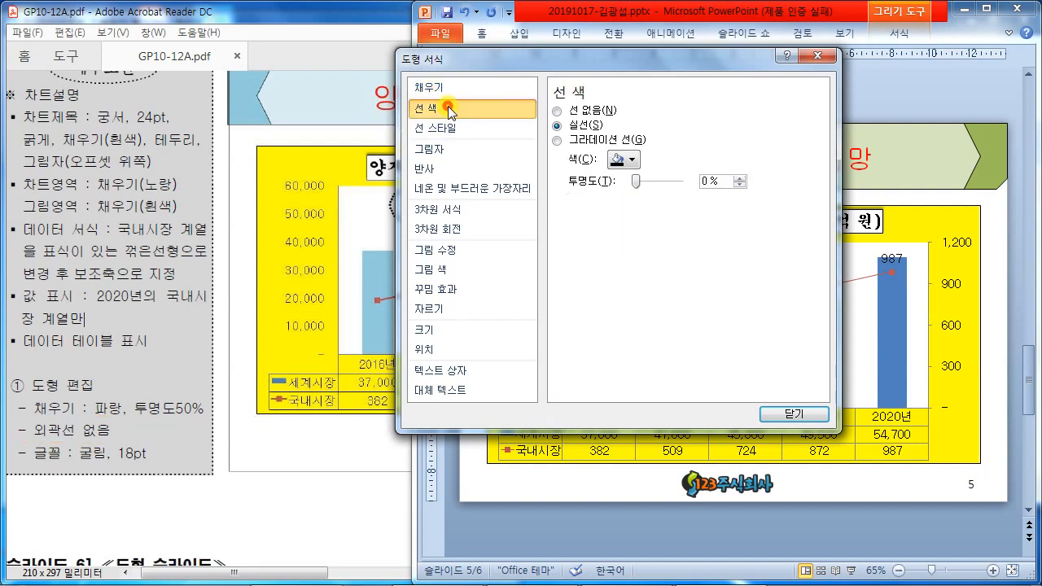
click(559, 111)
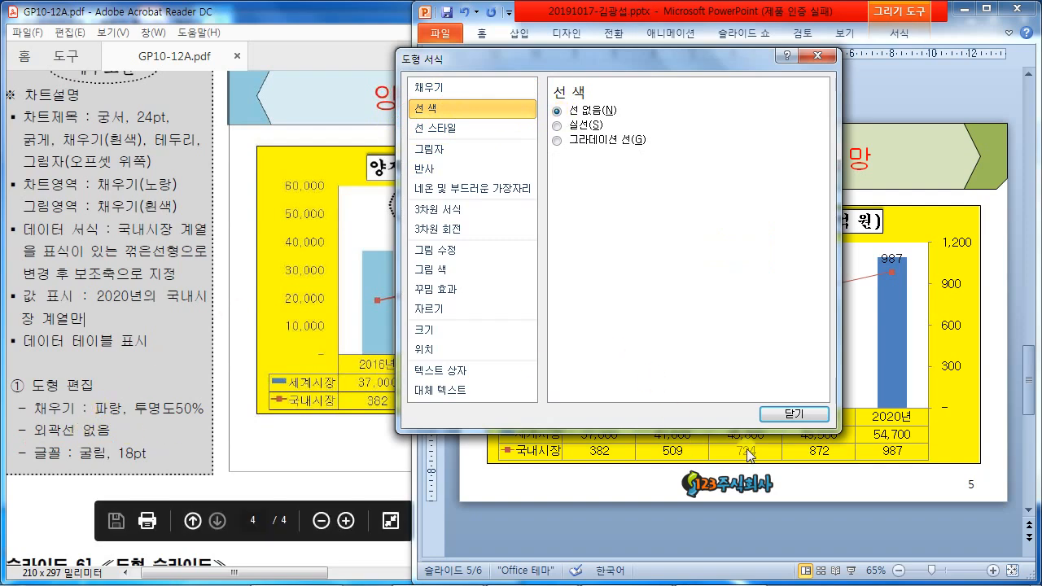
click(789, 414)
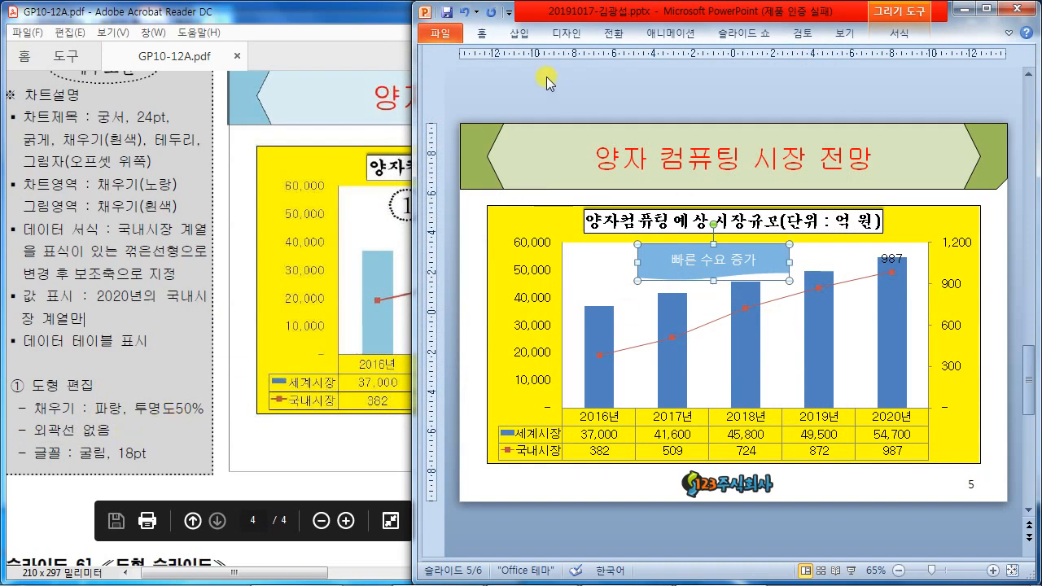
- Set the 빠른 수요 증가 label text to the 굴림 font
double_click(486, 34)
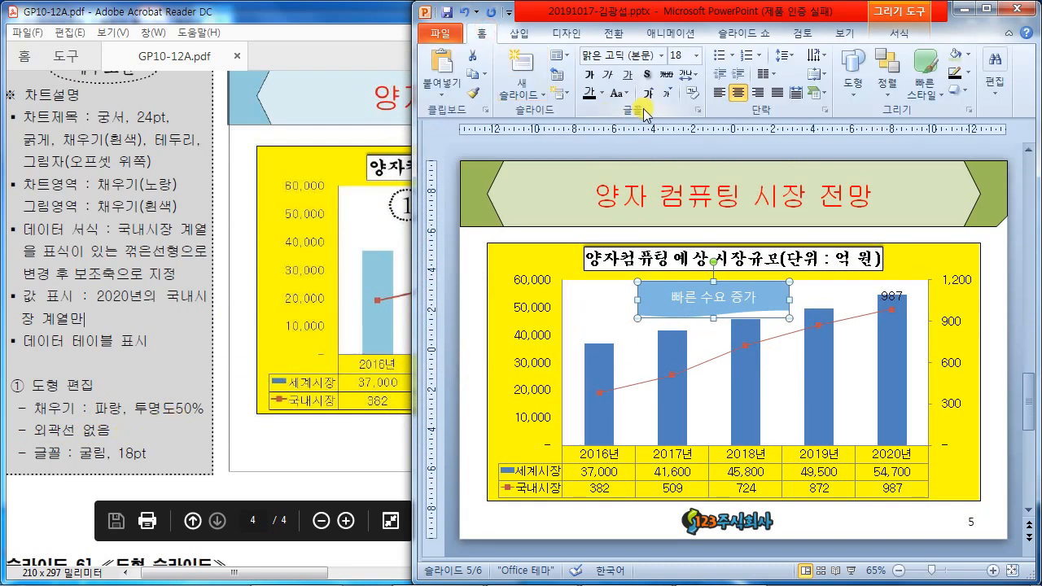
click(620, 54)
text(굴림)
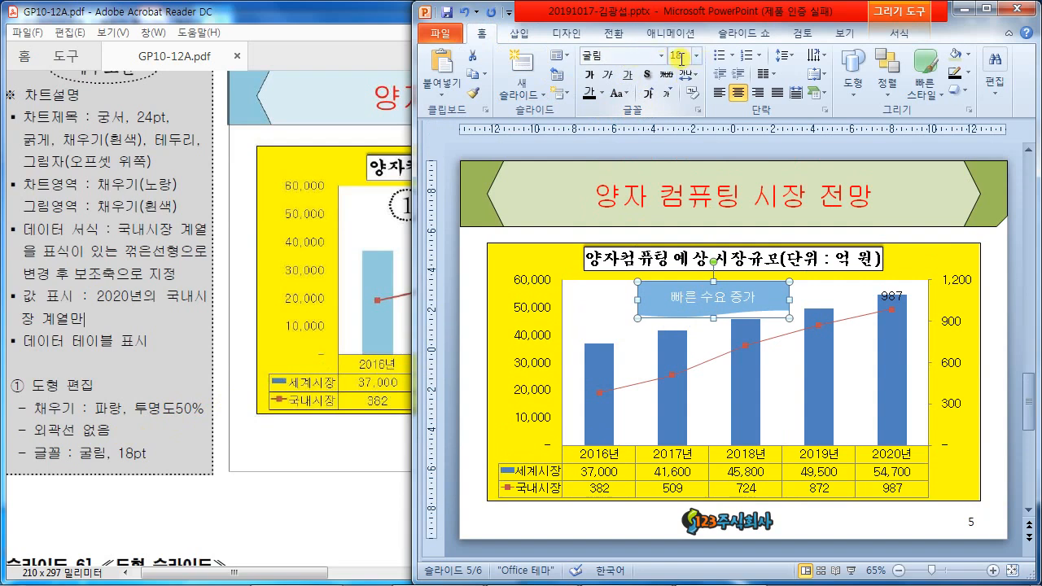
- Maximize PowerPoint and reveal the slide thumbnail pane
drag(283, 572, 355, 570)
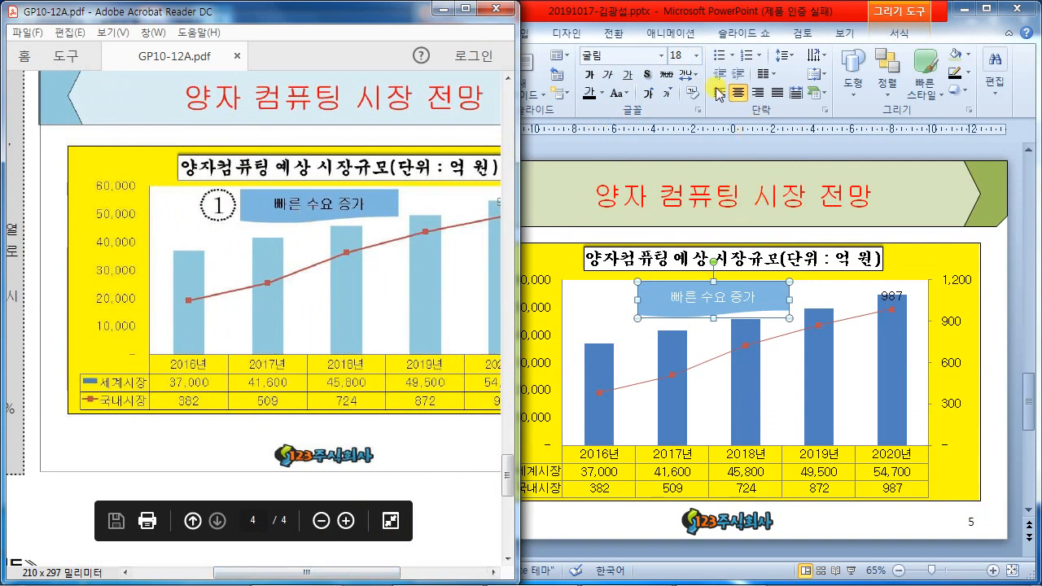
click(602, 105)
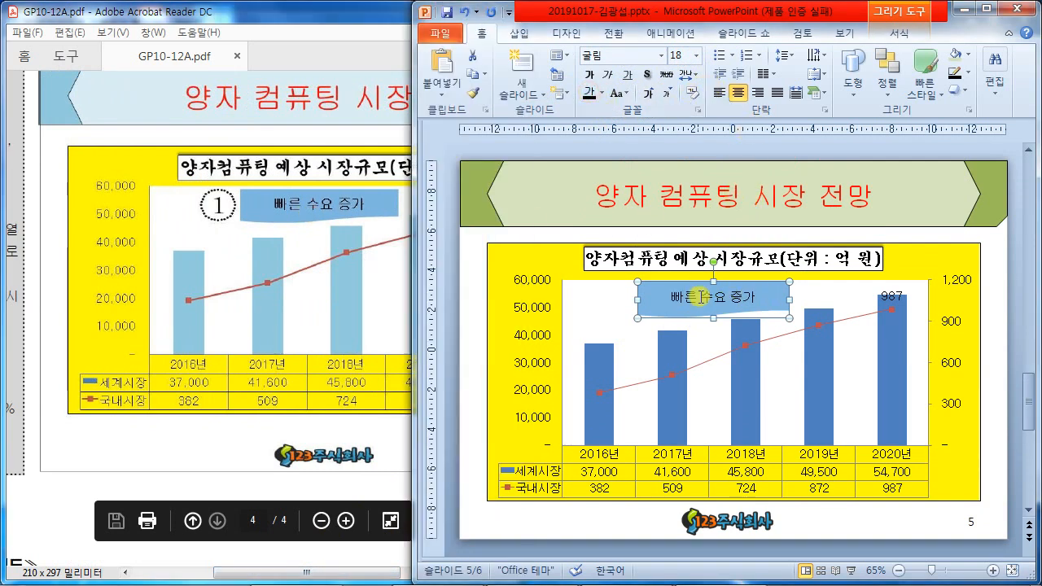
click(985, 9)
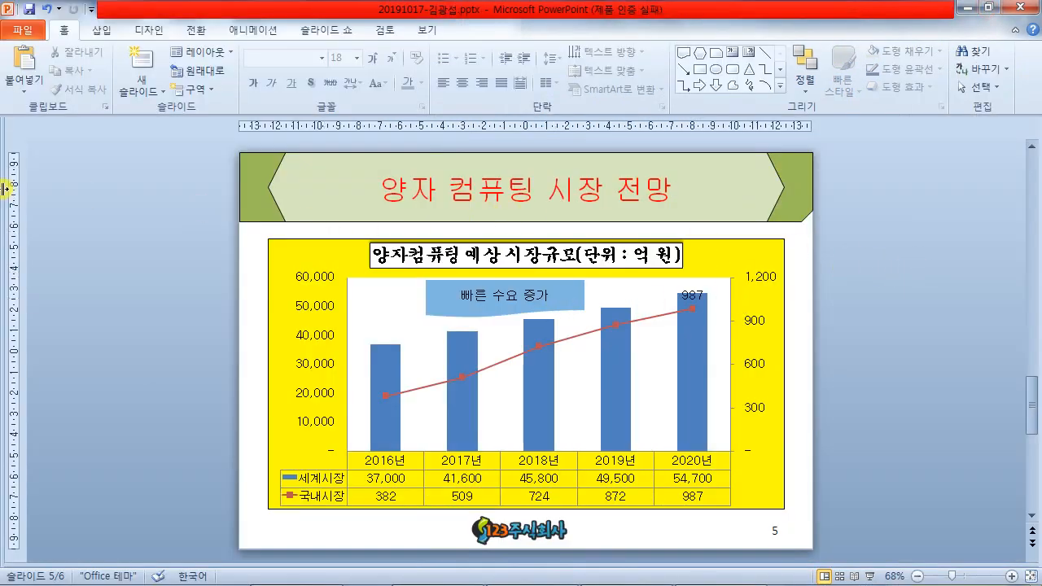
drag(30, 189, 34, 195)
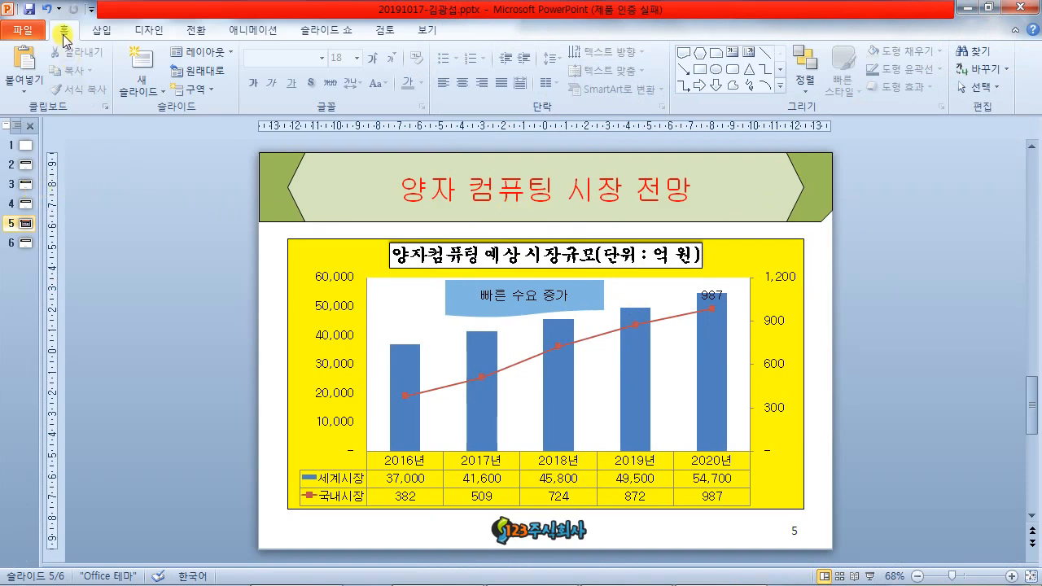
click(47, 9)
key(alt+Tab)
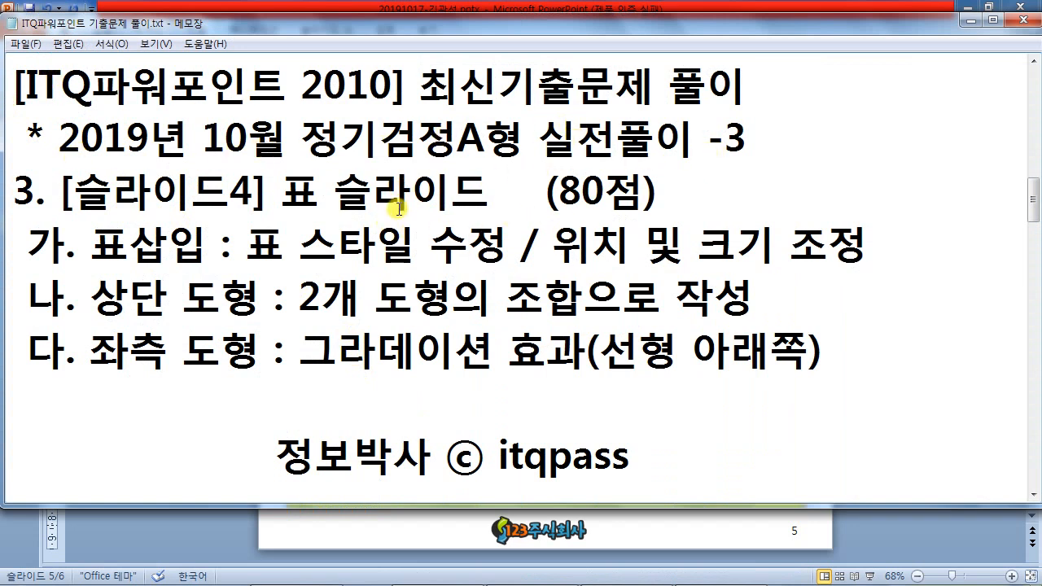
drag(58, 193, 488, 190)
drag(559, 193, 633, 189)
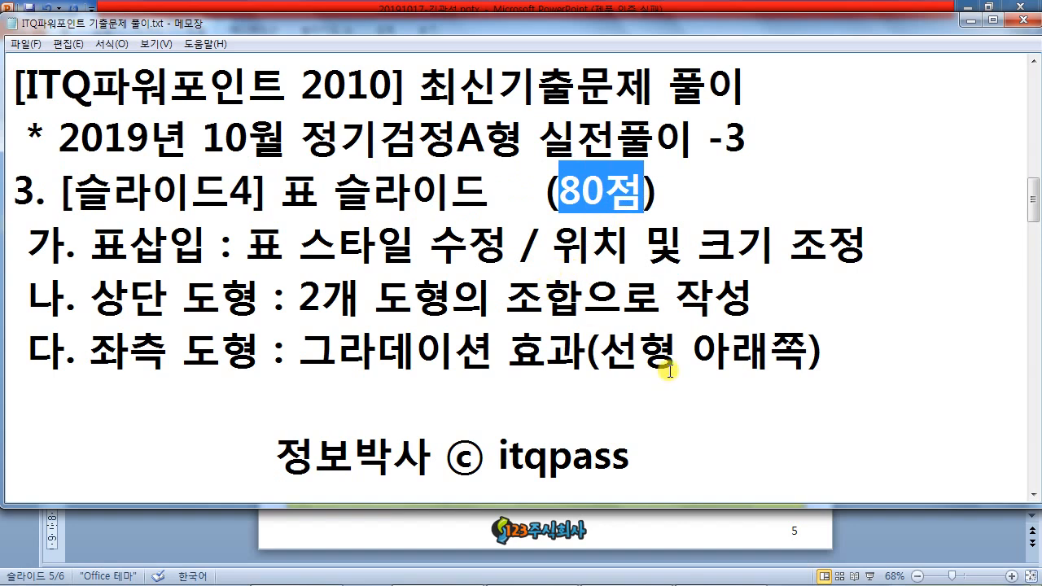
click(895, 537)
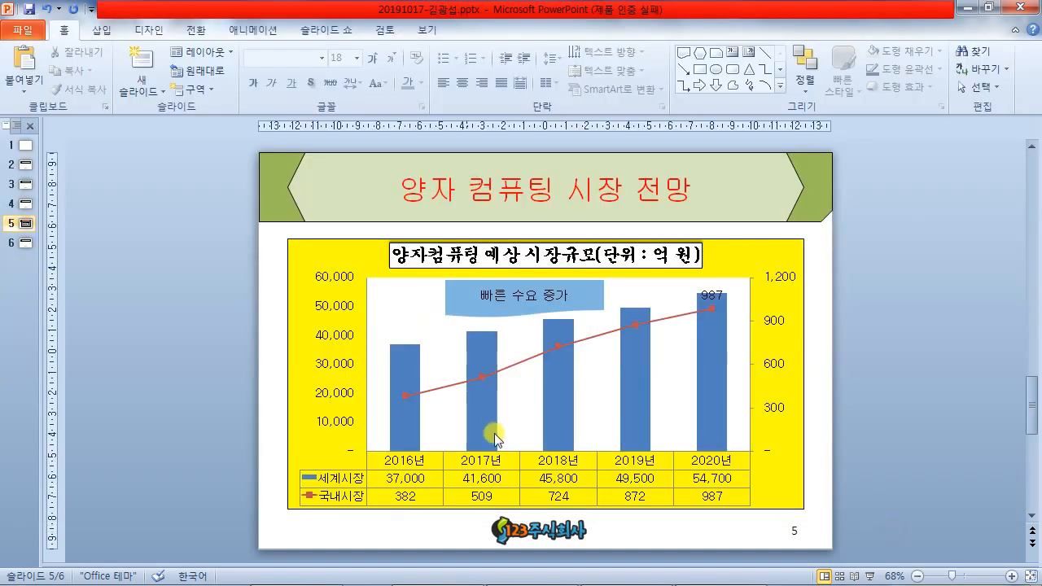
- Go to slide 4 and restore PowerPoint to a widened window
click(24, 208)
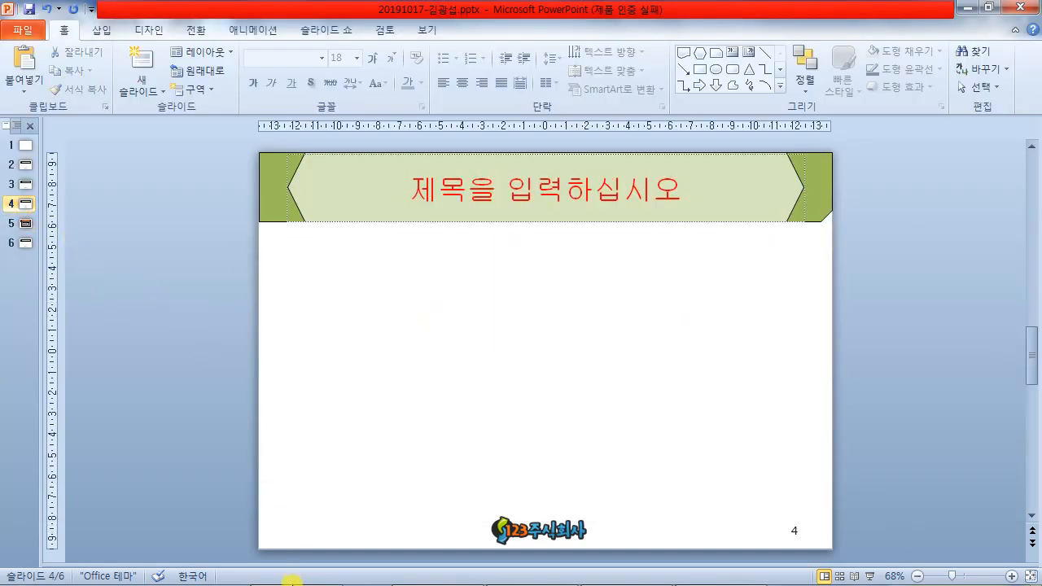
click(529, 571)
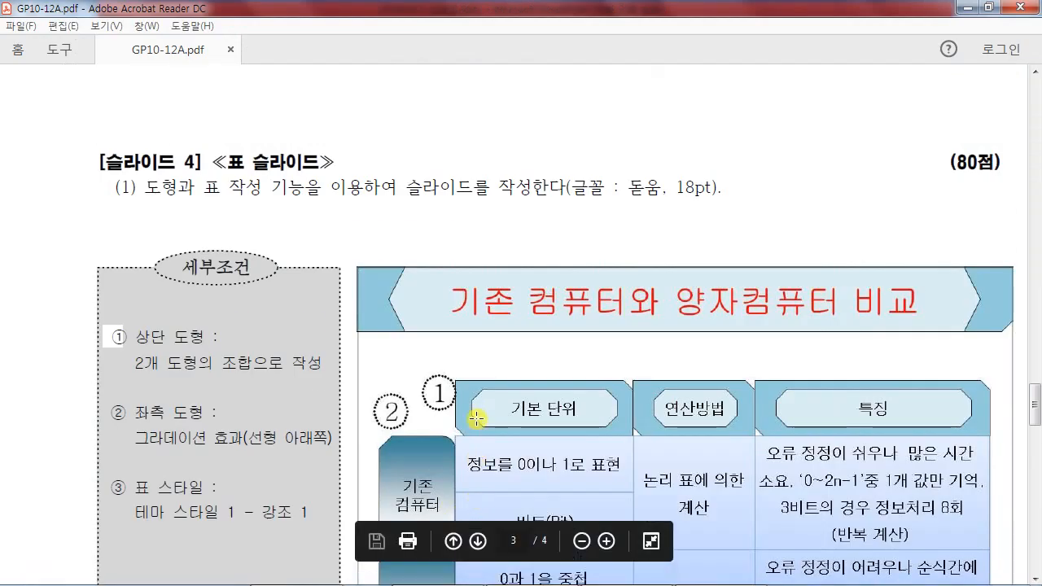
scroll(477, 418, up, 5)
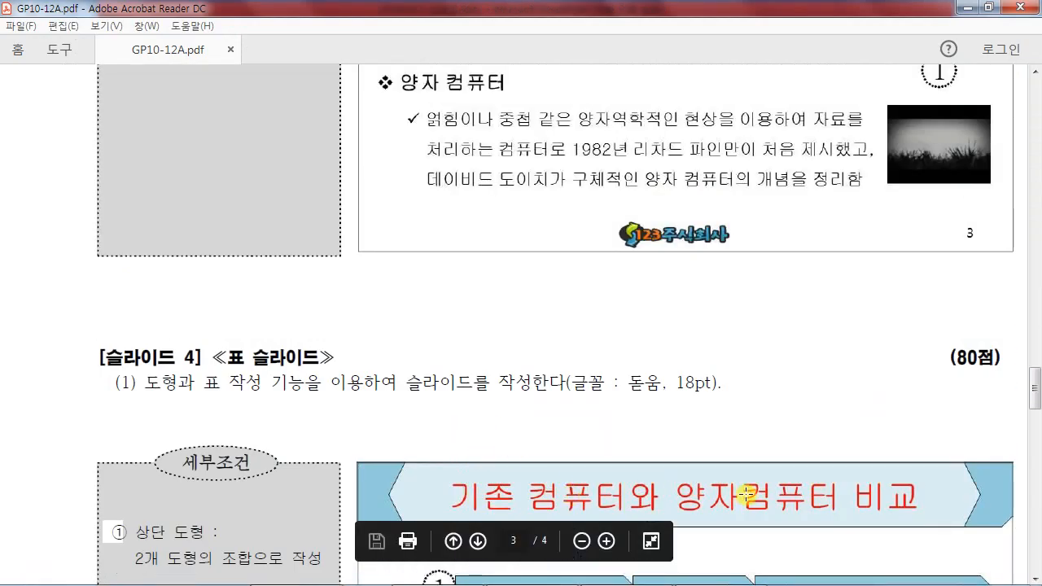
click(696, 570)
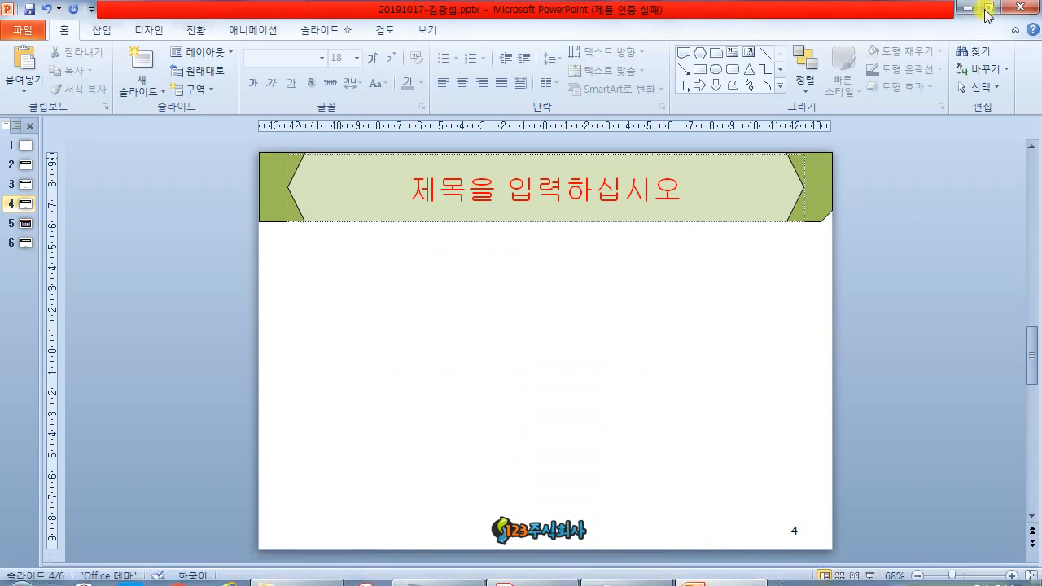
click(986, 10)
drag(516, 226, 1037, 214)
scroll(509, 232, up, 2)
scroll(508, 236, up, 1)
- Type the title 기존 컴퓨터와 양자컴퓨터 비교 and place PowerPoint beside the PDF
click(497, 177)
text(기)
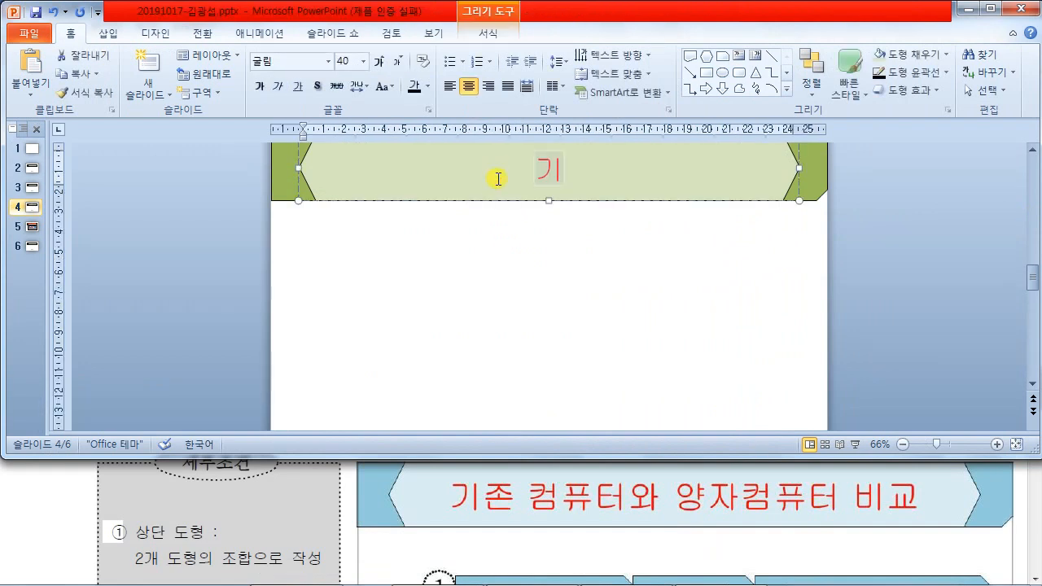
text(존 컴퓨터)
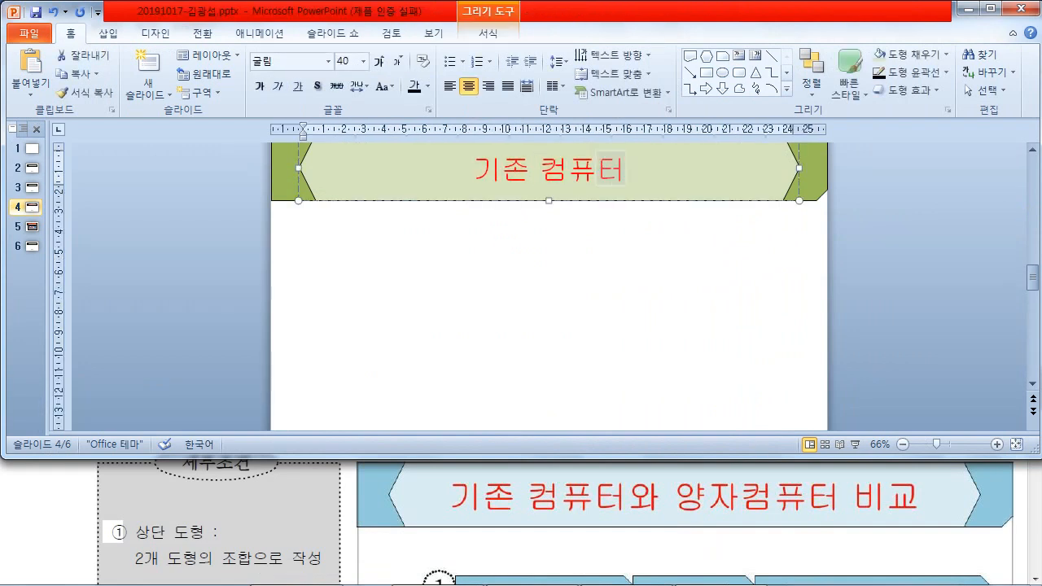
text(와 양자컴퓨터 비교)
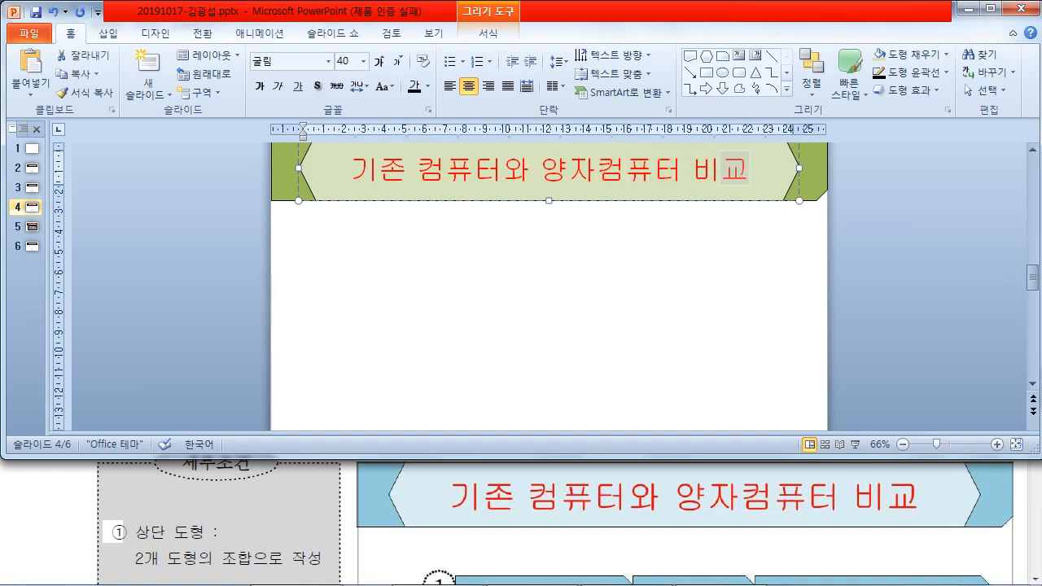
drag(384, 7, 1041, 186)
drag(447, 10, 1, 163)
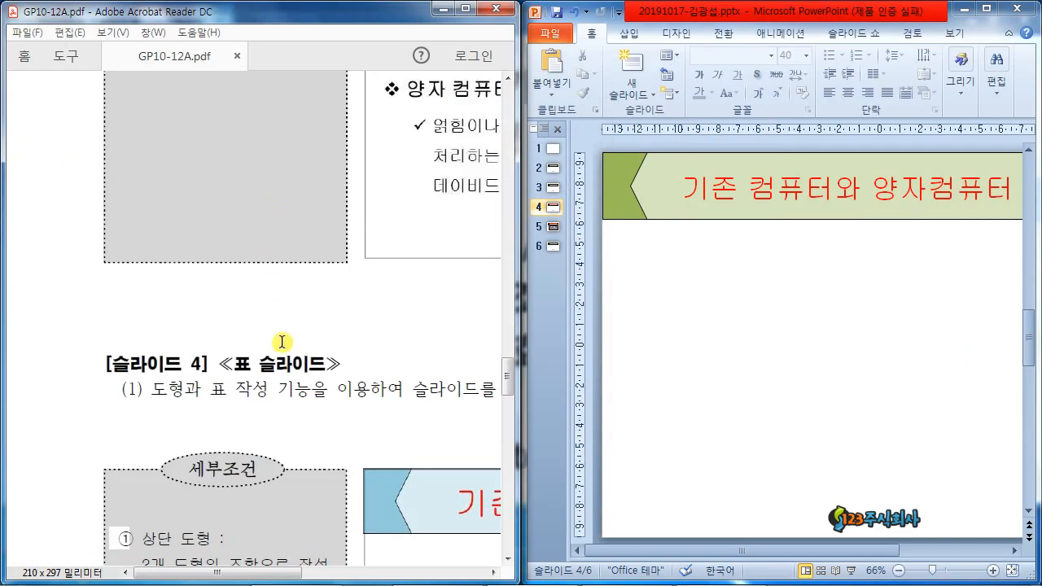
- Scroll to the slide 4 sample and widen Acrobat to show the full comparison table
scroll(304, 378, down, 5)
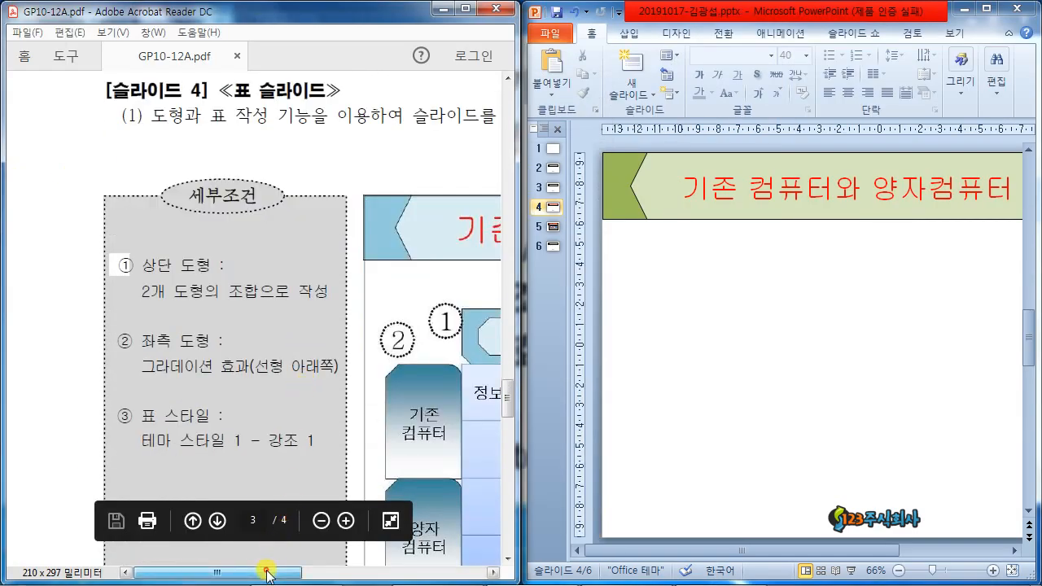
drag(269, 573, 360, 574)
drag(520, 372, 947, 351)
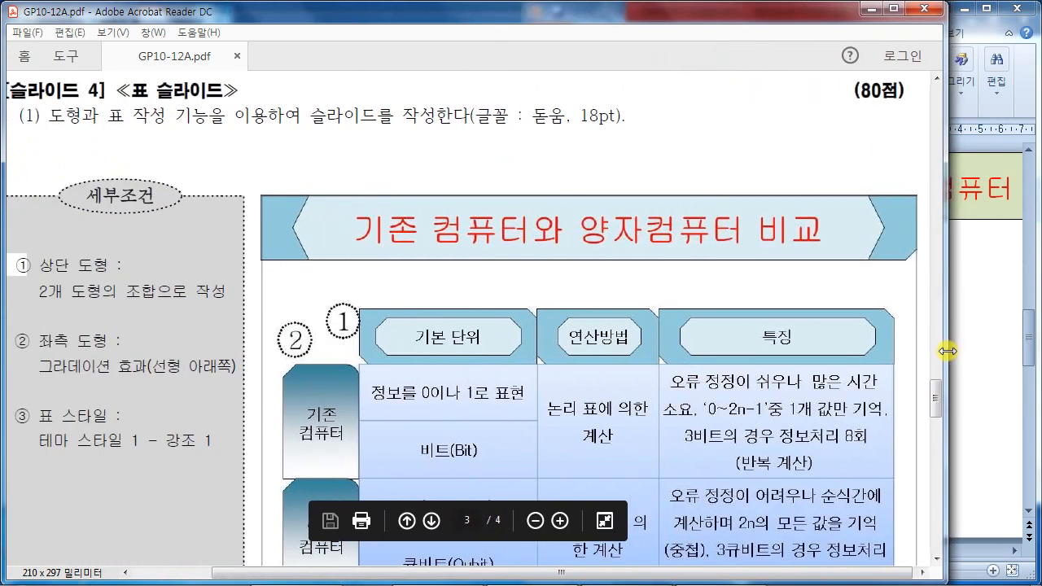
scroll(890, 272, down, 2)
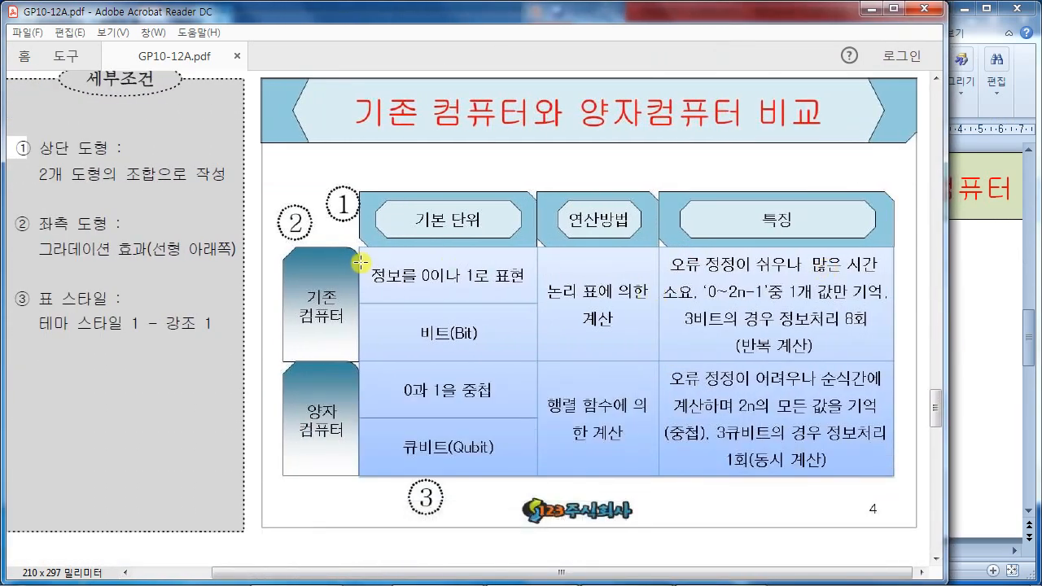
mouse_move(347, 178)
mouse_down()
mouse_move(495, 248)
mouse_move(547, 250)
mouse_up()
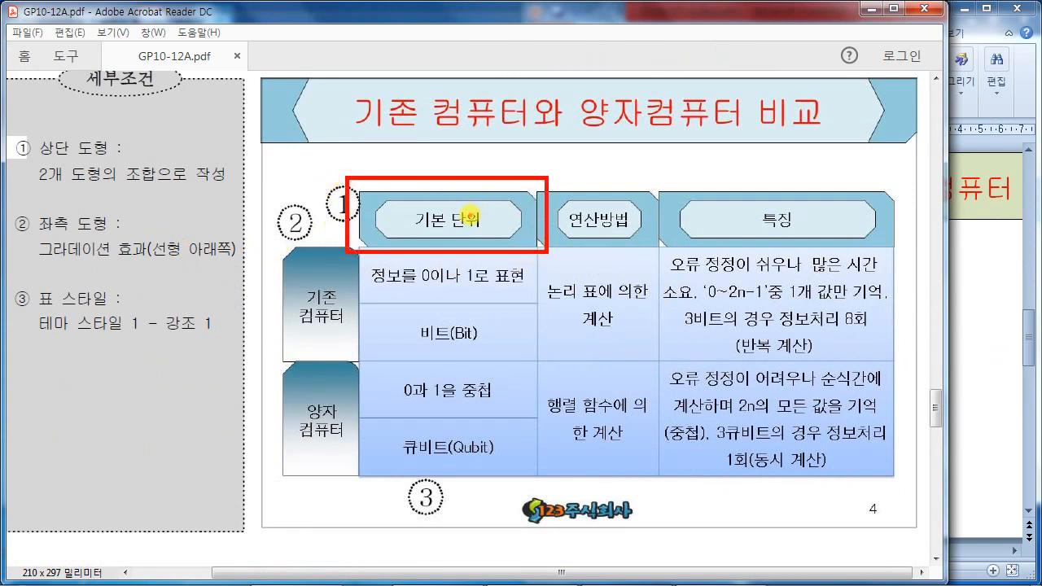
drag(274, 241, 357, 363)
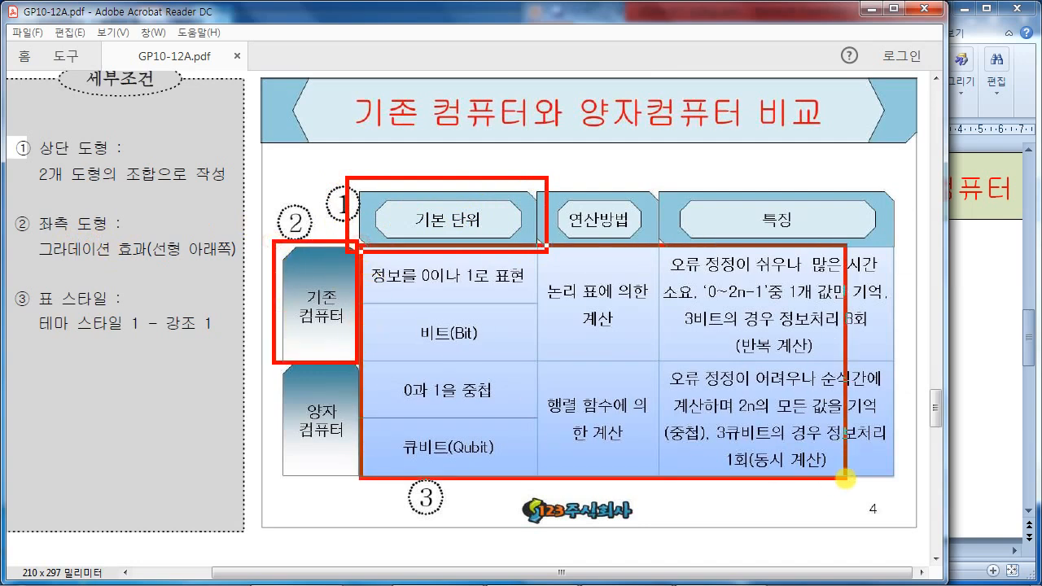
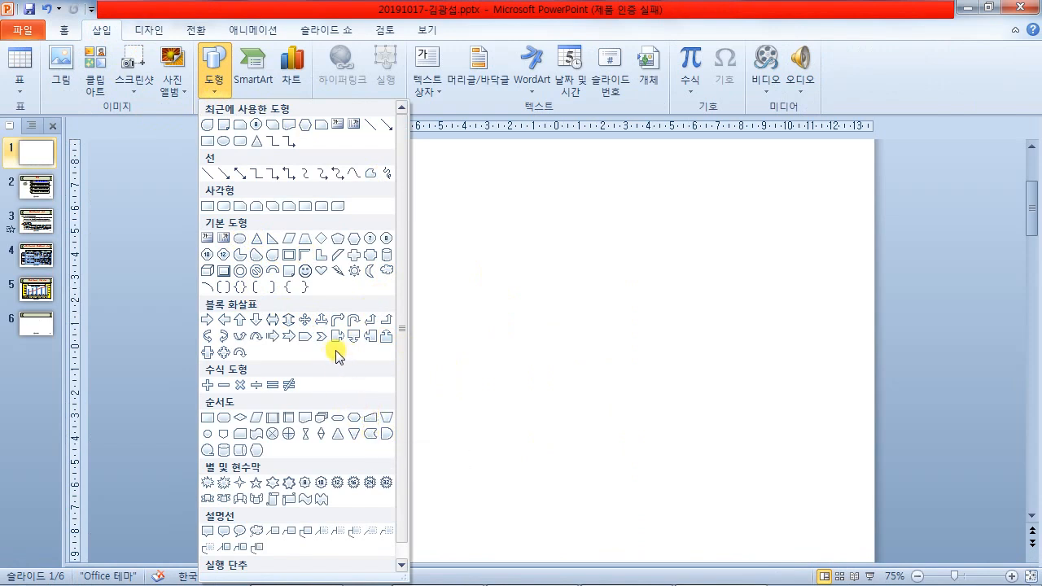
- Draw a square on slide 1 and nudge it slightly right
click(207, 206)
mouse_move(357, 207)
mouse_down()
mouse_move(411, 310)
mouse_move(497, 332)
mouse_up()
drag(434, 290, 458, 290)
- Dock PowerPoint on the right and the reference PDF on the left, widening the presentation
drag(581, 10, 1041, 301)
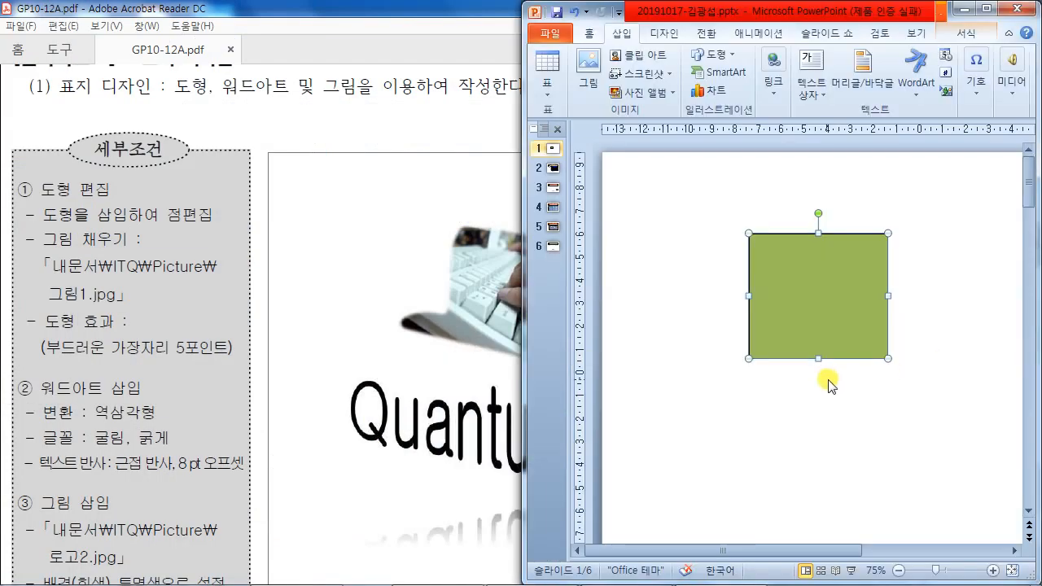
drag(327, 10, 0, 290)
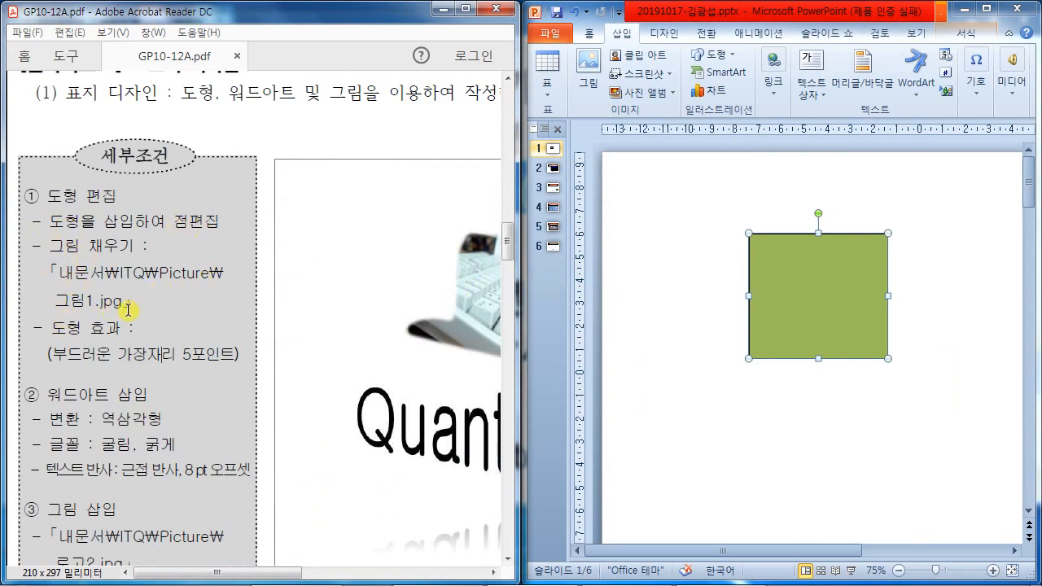
click(834, 306)
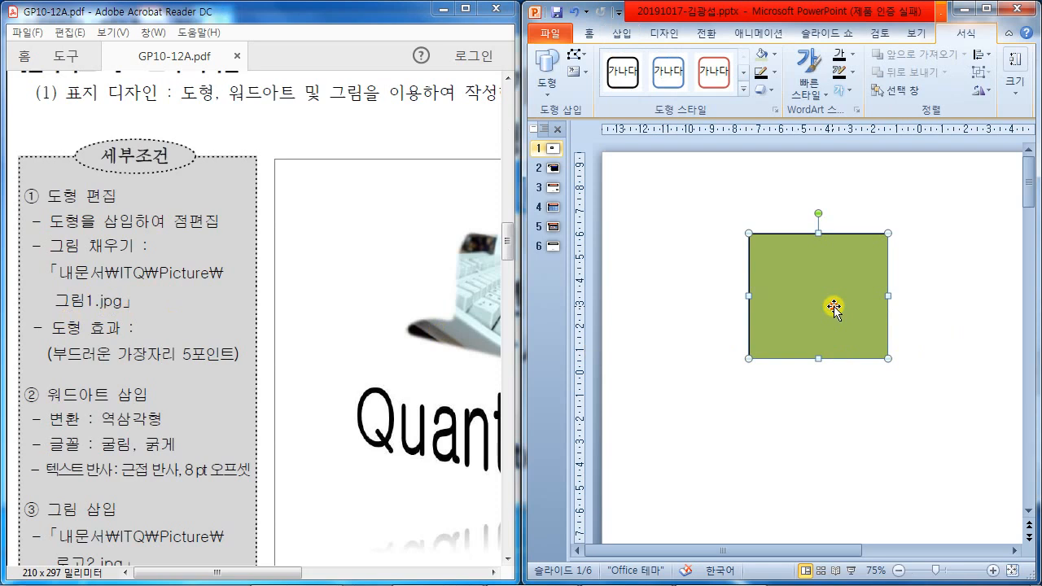
drag(521, 286, 324, 295)
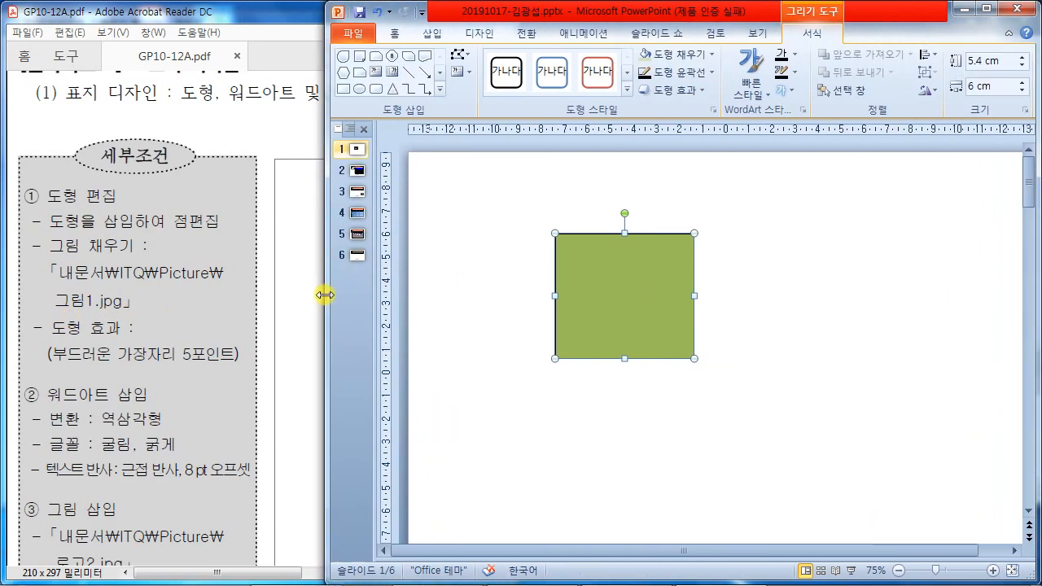
- Fill the square with the keyboard photo 그림1.jpg
click(689, 54)
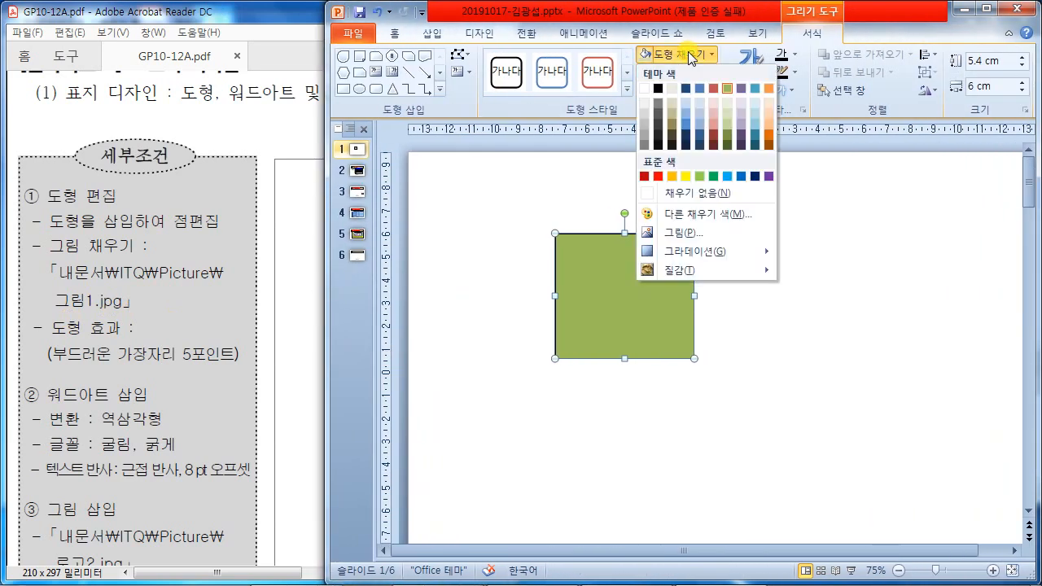
click(716, 234)
click(498, 134)
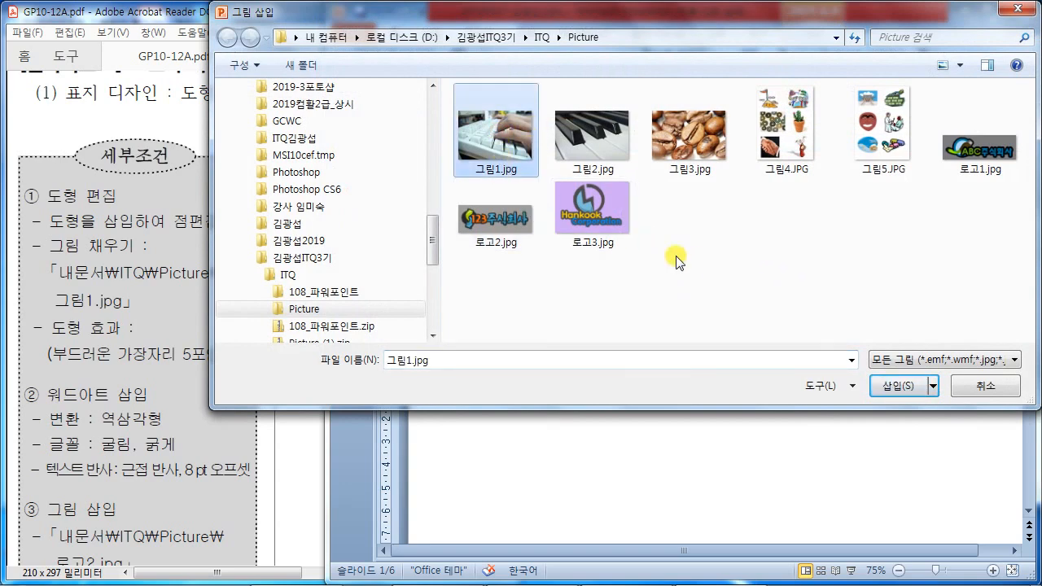
click(904, 386)
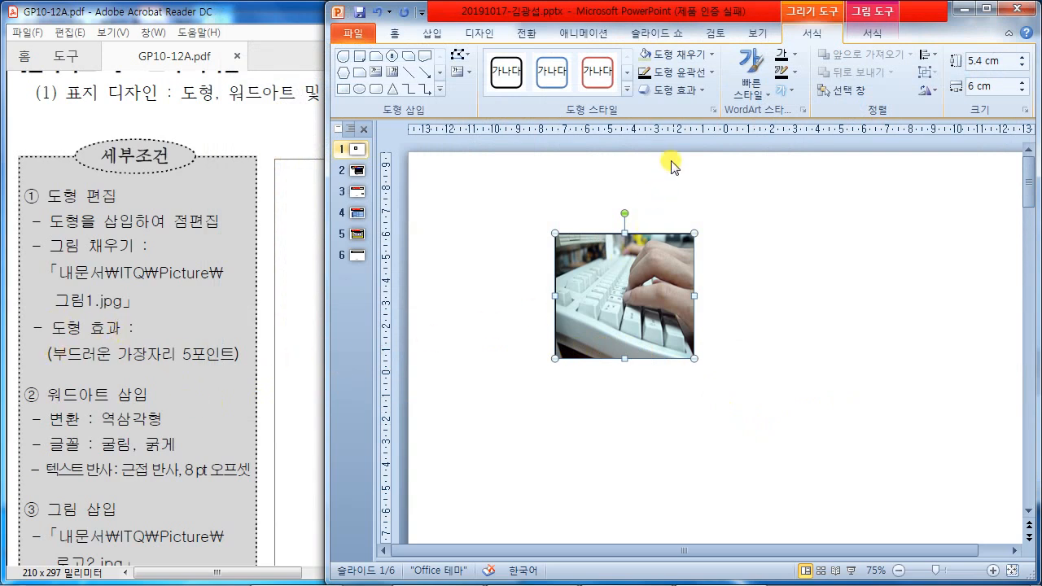
click(689, 95)
- Give the keyboard photo a 5 point soft edge and resize the reference PDF window
click(734, 263)
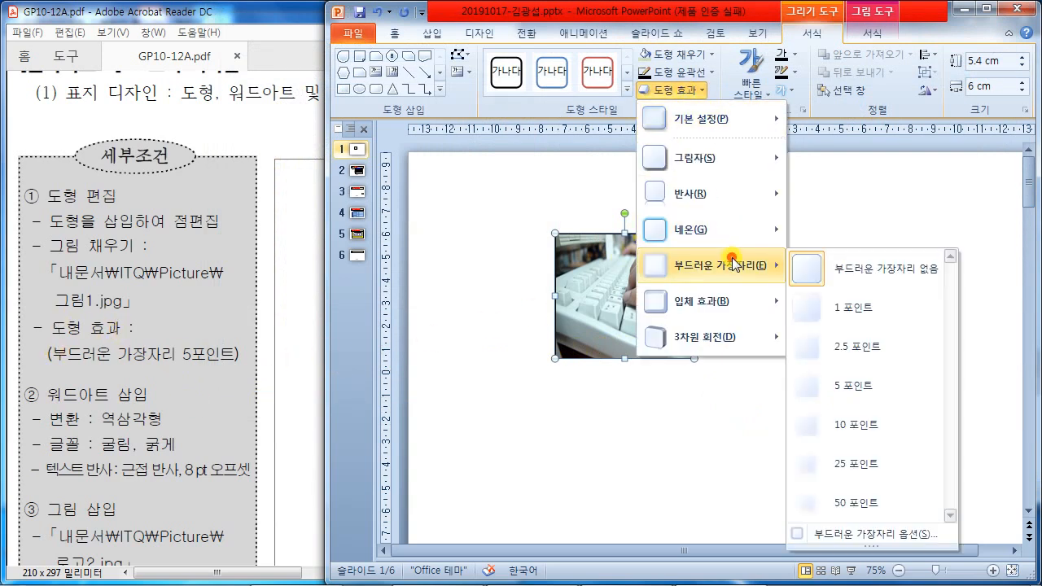
click(865, 389)
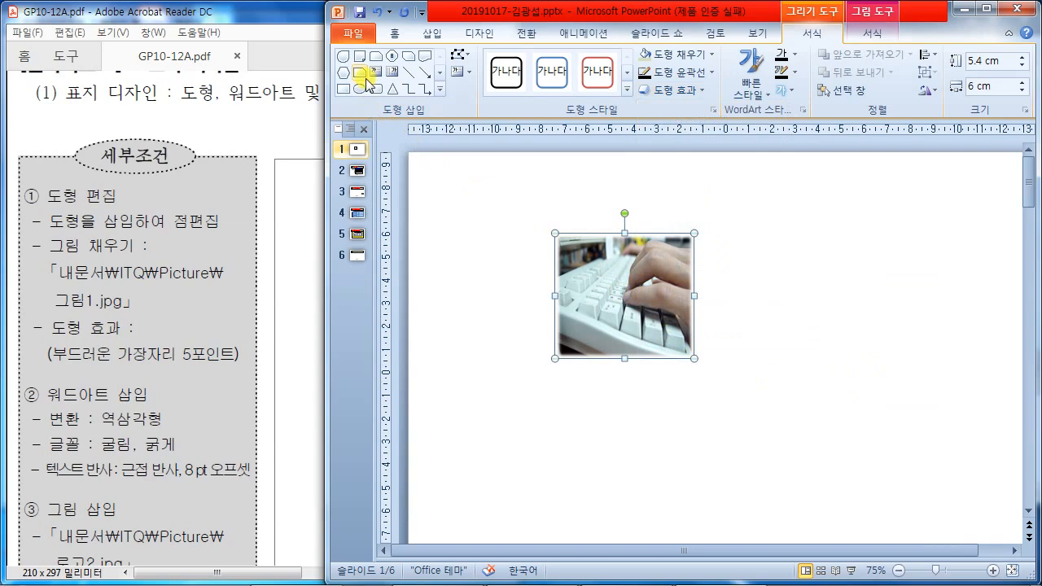
click(274, 230)
drag(268, 572, 368, 573)
double_click(348, 583)
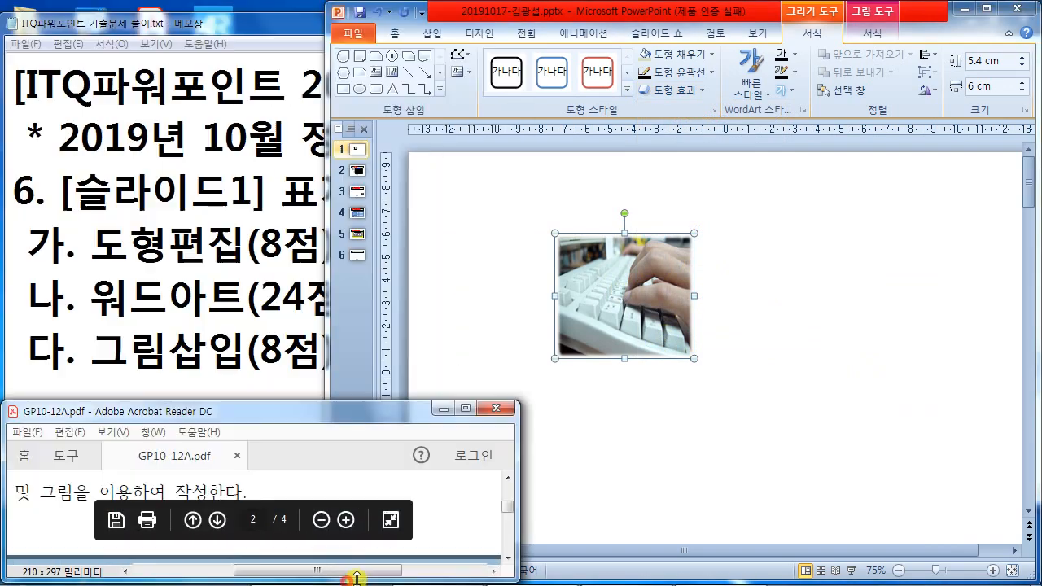
mouse_move(346, 583)
click(525, 567)
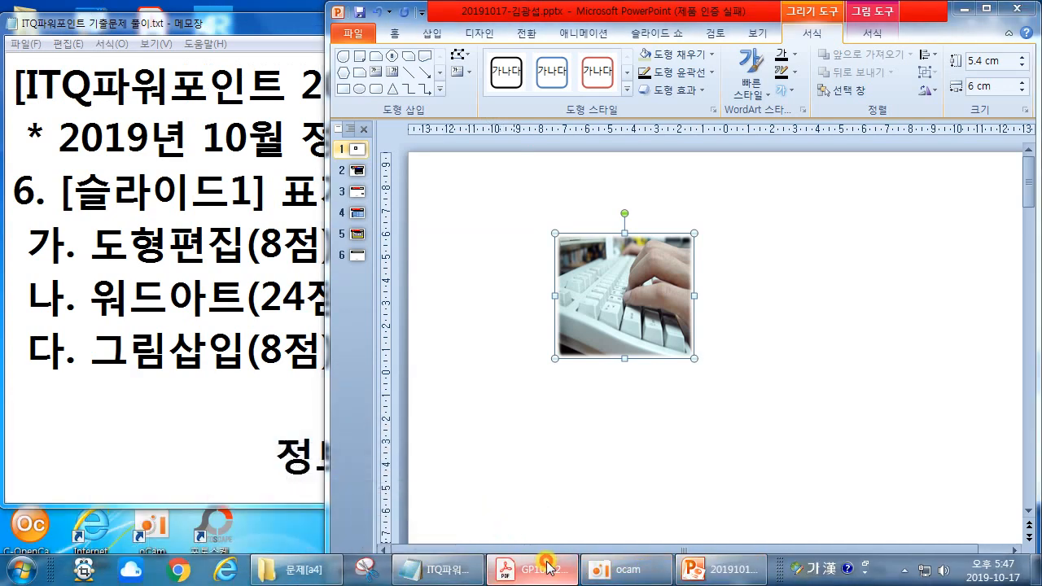
click(545, 567)
drag(321, 412, 307, 20)
drag(258, 182, 244, 565)
click(314, 134)
- Tilt the keyboard photo slightly clockwise to match the reference
click(750, 514)
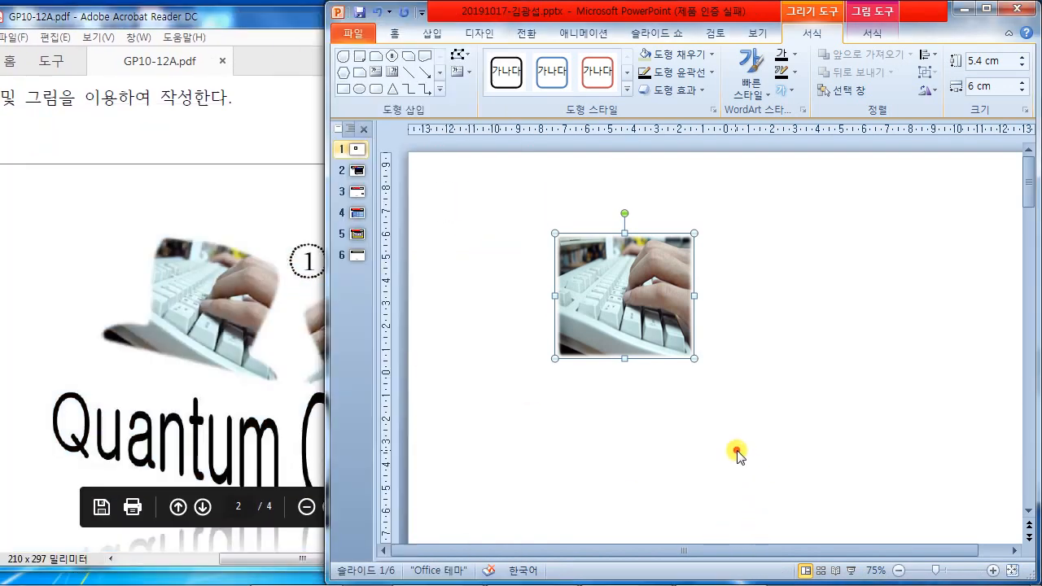
click(784, 407)
click(647, 322)
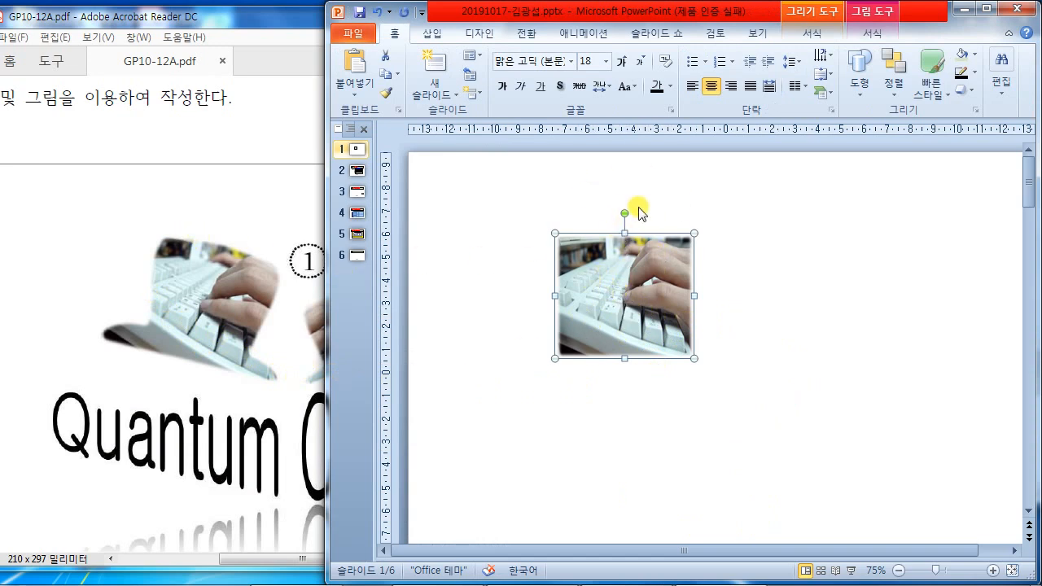
mouse_move(625, 214)
mouse_down()
mouse_move(653, 214)
mouse_move(641, 217)
mouse_up()
click(797, 280)
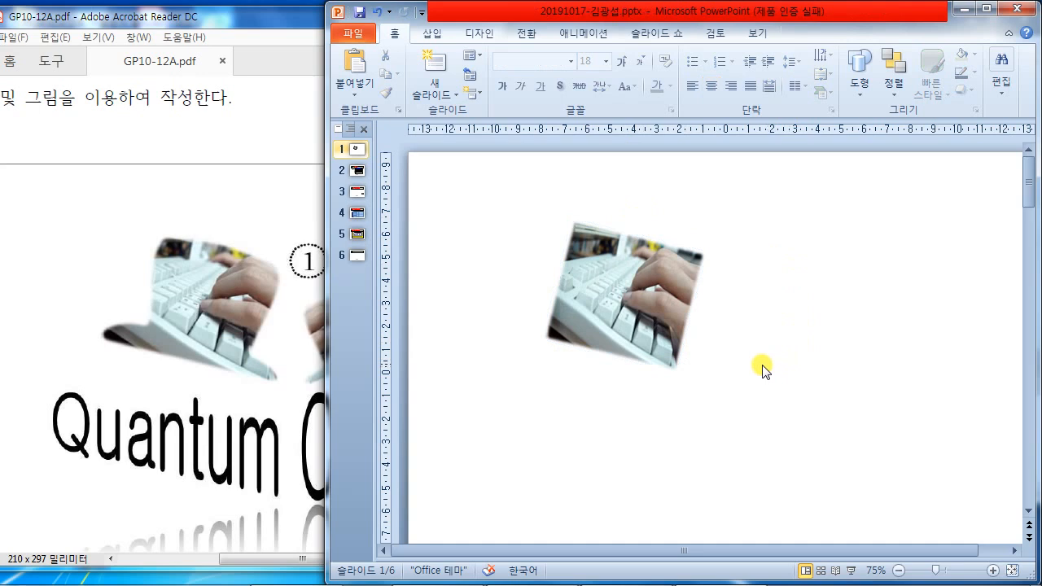
click(615, 301)
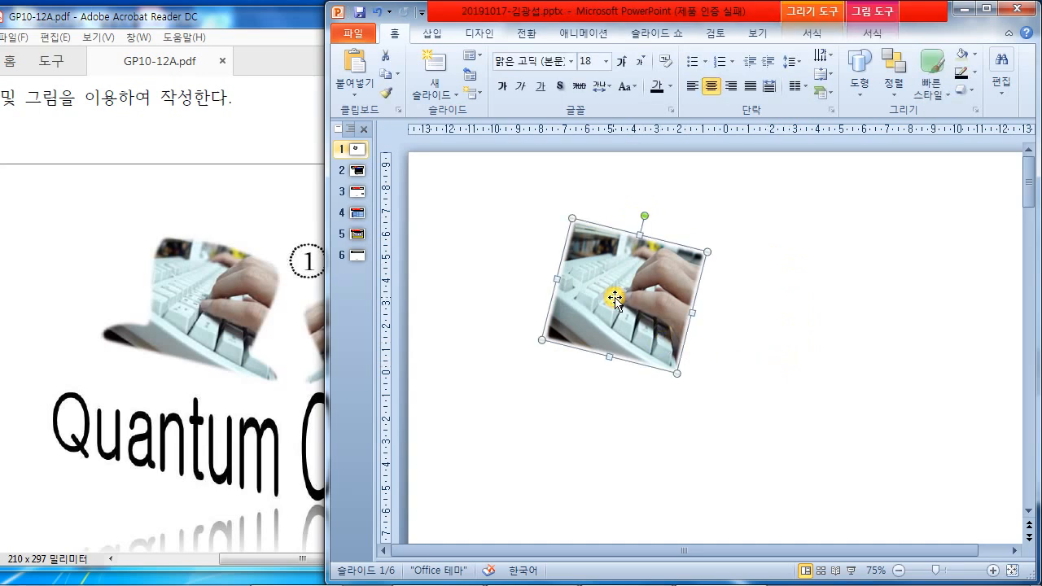
double_click(614, 297)
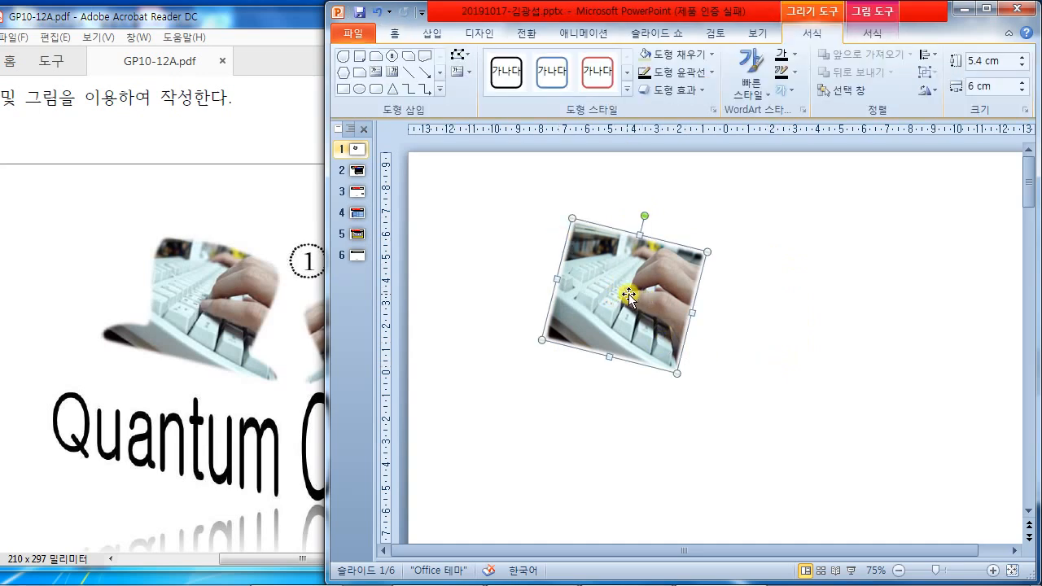
- Enter Edit Points on the photo shape and add a point on its left edge
click(466, 57)
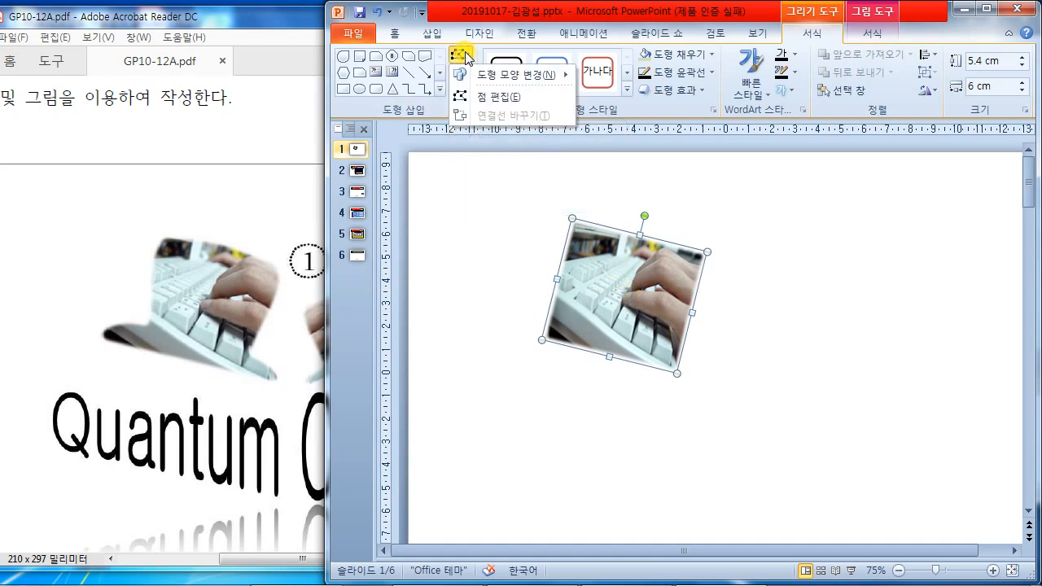
click(498, 98)
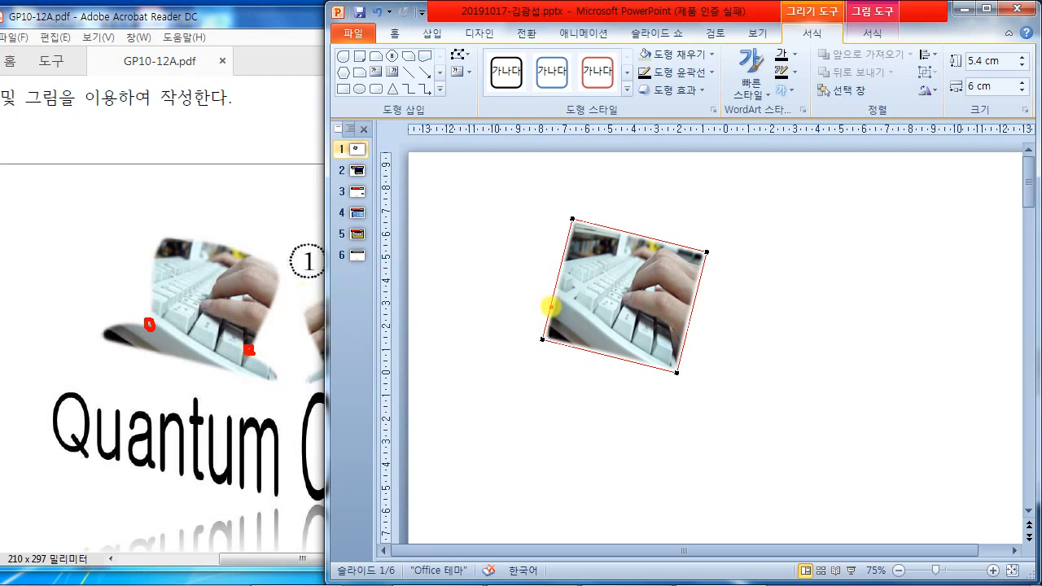
click(548, 308)
click(551, 304)
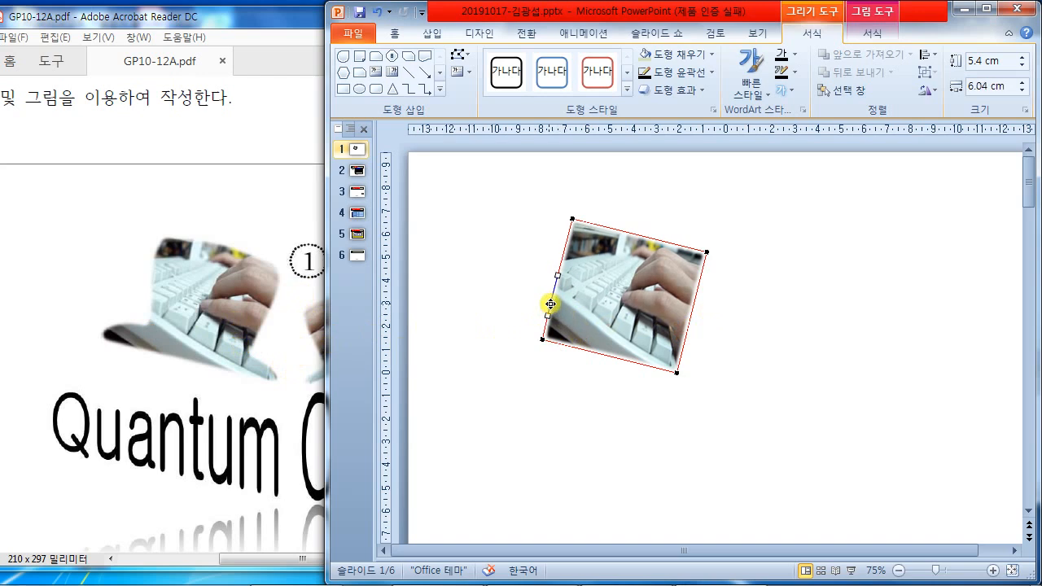
right_click(550, 305)
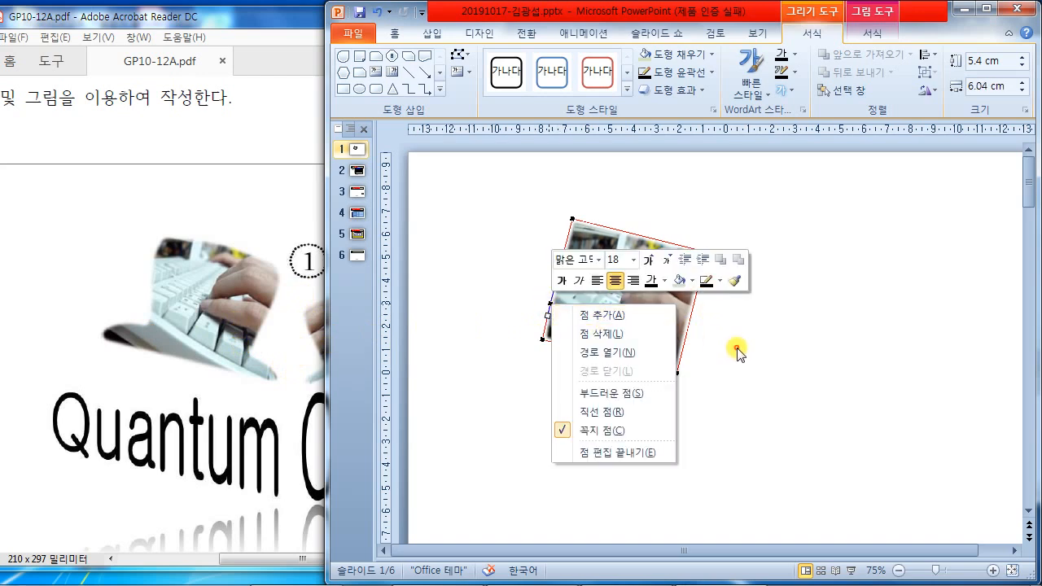
key(Escape)
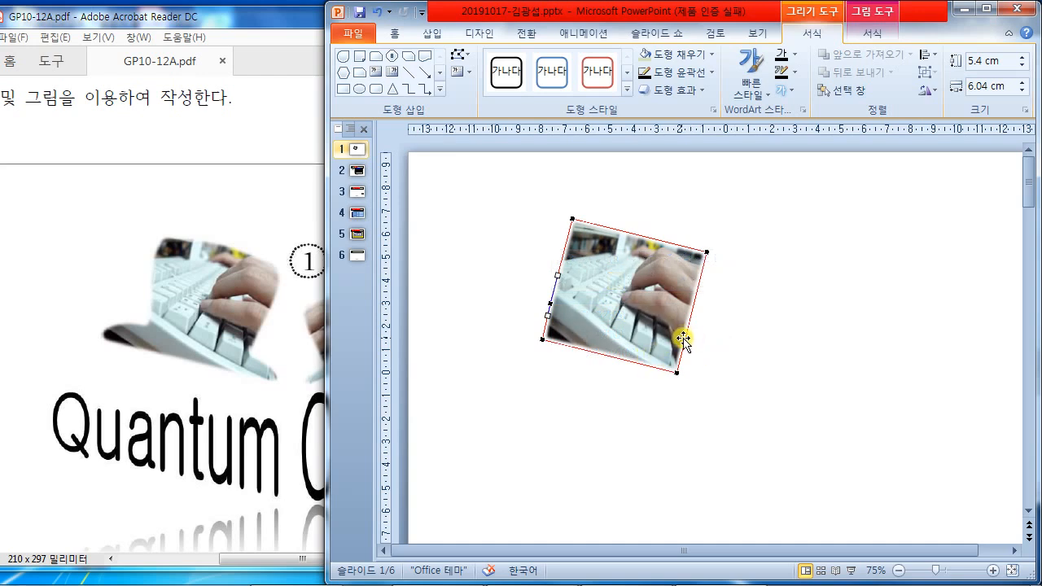
right_click(684, 338)
click(784, 363)
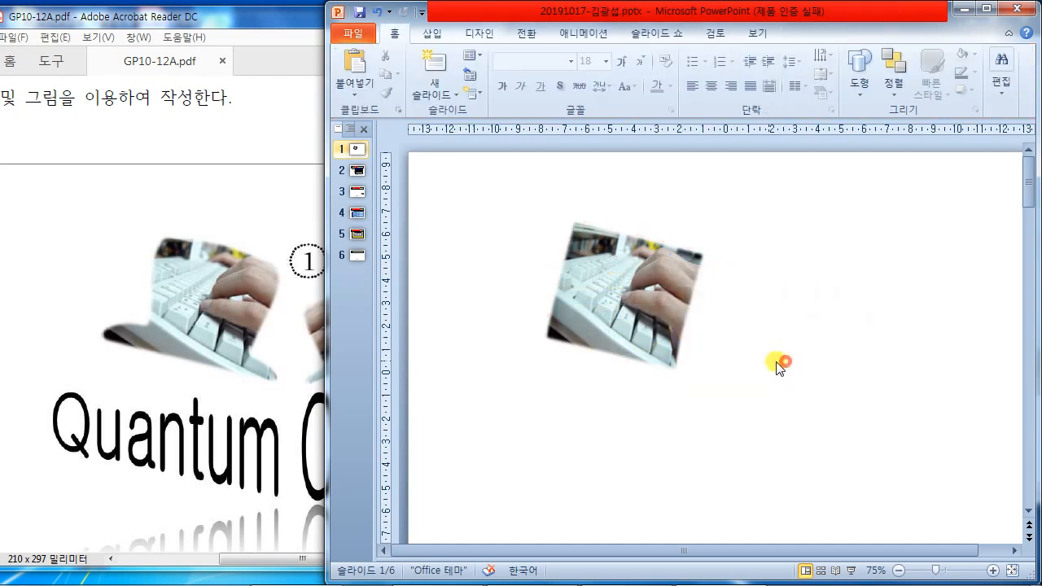
- Flare the bottom corners outward and curve the shape's lower edges
click(640, 318)
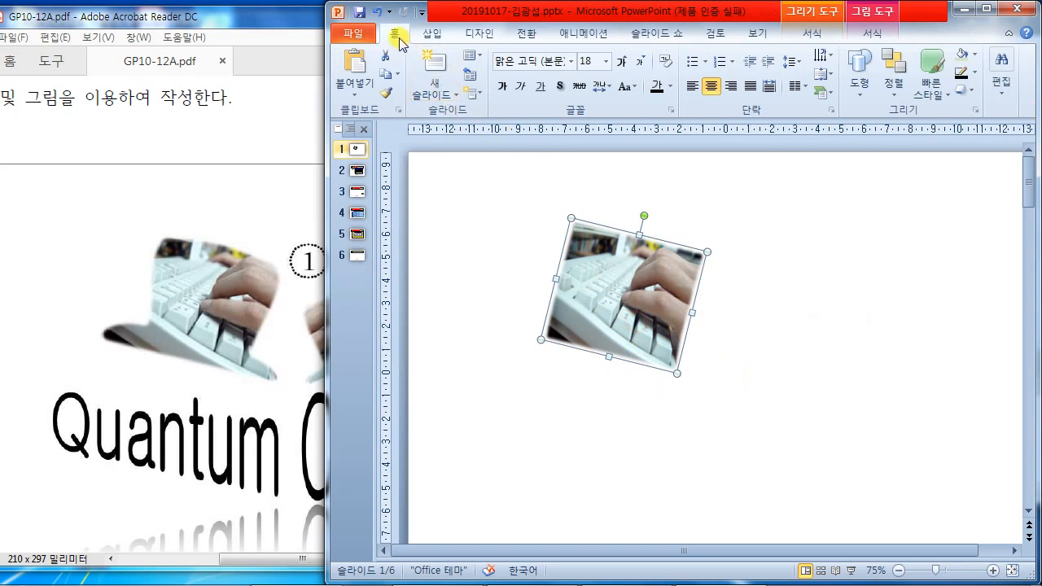
double_click(611, 284)
click(460, 53)
click(494, 96)
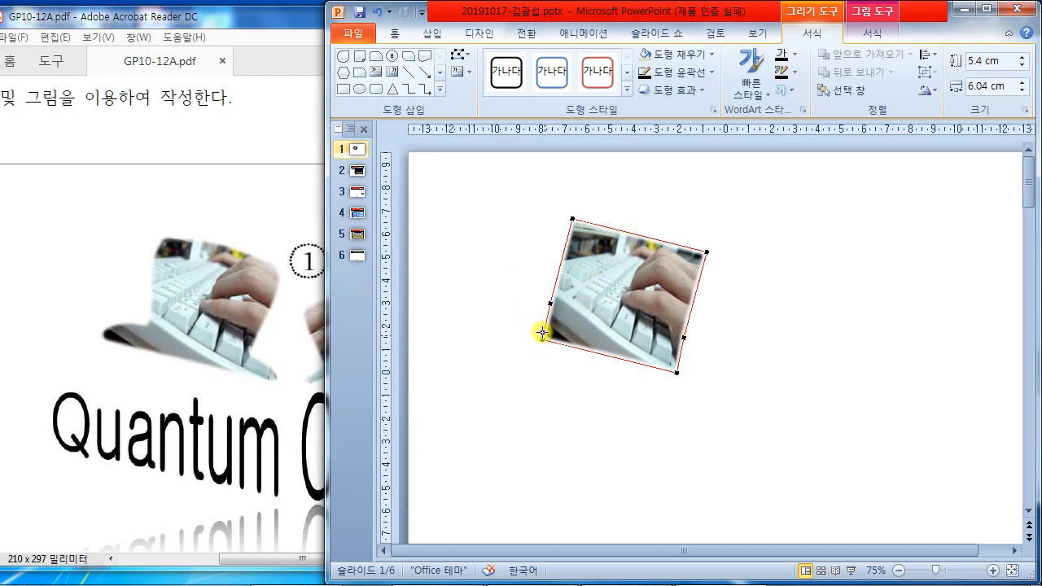
drag(542, 338, 508, 328)
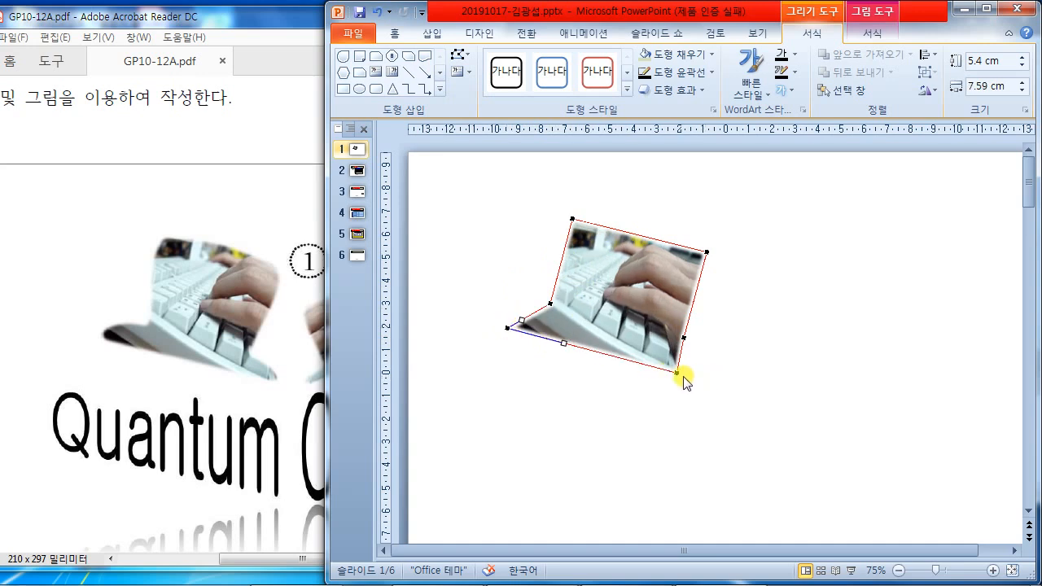
drag(678, 373, 706, 381)
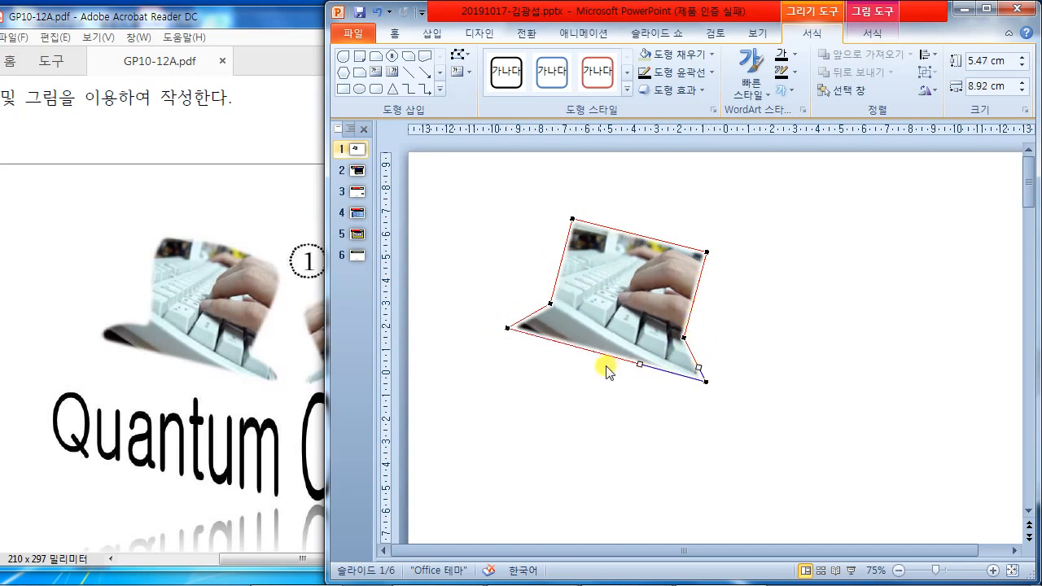
drag(550, 304, 561, 309)
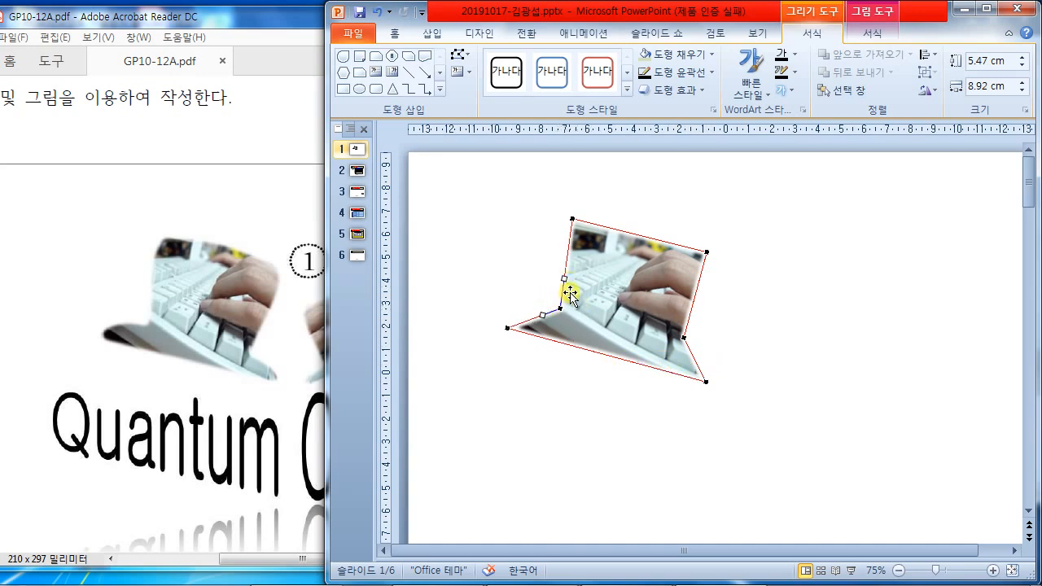
mouse_move(530, 328)
mouse_down()
mouse_move(505, 329)
mouse_move(516, 316)
mouse_up()
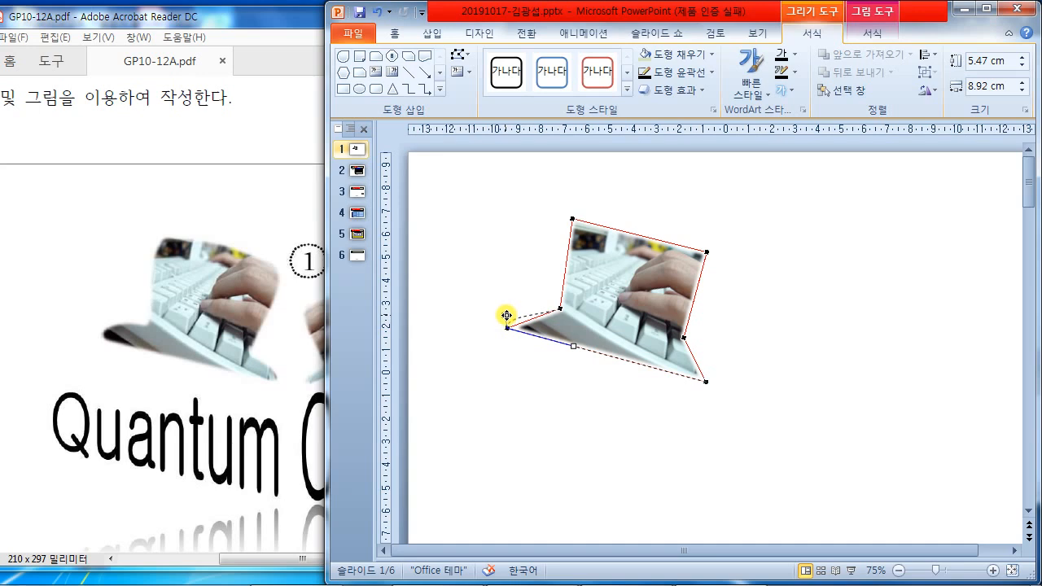
drag(507, 313, 505, 310)
drag(706, 380, 678, 344)
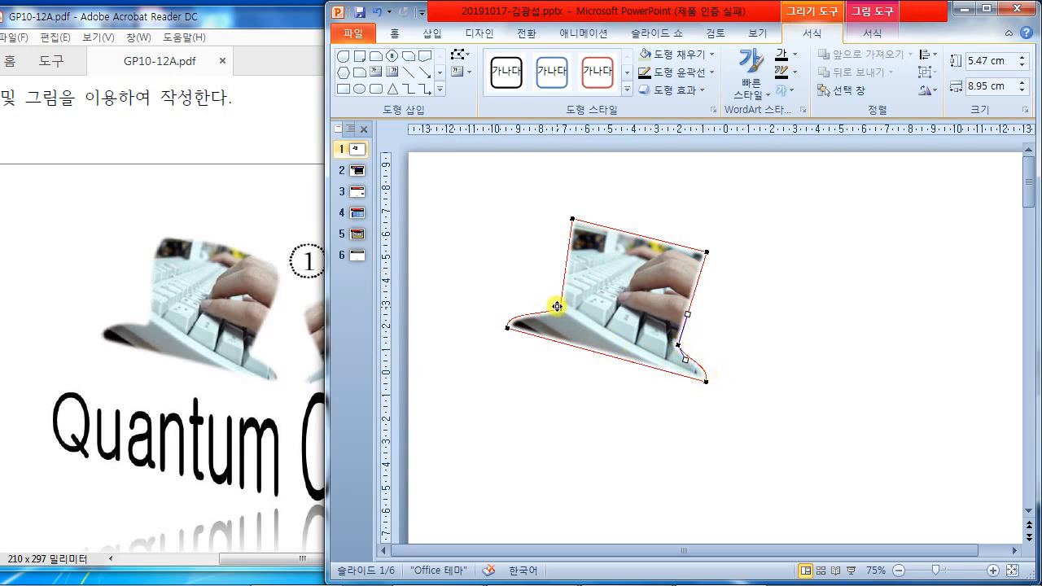
drag(560, 308, 557, 314)
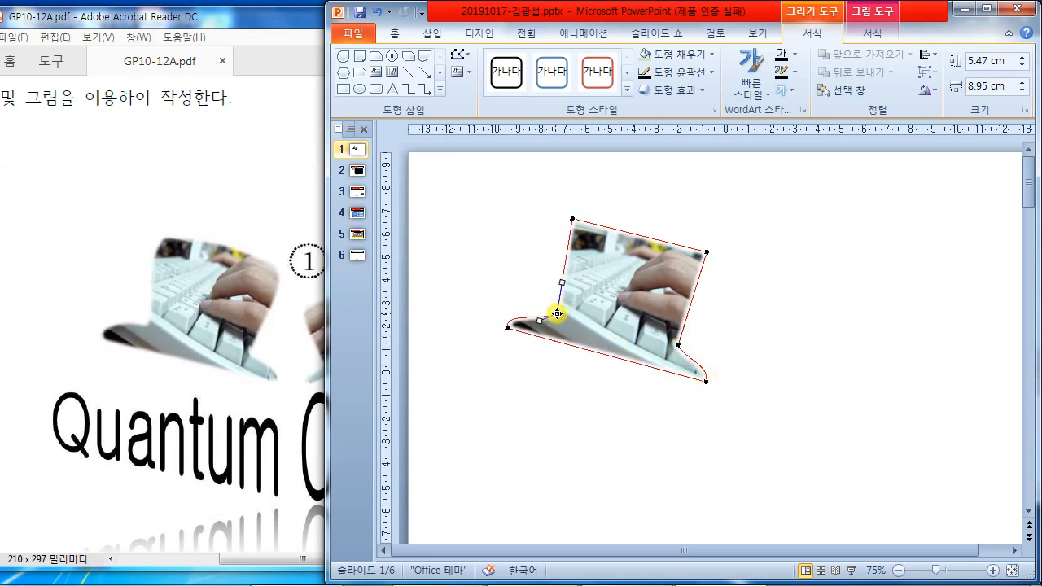
- Curve the top, right and lower-right edges to complete the flowing outline
click(573, 220)
drag(616, 225, 620, 215)
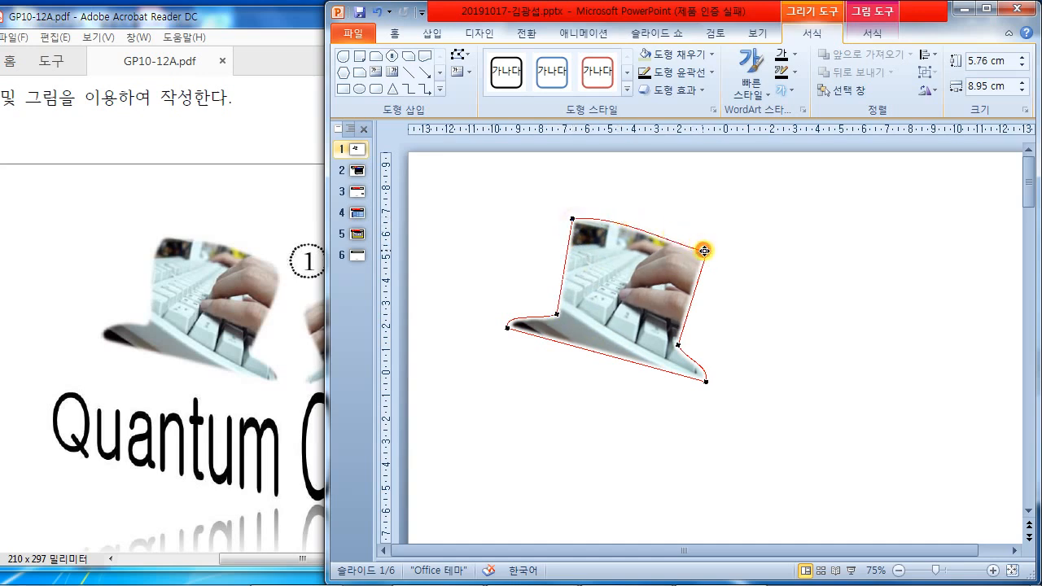
click(708, 252)
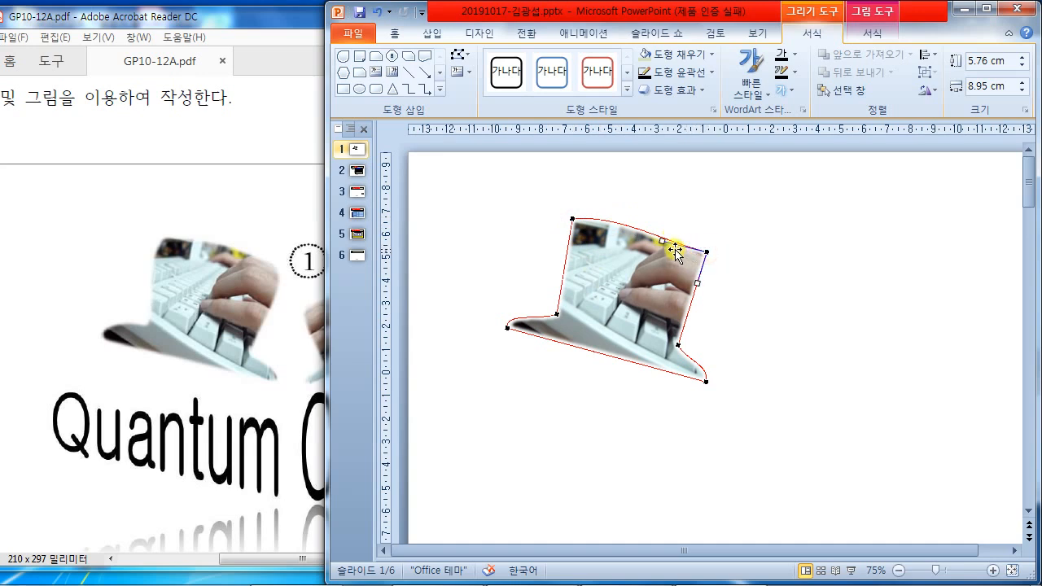
drag(661, 241, 672, 233)
drag(696, 283, 691, 302)
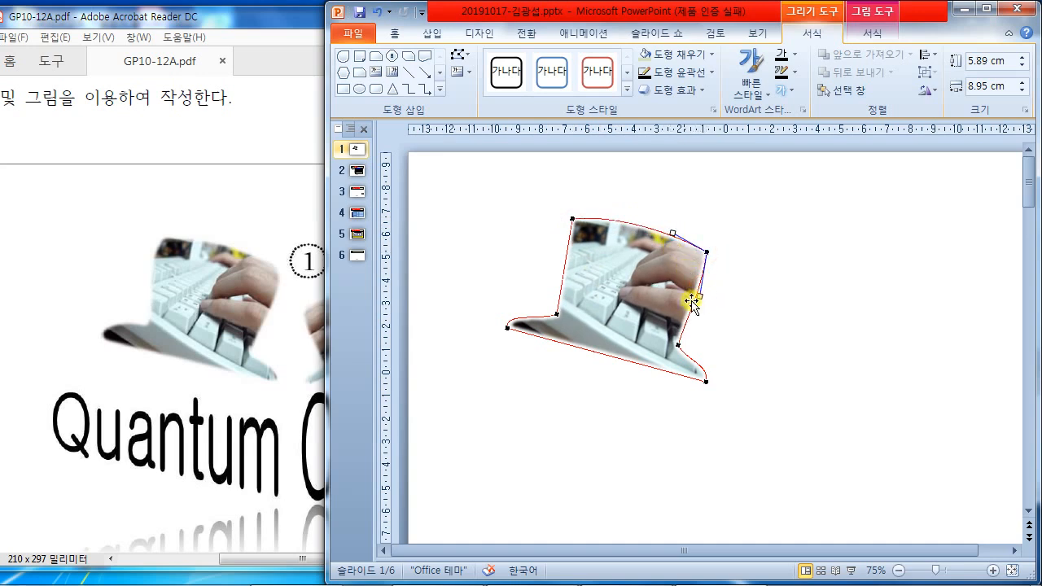
click(573, 218)
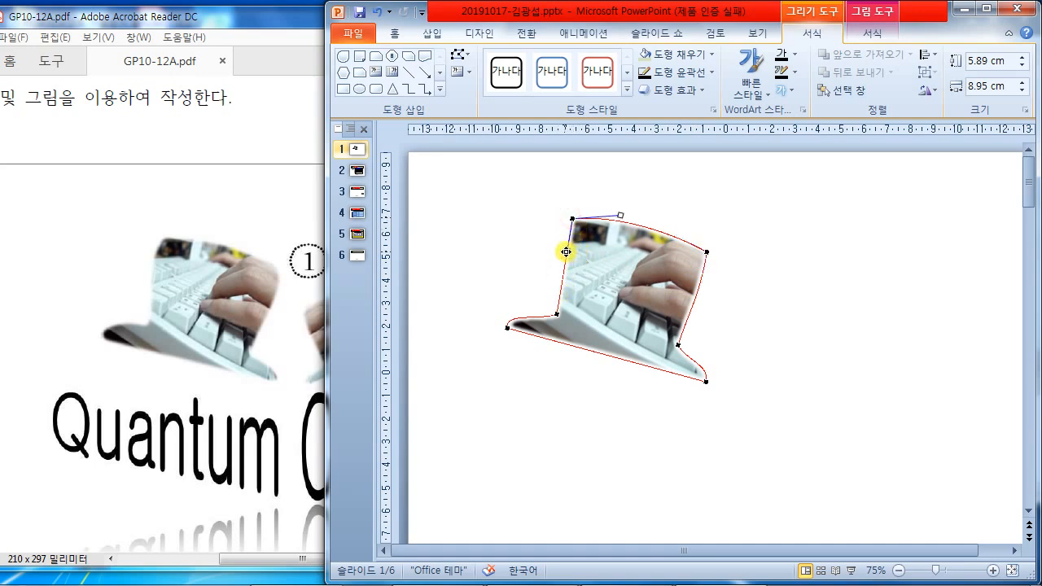
click(559, 253)
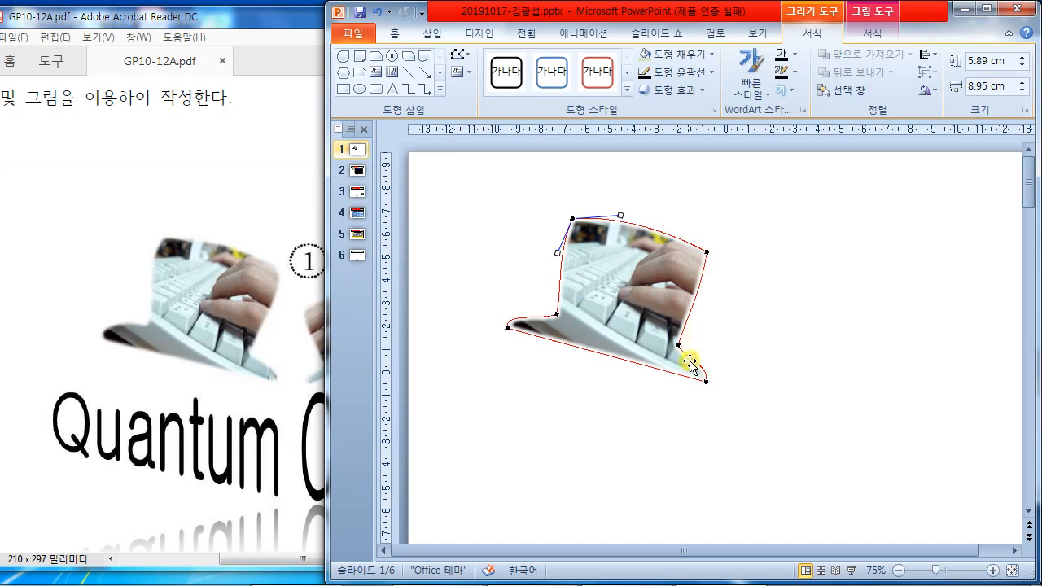
drag(678, 346, 672, 340)
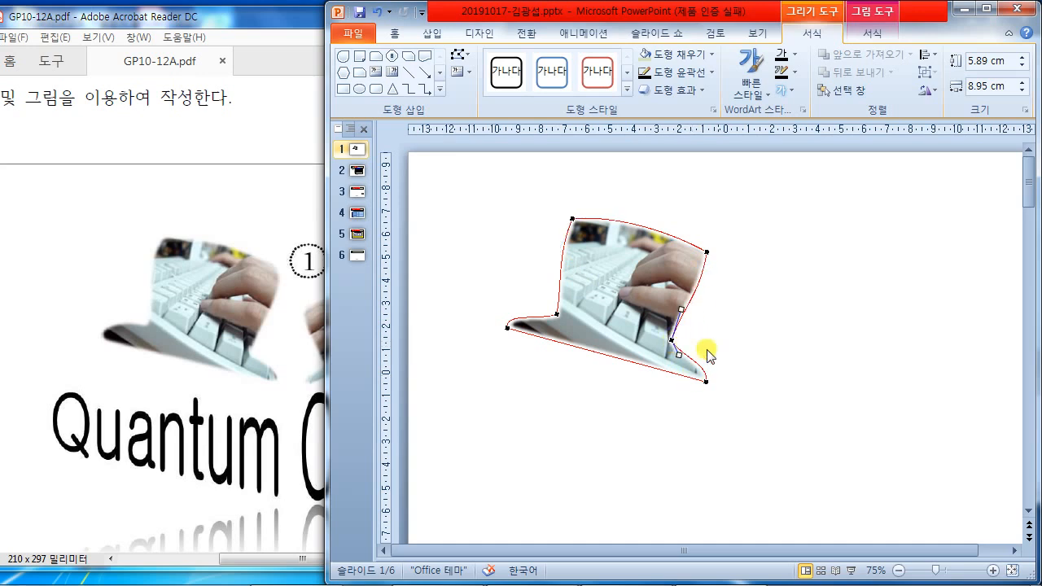
click(770, 328)
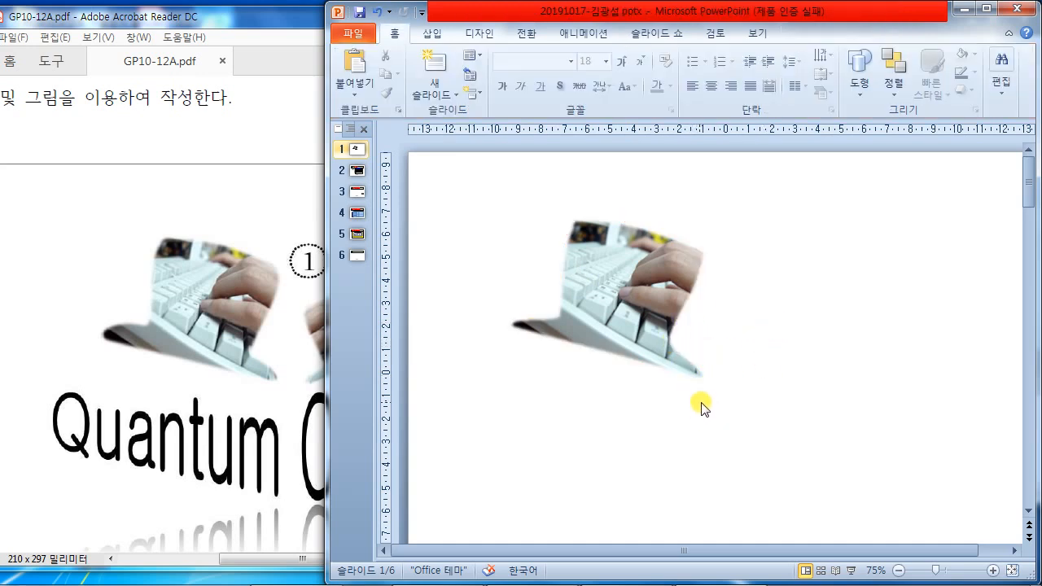
- Duplicate the keyboard-photo shape to its right and flip the copy horizontally
click(686, 331)
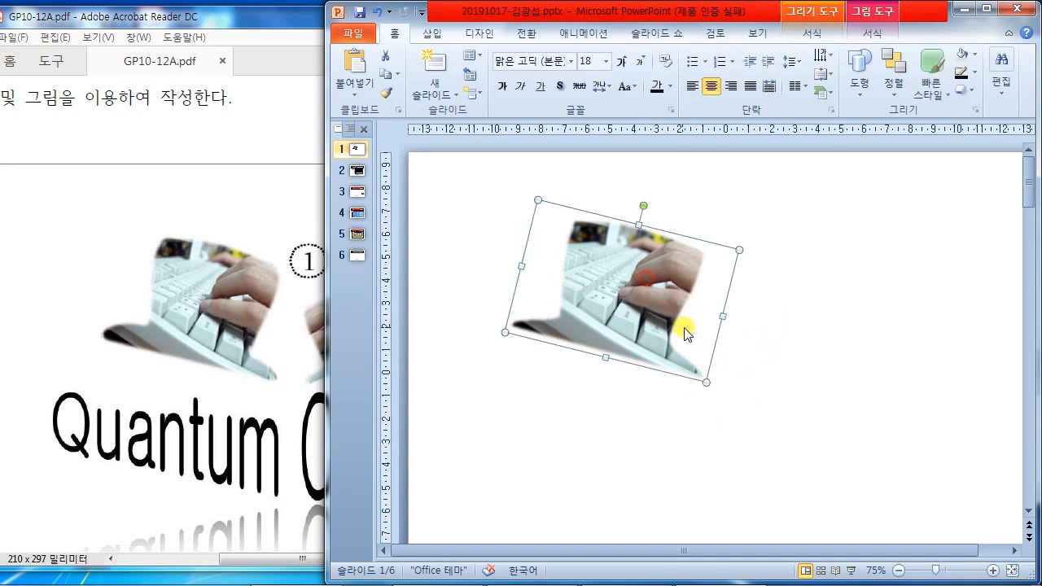
drag(676, 323, 821, 311)
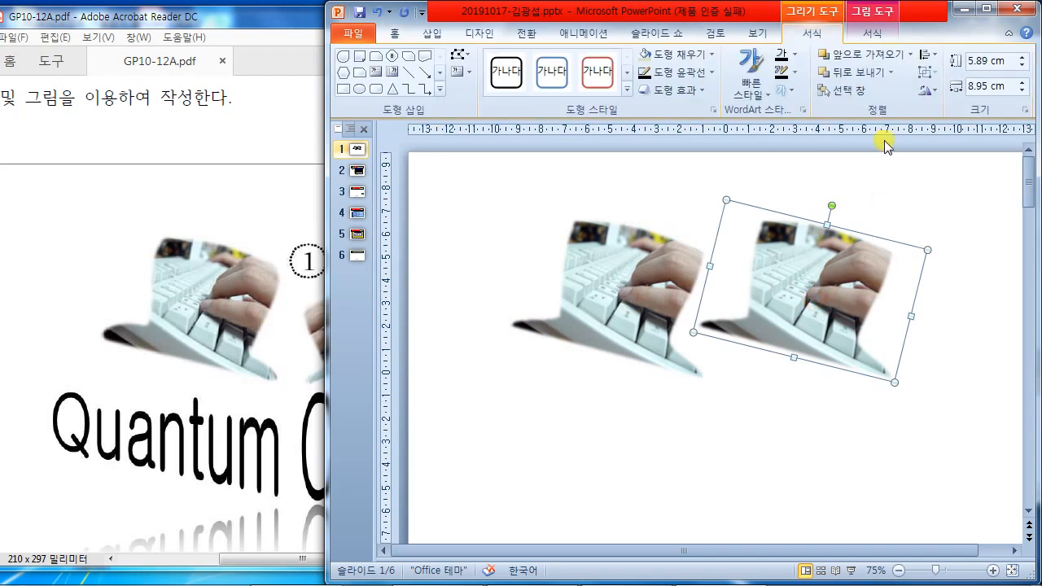
click(936, 92)
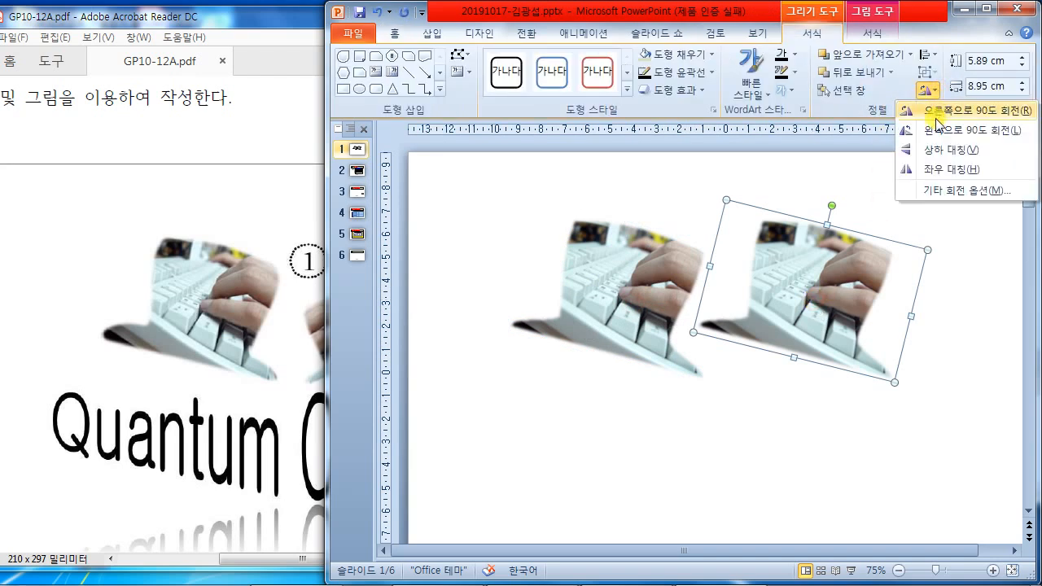
click(932, 167)
- Shrink the flipped copy to roughly half size and position it beside the original
drag(257, 559, 286, 559)
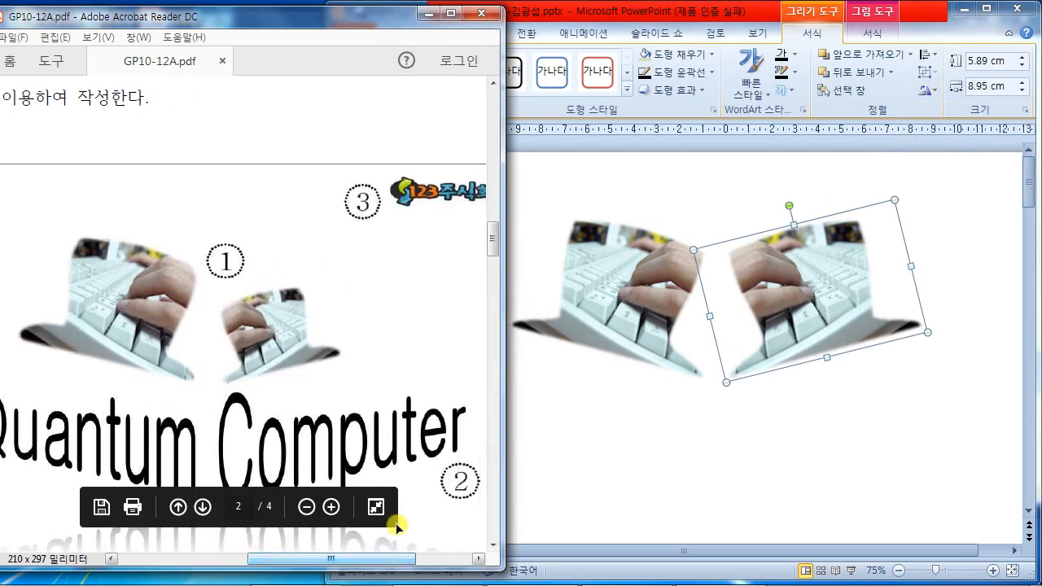
click(926, 334)
drag(927, 332, 827, 323)
click(830, 389)
click(810, 329)
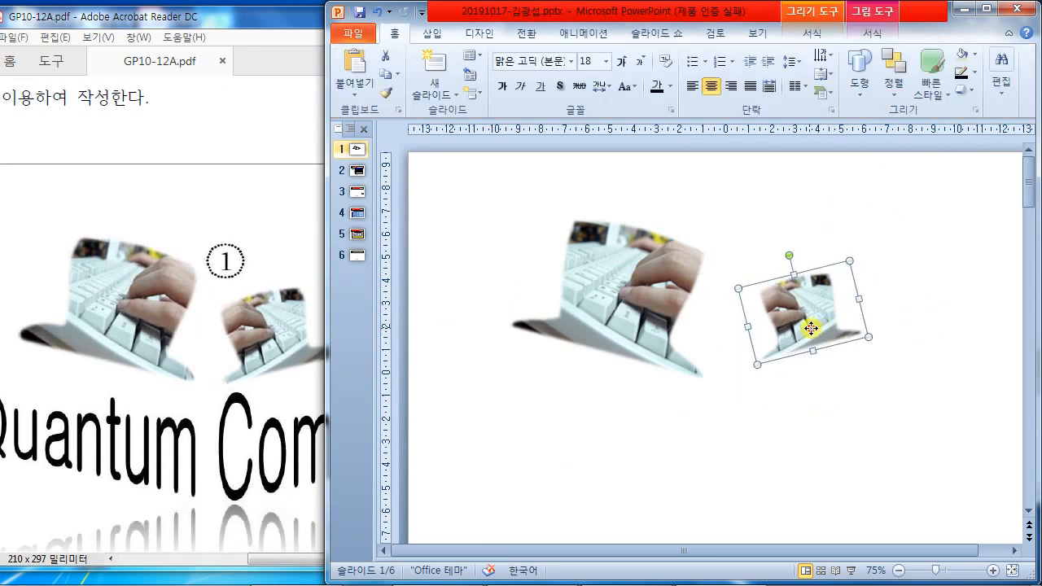
drag(870, 336, 887, 346)
drag(854, 333, 796, 337)
click(855, 411)
click(844, 413)
click(749, 410)
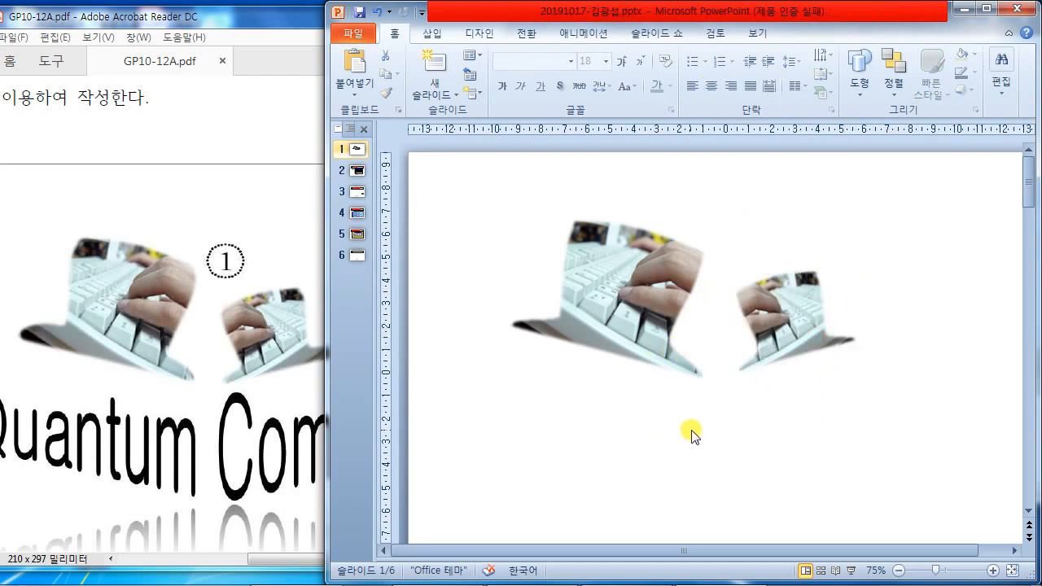
- Scroll the reference PDF and maximize its window for comparison
click(153, 146)
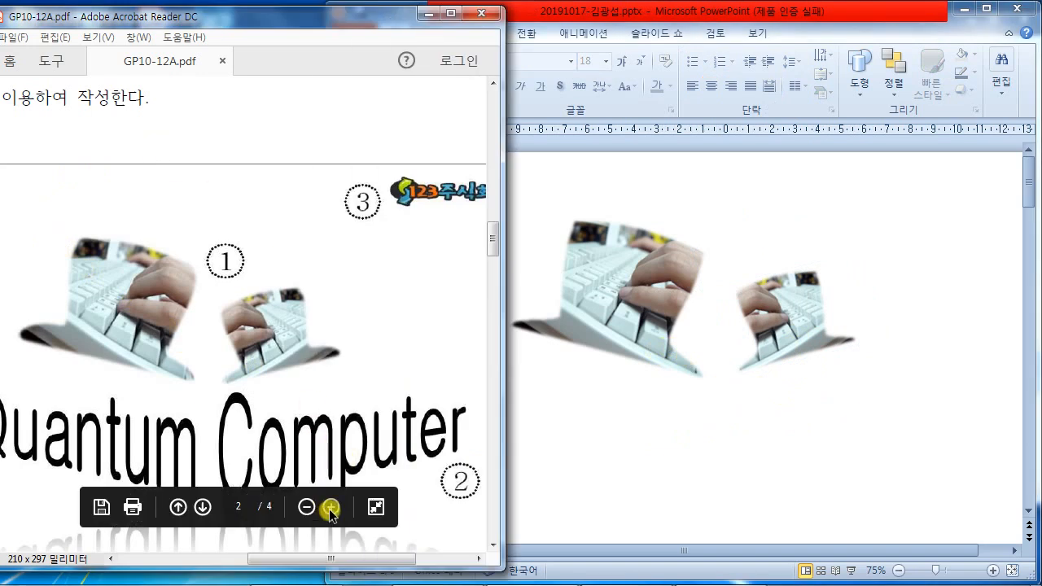
drag(323, 559, 179, 562)
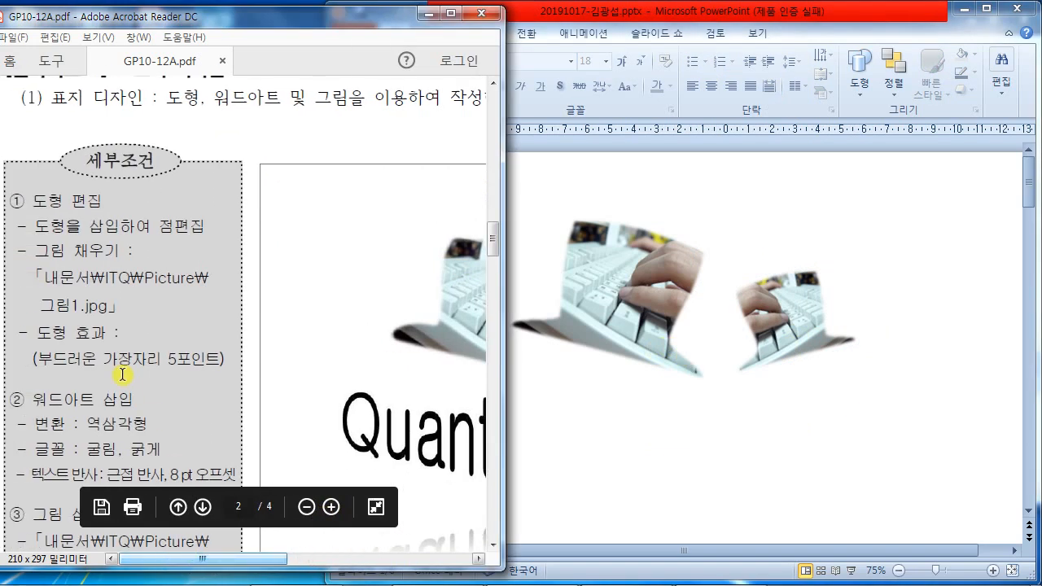
scroll(126, 409, down, 2)
scroll(126, 409, down, 1)
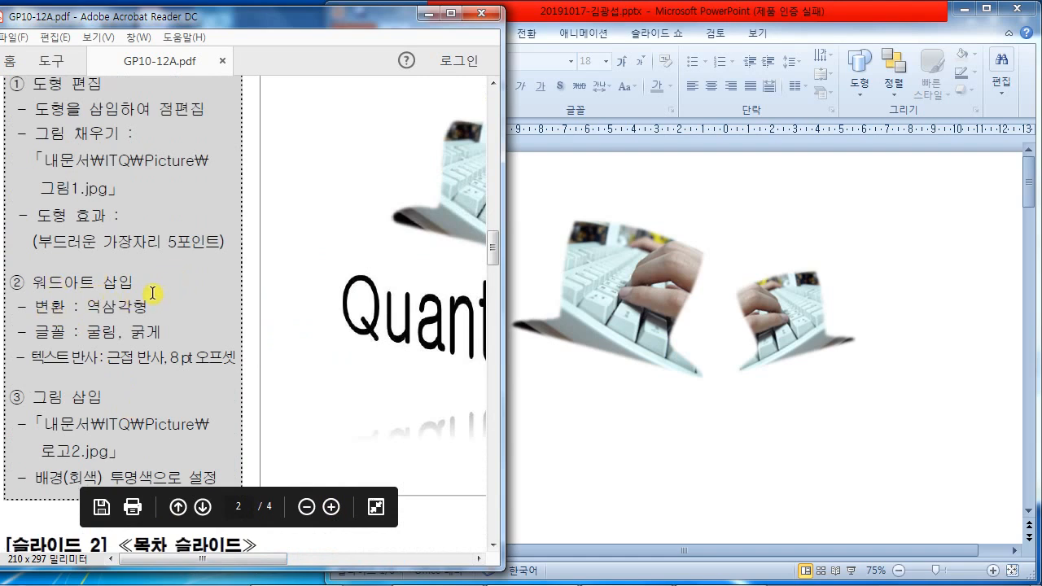
click(648, 440)
click(233, 384)
double_click(450, 16)
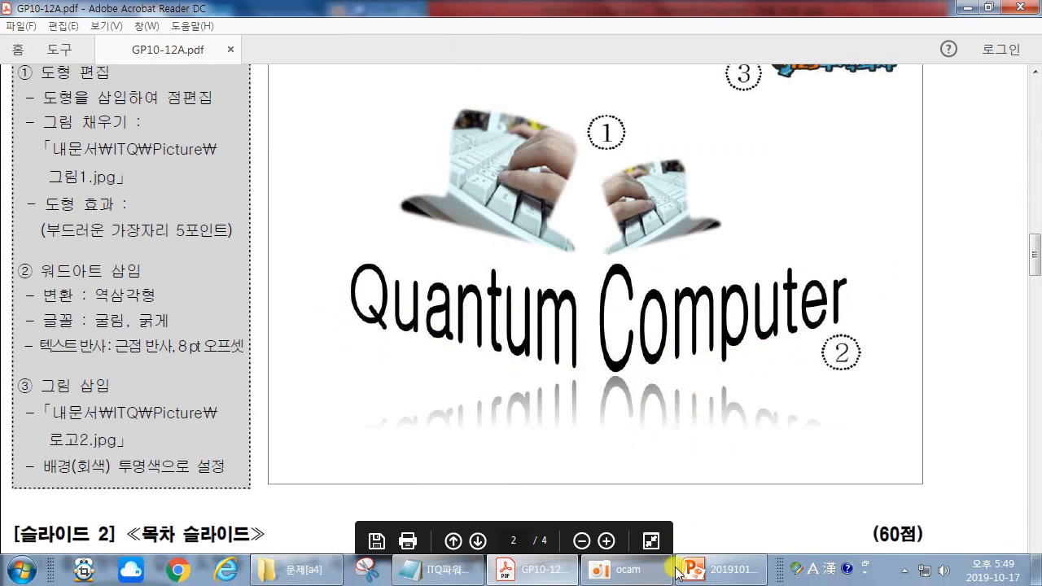
click(718, 576)
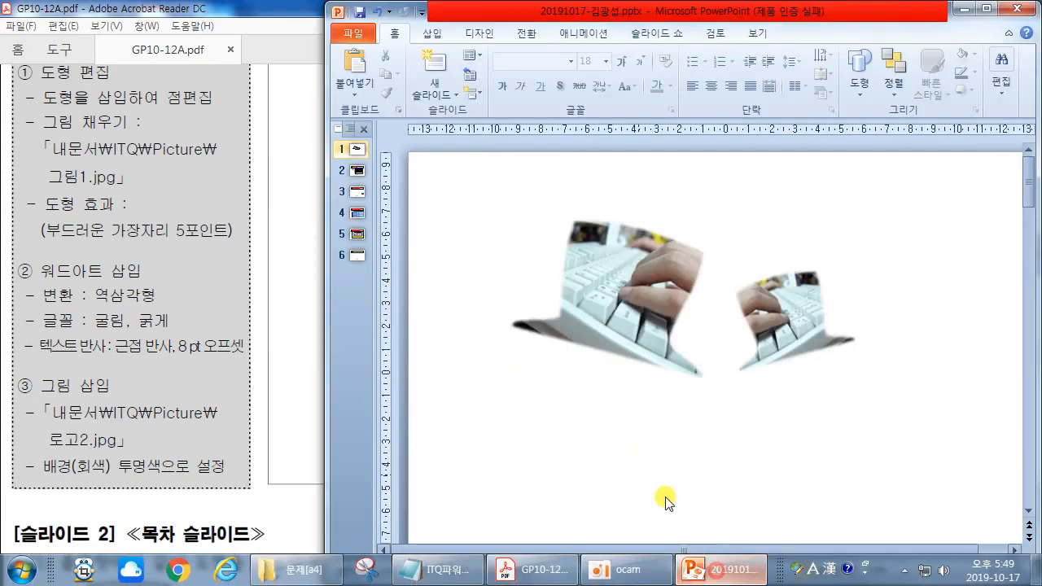
- Add a horizontal text box reading 'quantum Computer' below the pictures
click(431, 35)
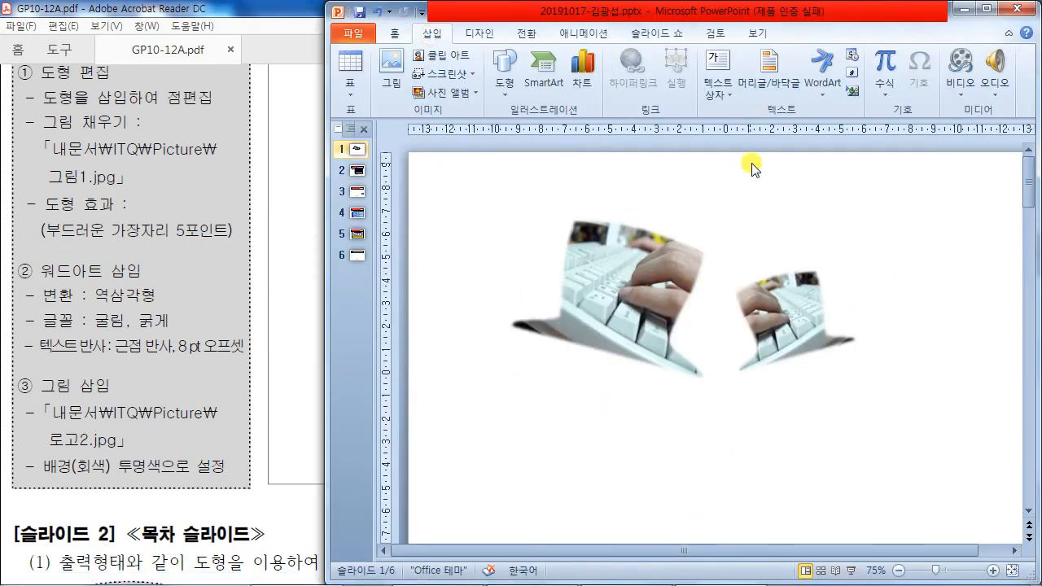
click(732, 109)
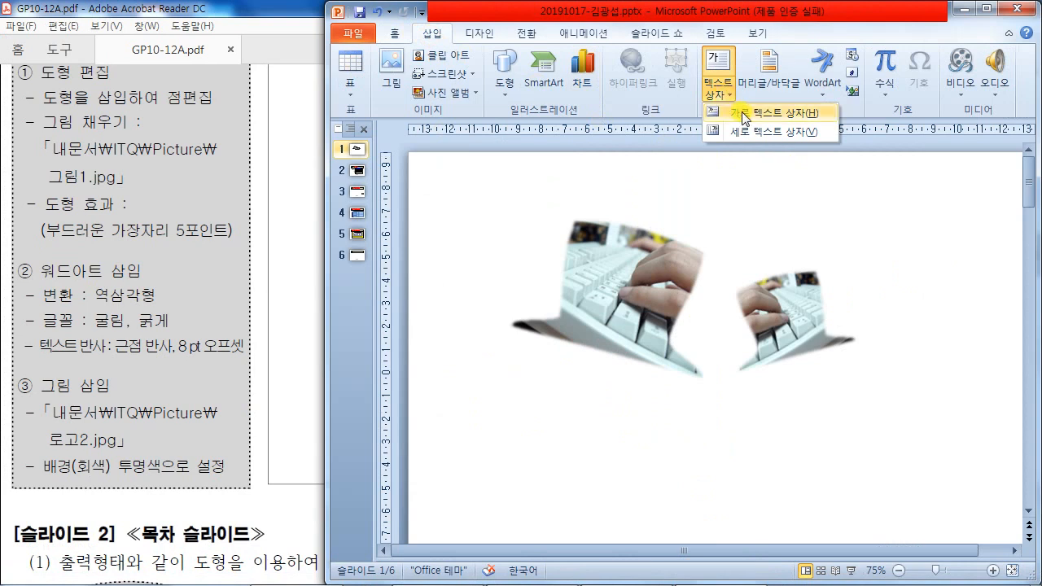
click(742, 112)
click(579, 446)
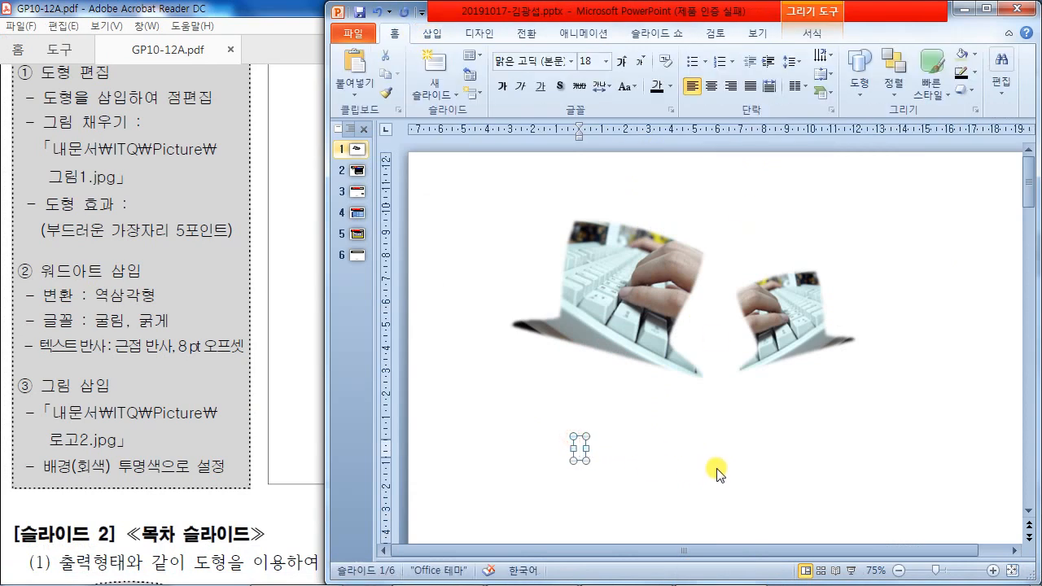
text(quantum Compu)
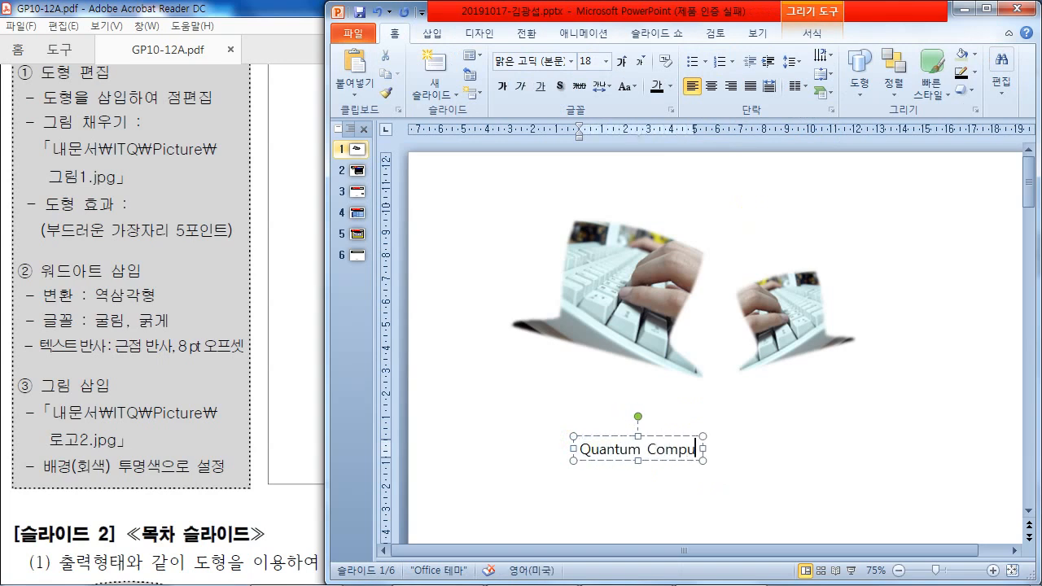
text(ter)
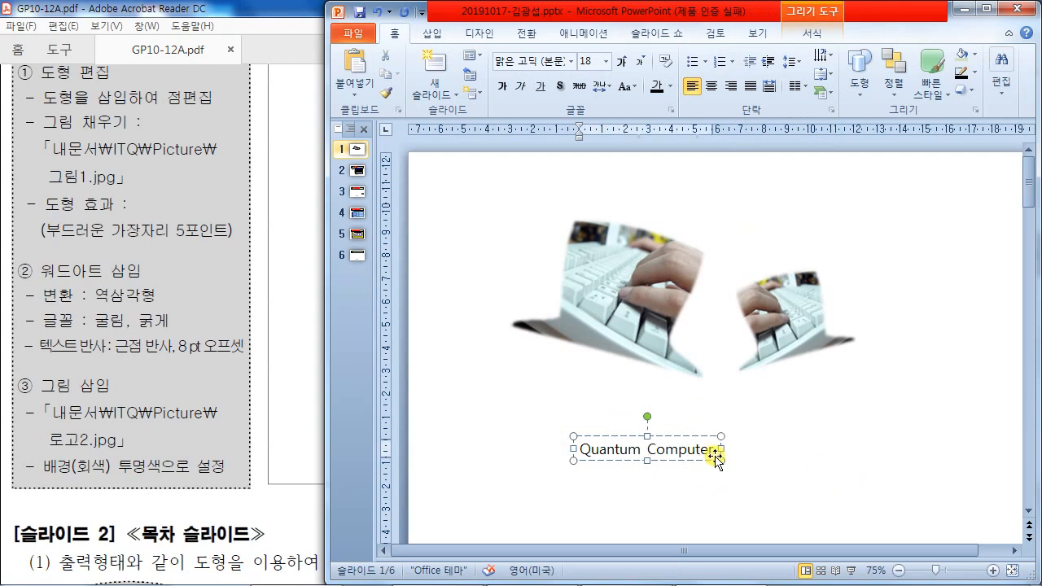
- Set the text to bold 굴림 font and maximize the PowerPoint window
click(688, 436)
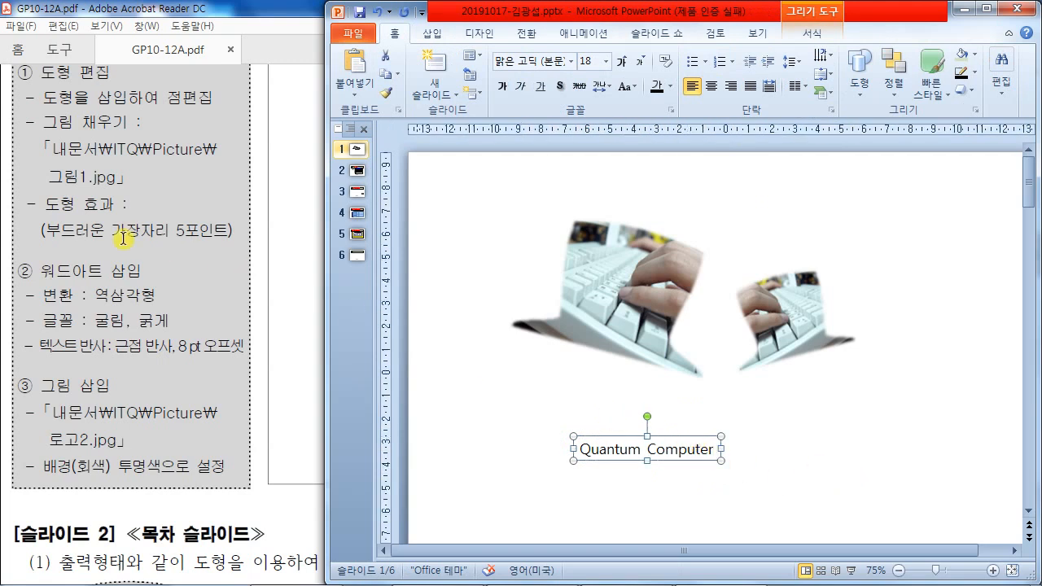
click(505, 66)
text(rnffla)
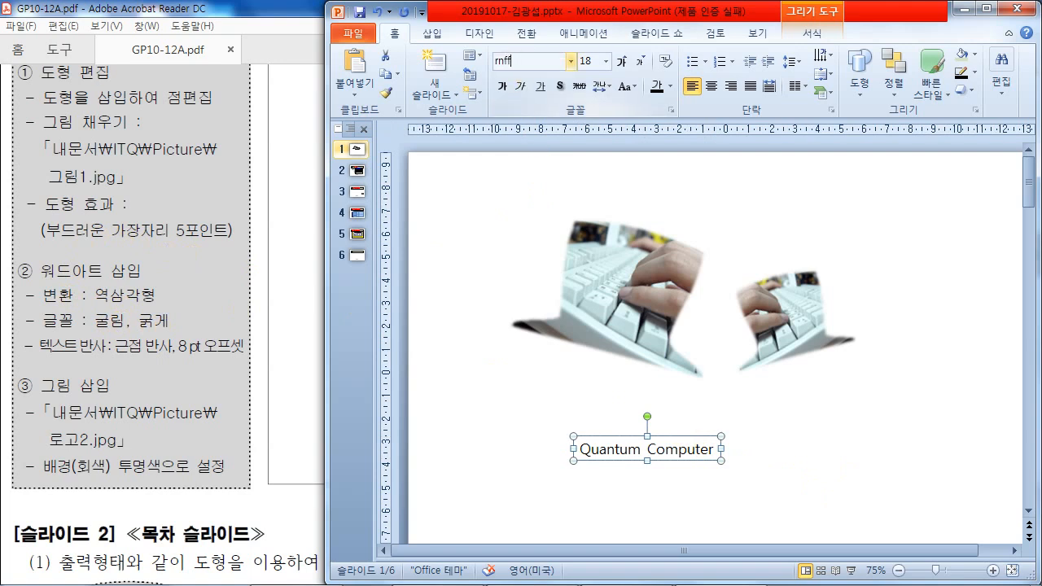
key(Return)
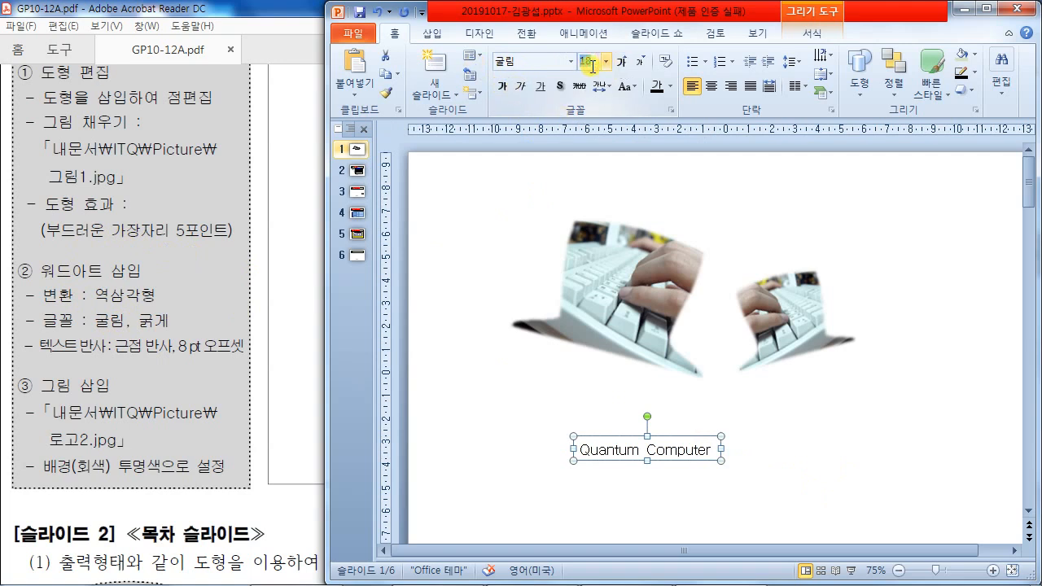
click(501, 86)
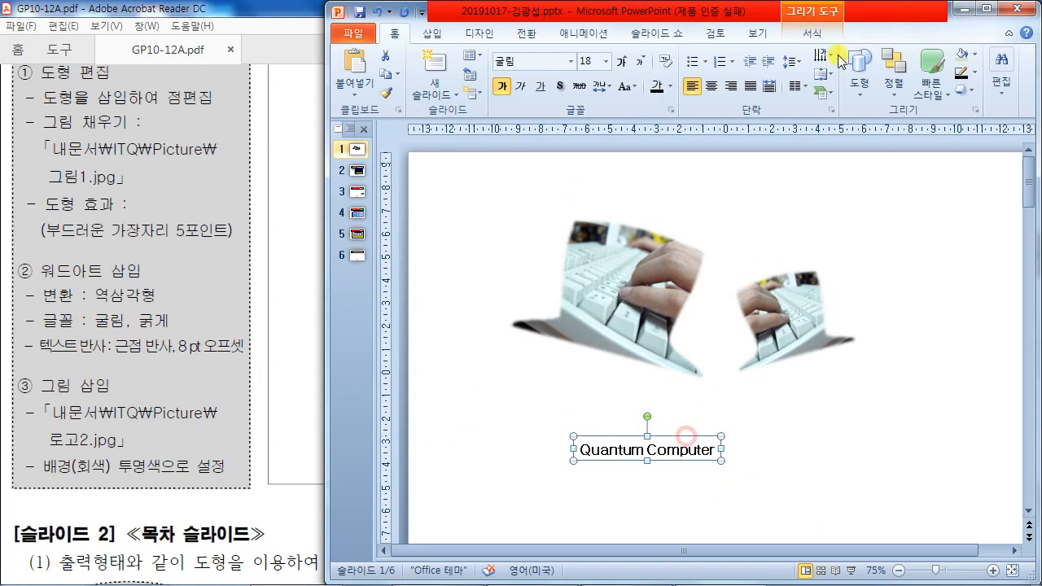
click(814, 36)
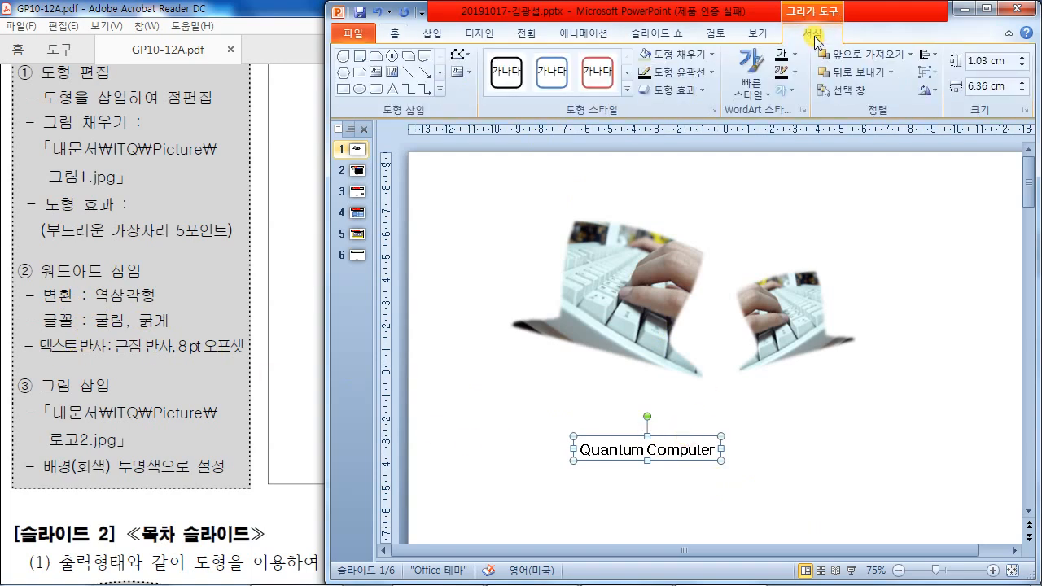
click(987, 9)
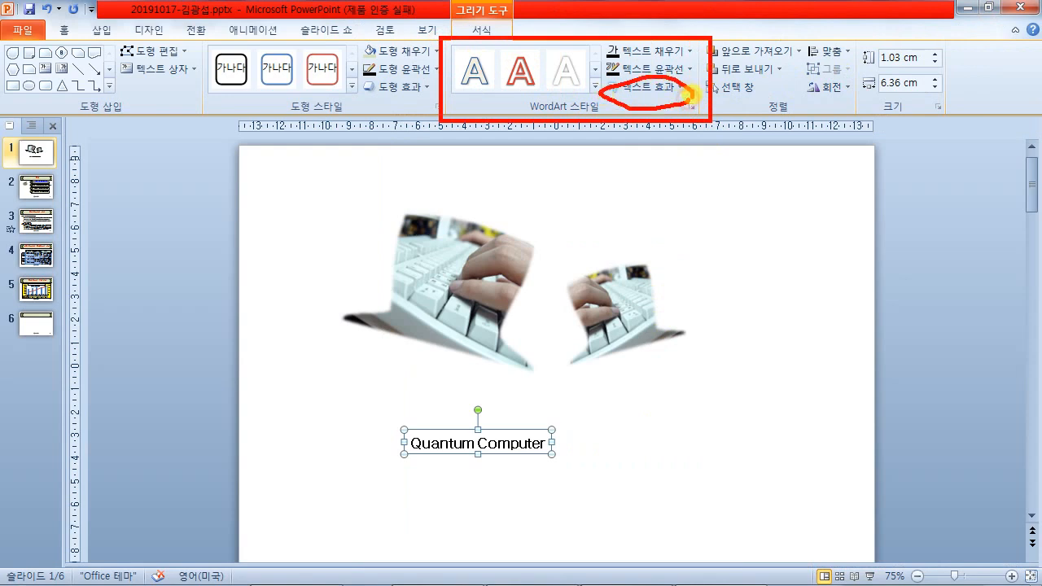
- Warp the Quantum Computer text with the Inverted Triangle transform
click(677, 87)
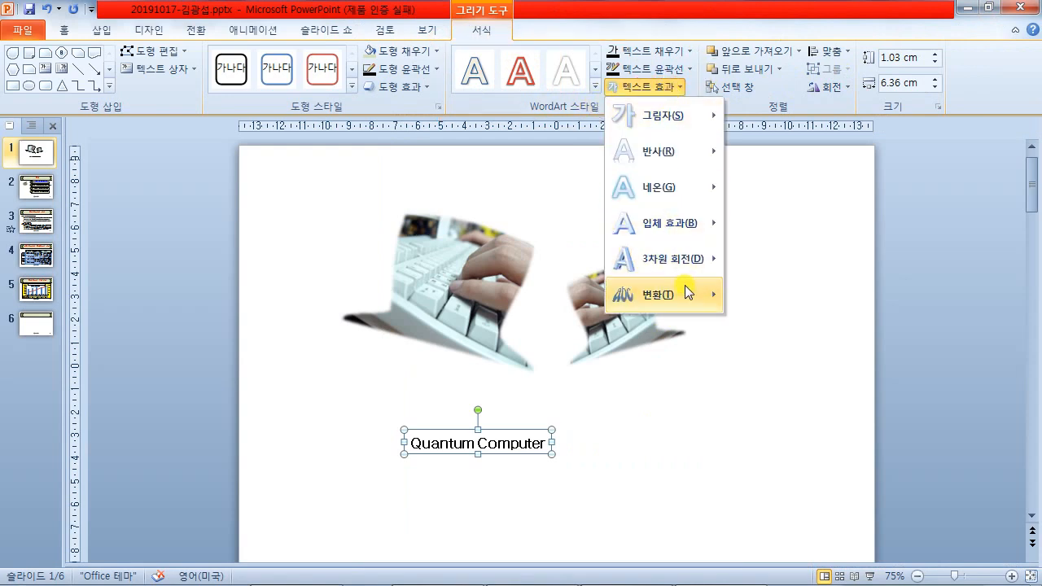
mouse_move(639, 579)
click(533, 570)
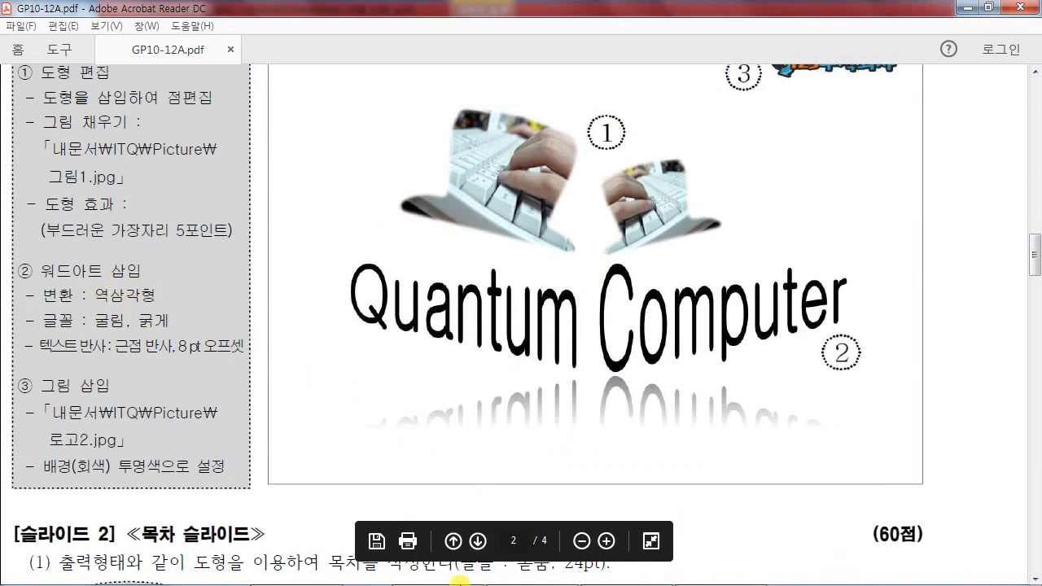
mouse_move(529, 579)
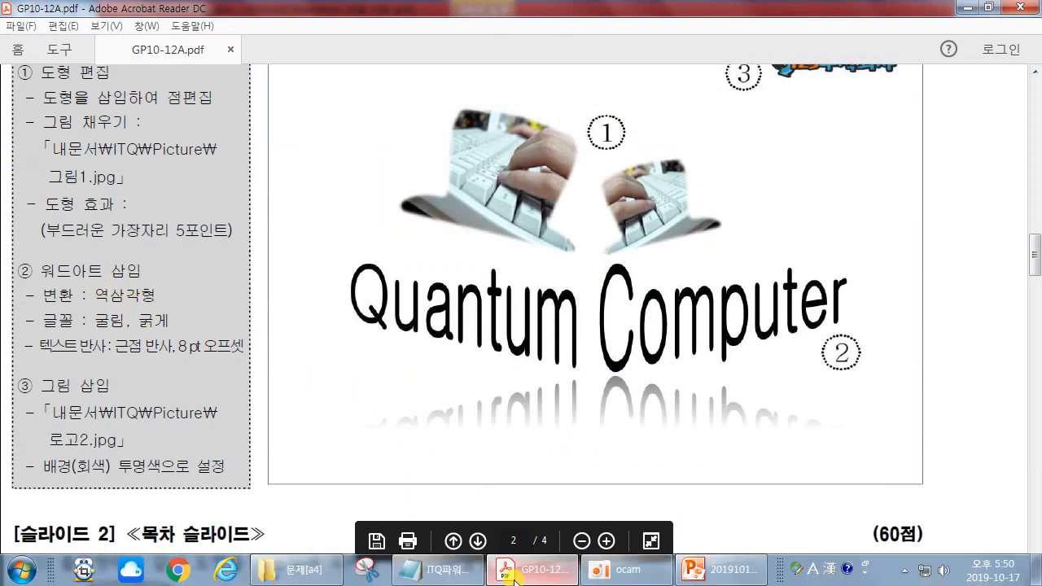
click(727, 574)
click(669, 86)
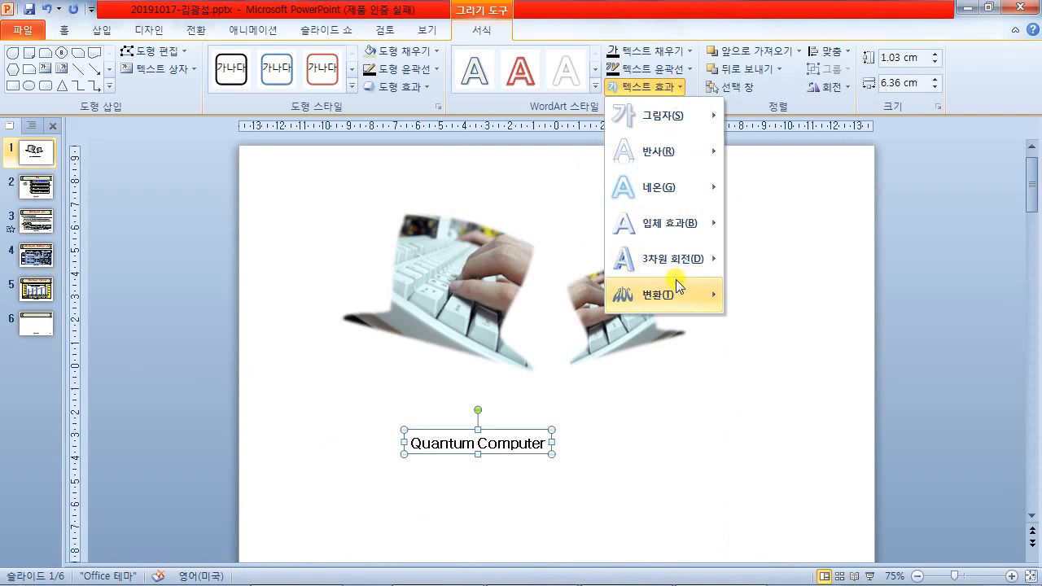
mouse_move(670, 288)
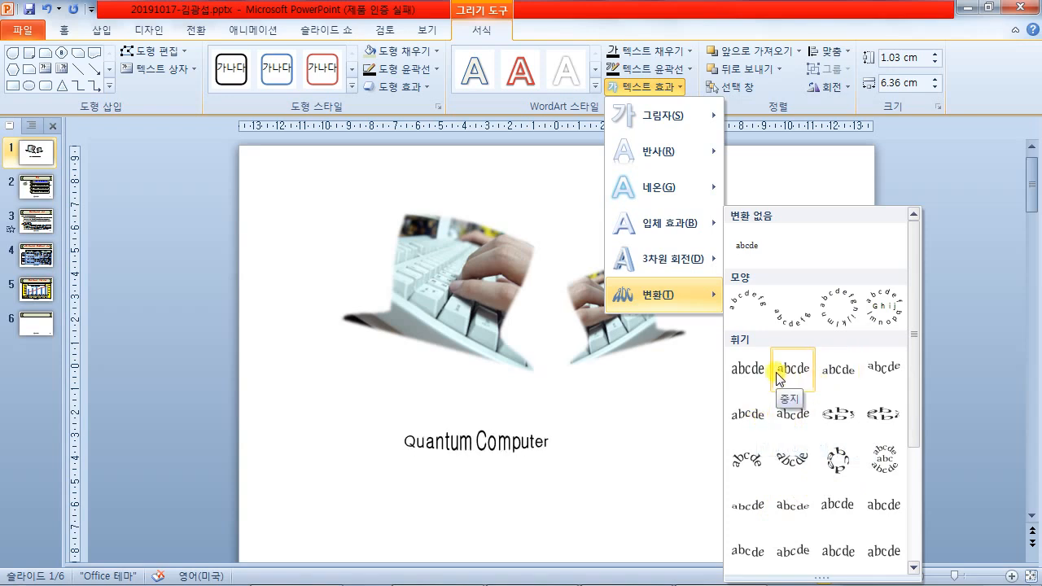
click(885, 371)
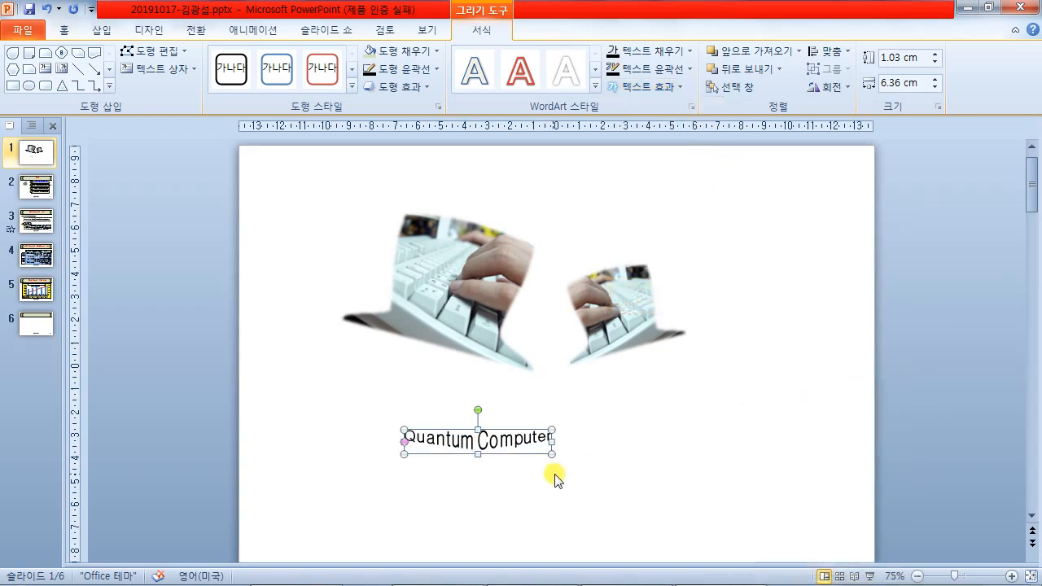
- Stretch the warped text box to about 23 cm wide by 4.4 cm tall
drag(552, 440, 829, 439)
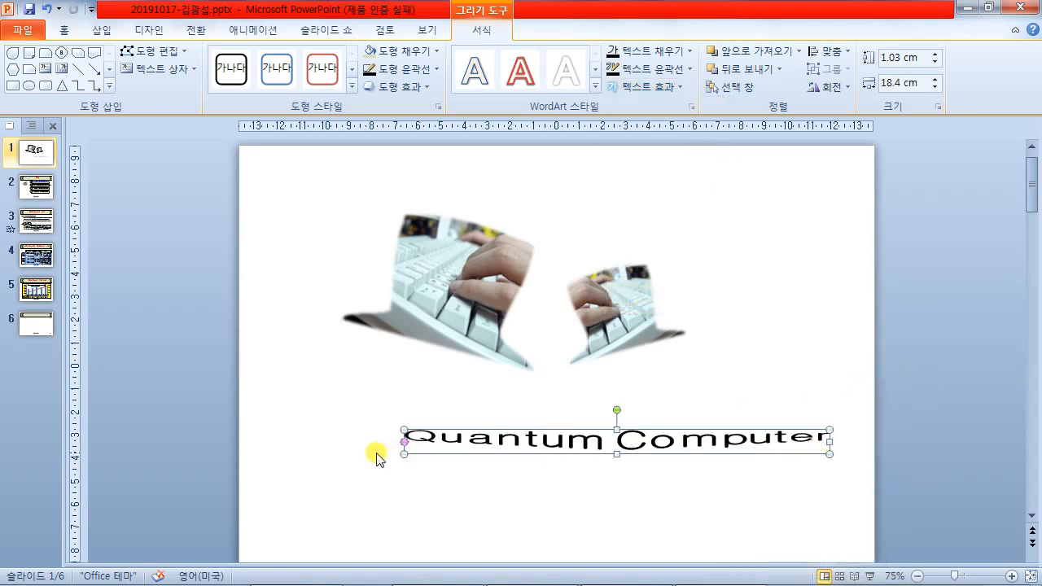
drag(403, 426, 298, 421)
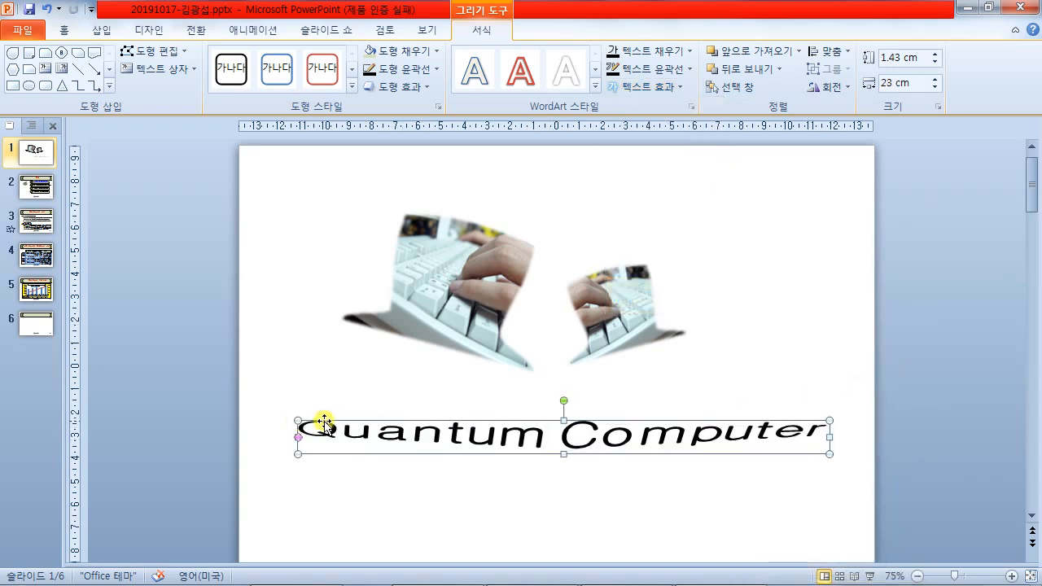
drag(564, 419, 564, 393)
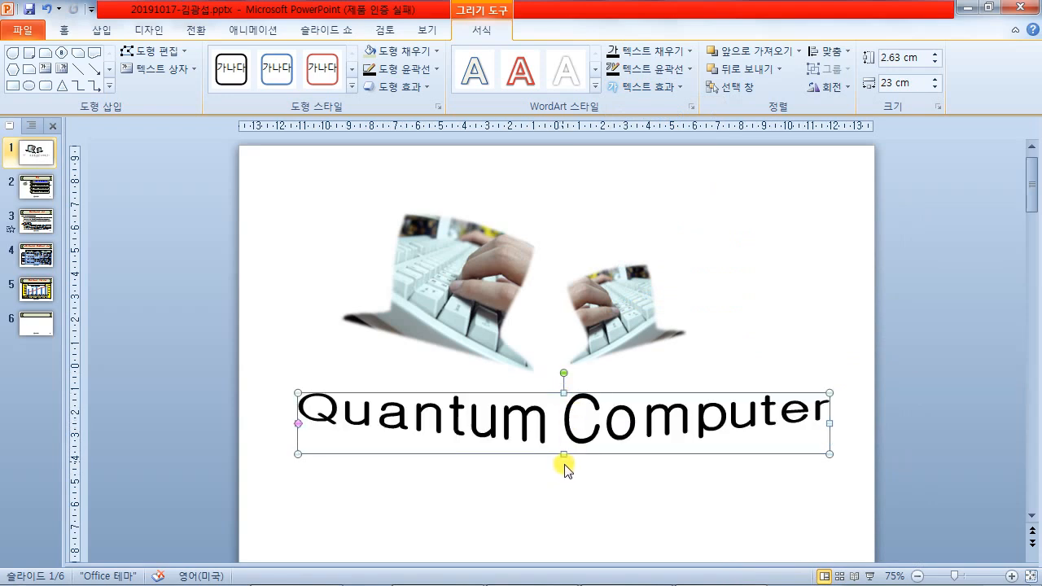
drag(565, 453, 565, 471)
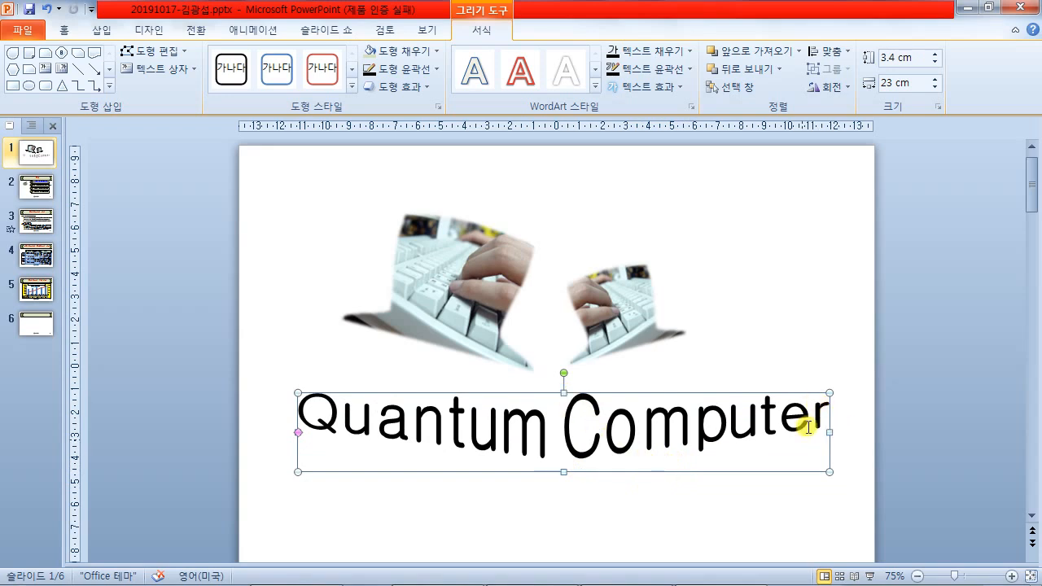
click(539, 570)
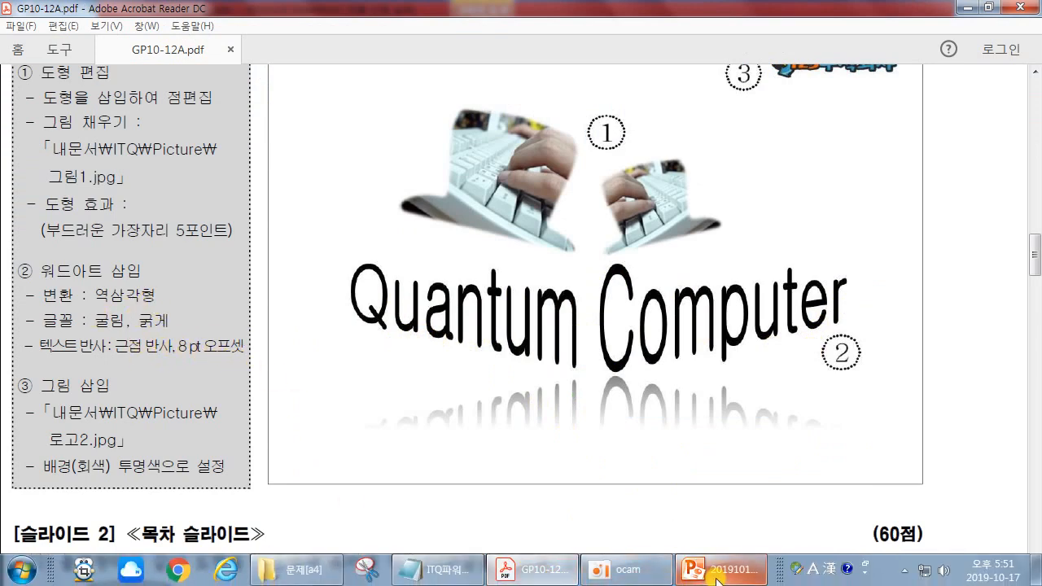
click(716, 576)
drag(563, 393, 563, 383)
drag(559, 474, 567, 486)
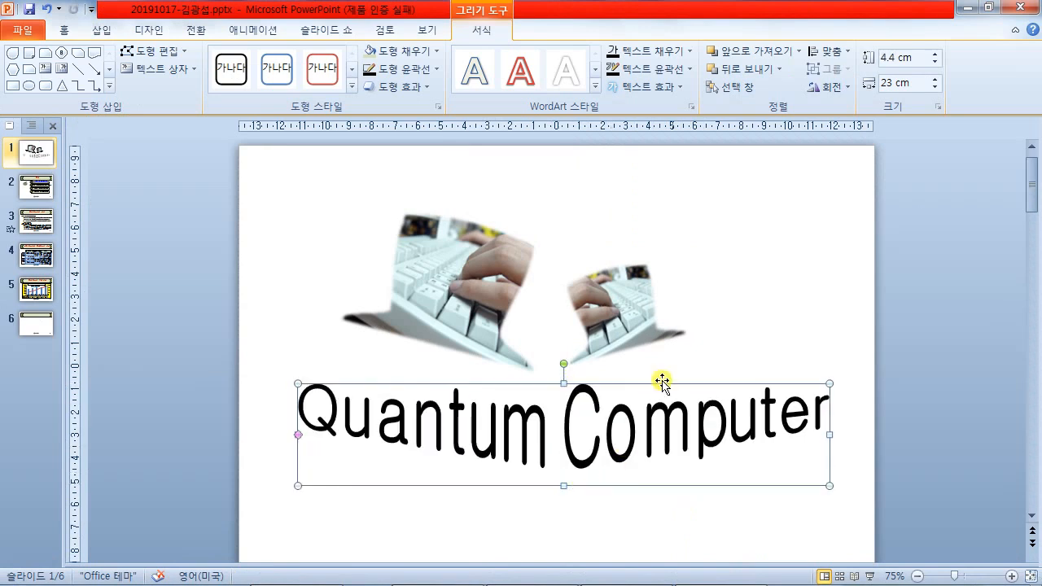
click(663, 86)
mouse_move(674, 162)
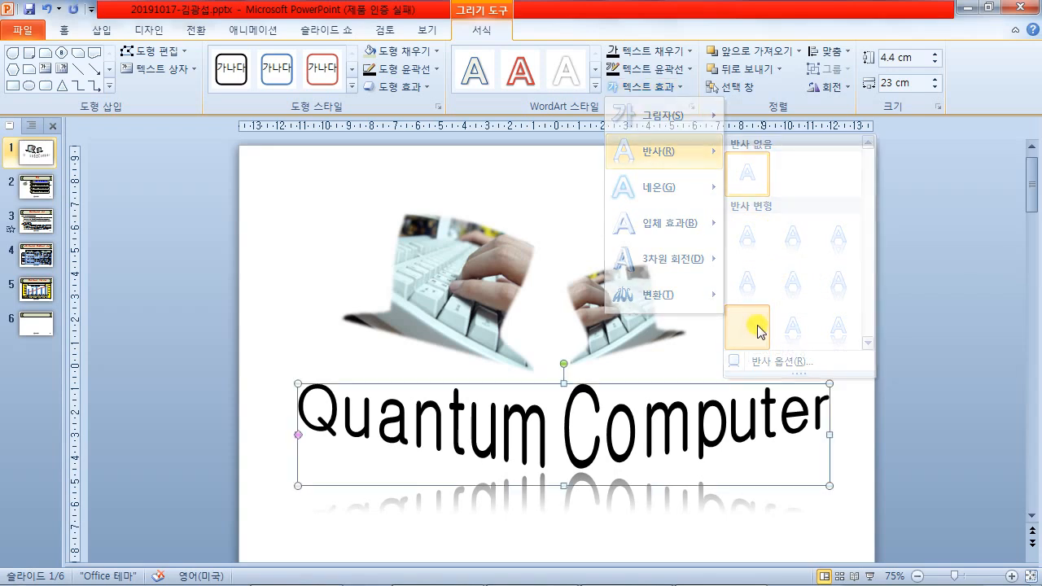
- Add a tight reflection with 8 pt offset beneath the WordArt, checking the PDF sample
click(748, 331)
click(925, 320)
scroll(909, 309, down, 1)
scroll(909, 309, up, 1)
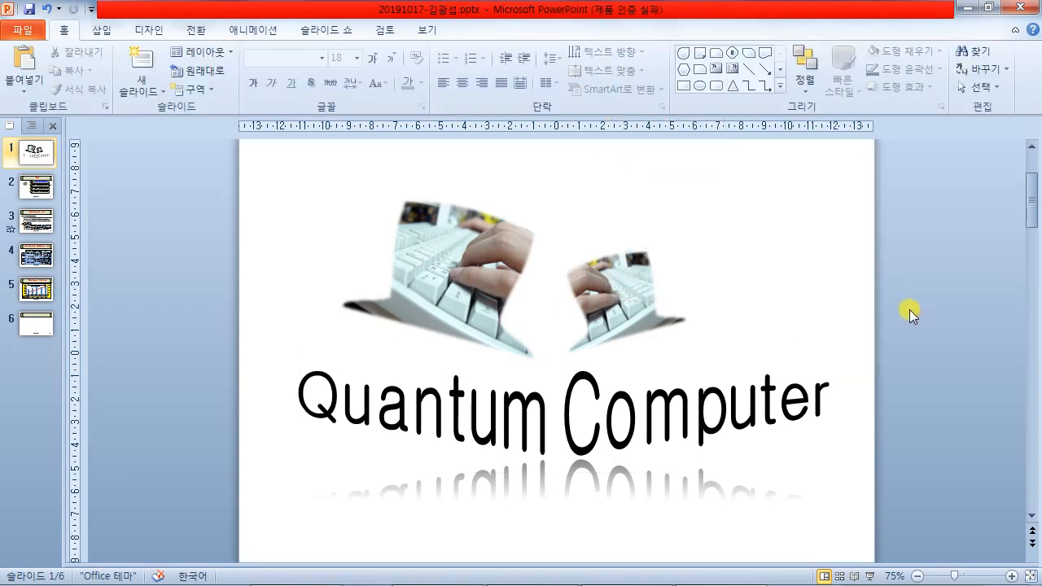
mouse_move(581, 579)
click(530, 568)
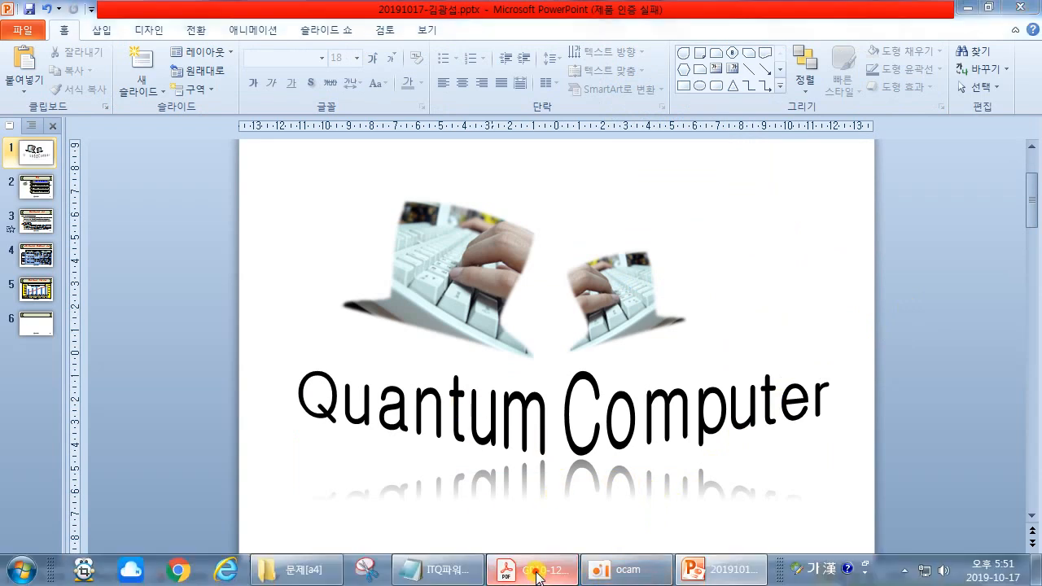
drag(68, 396, 127, 391)
click(123, 390)
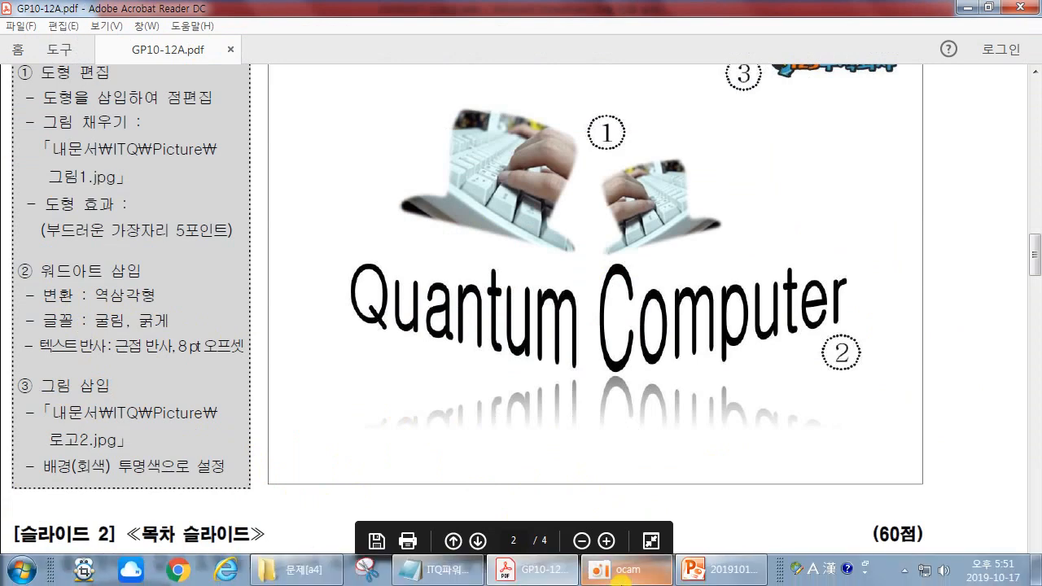
click(721, 570)
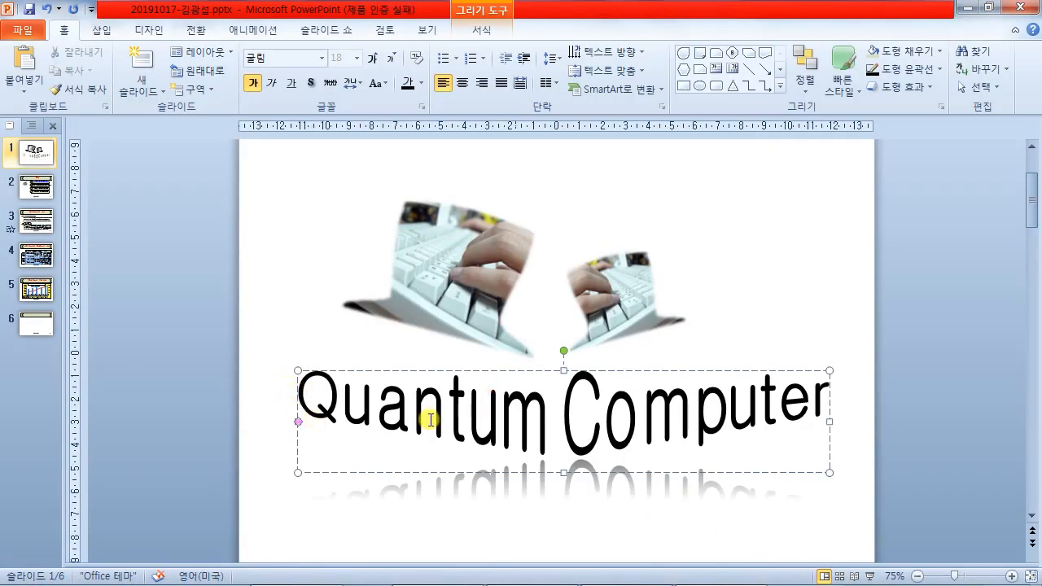
- Pull the WordArt's right end in, shift it slightly right, then switch to Slide Master view
drag(829, 422, 810, 421)
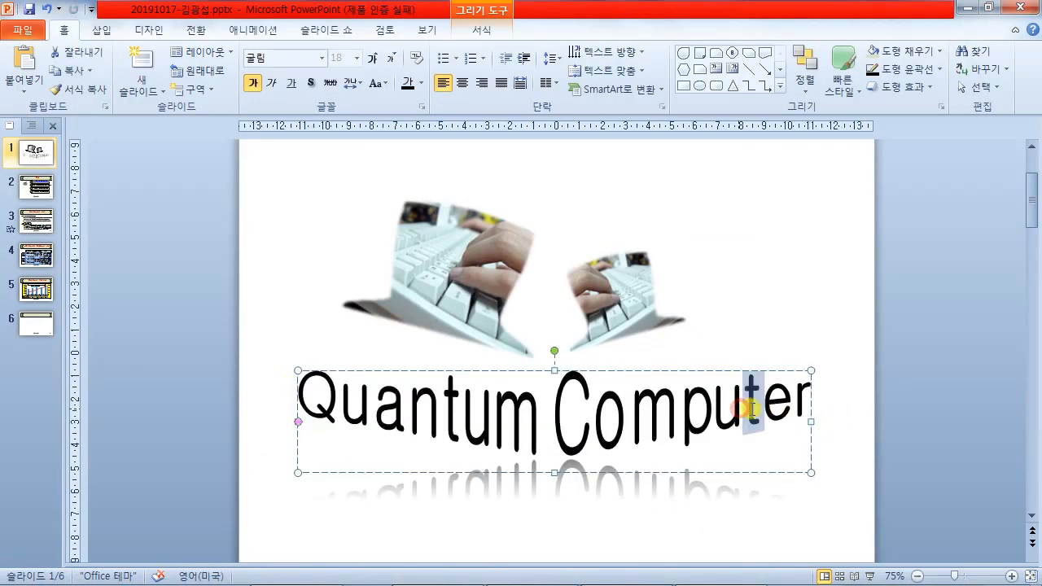
drag(688, 370, 692, 372)
click(757, 340)
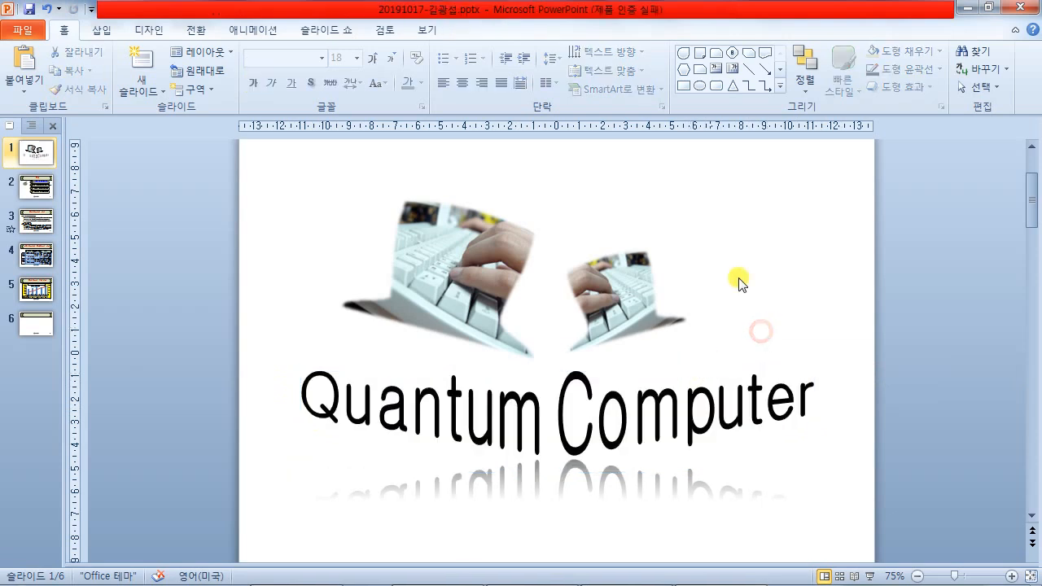
click(427, 29)
click(186, 85)
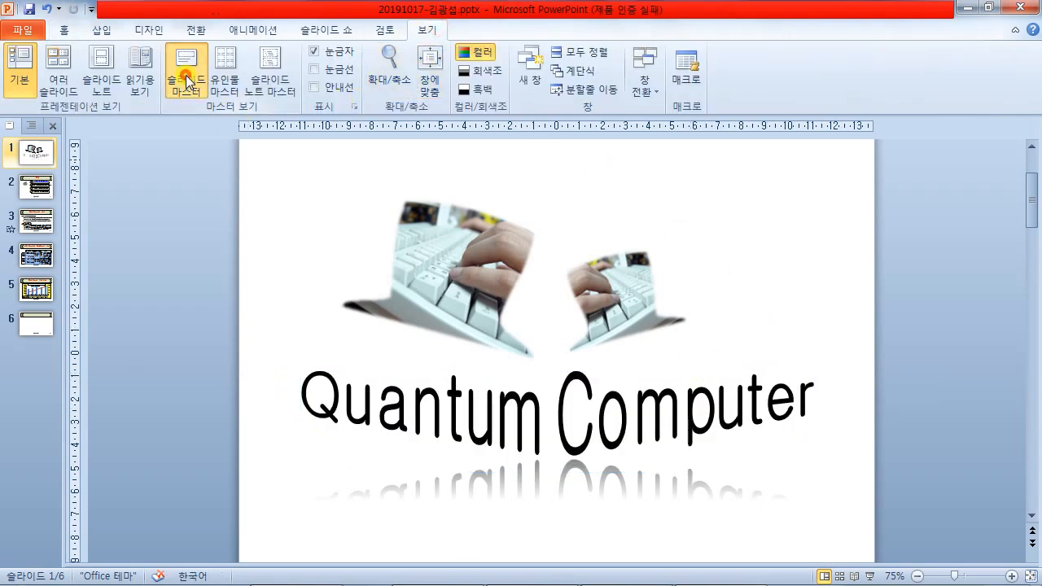
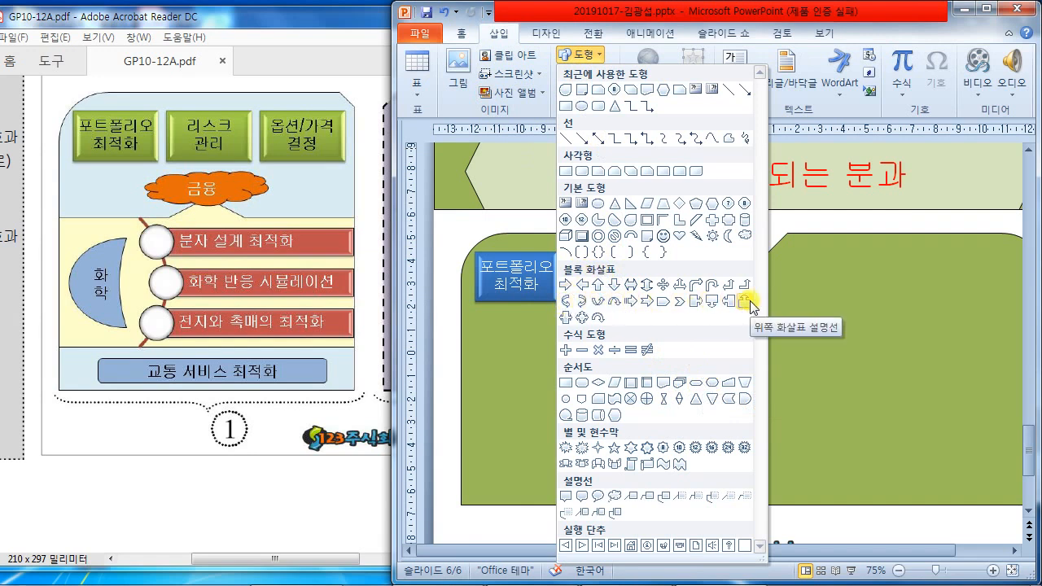
- Draw an Up Arrow Callout across the left panel below the buttons and make it slightly taller
click(750, 304)
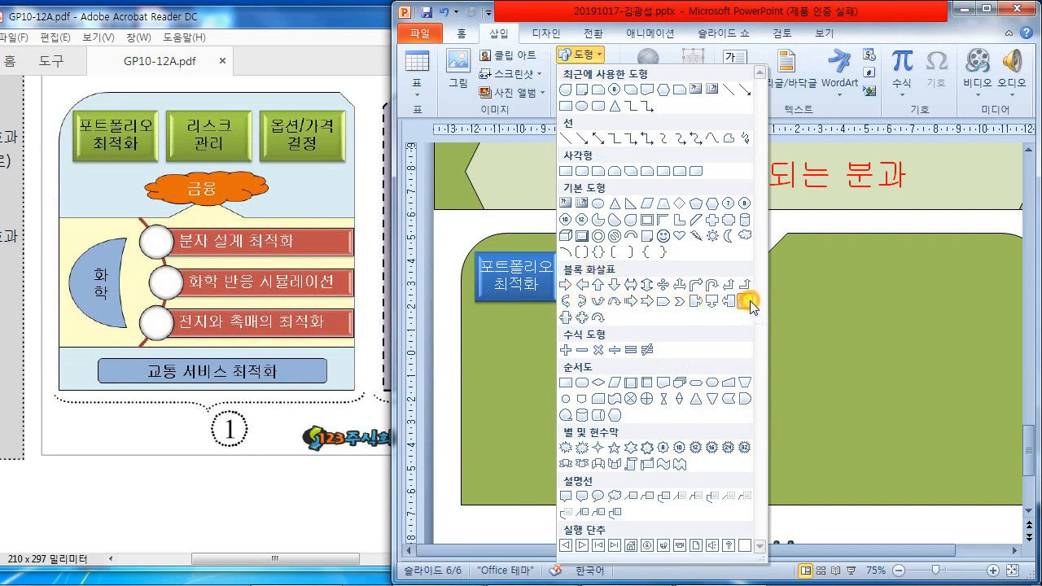
click(749, 304)
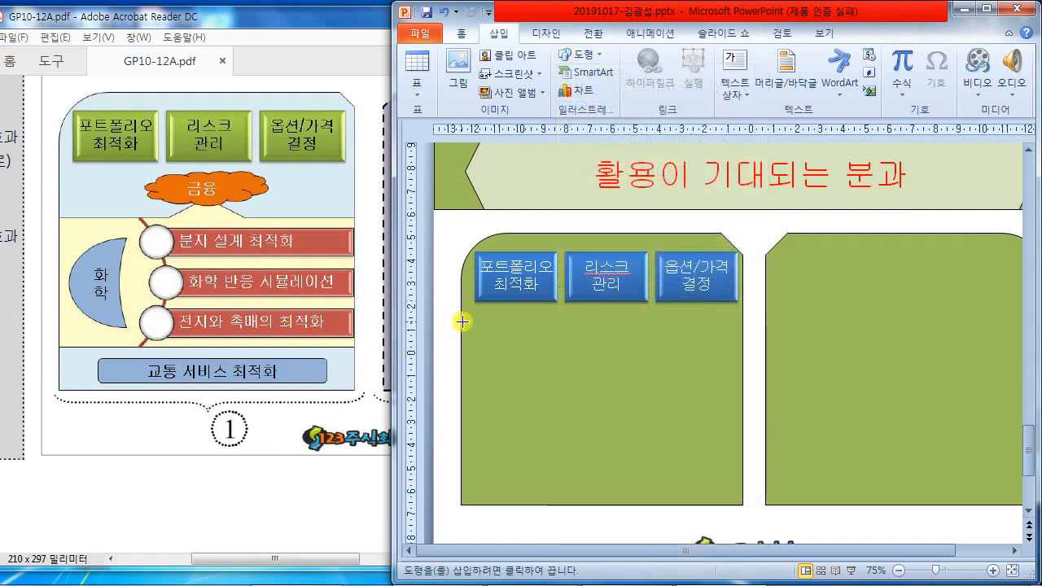
mouse_move(460, 321)
mouse_down()
mouse_move(600, 372)
mouse_move(735, 394)
mouse_move(739, 440)
mouse_up()
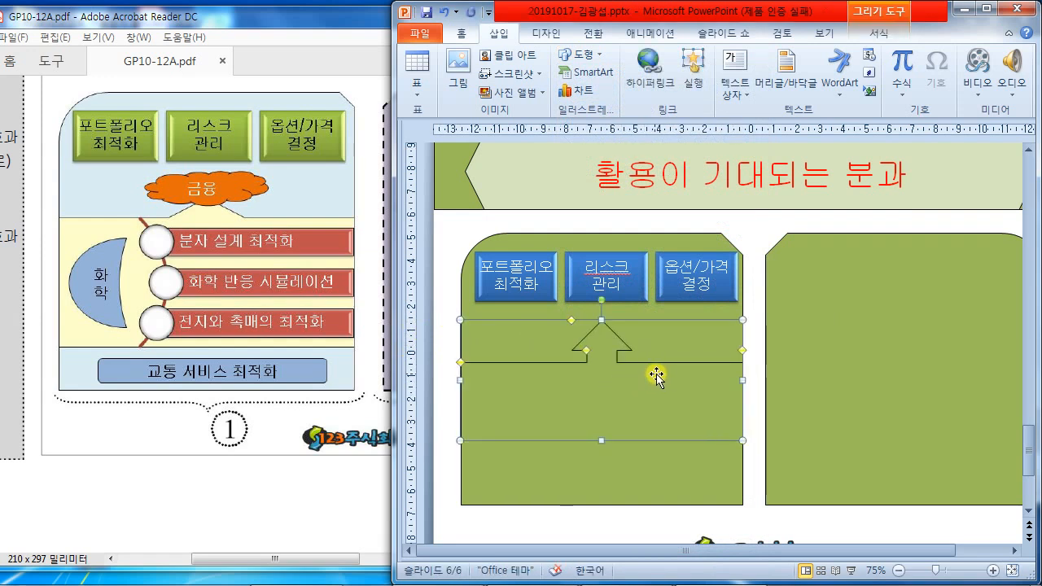
drag(601, 440, 601, 454)
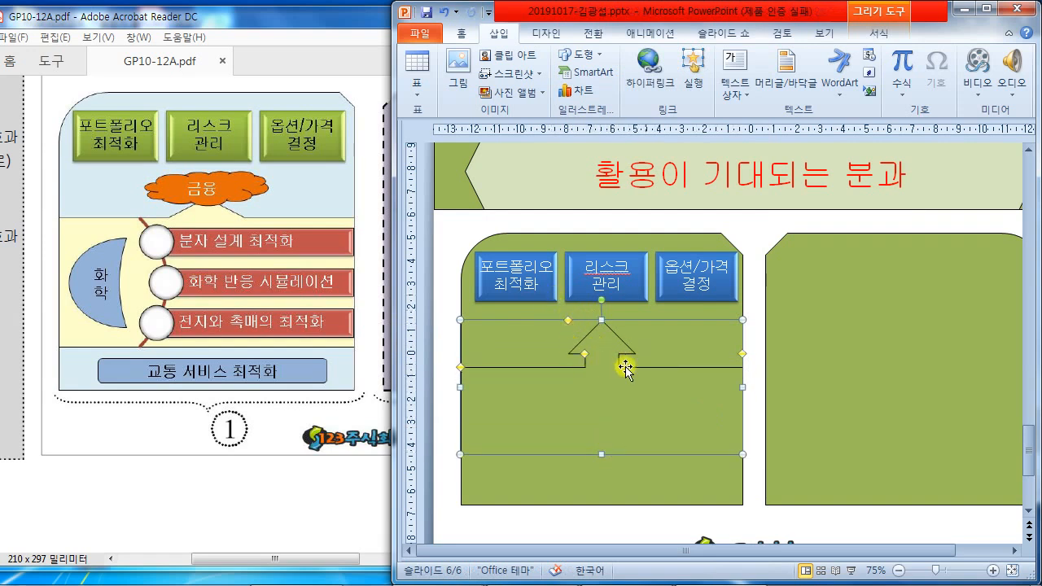
- Adjust the callout's yellow handles to thin the stem and flatten the arrow into a low peak
drag(580, 359, 554, 324)
drag(458, 368, 456, 352)
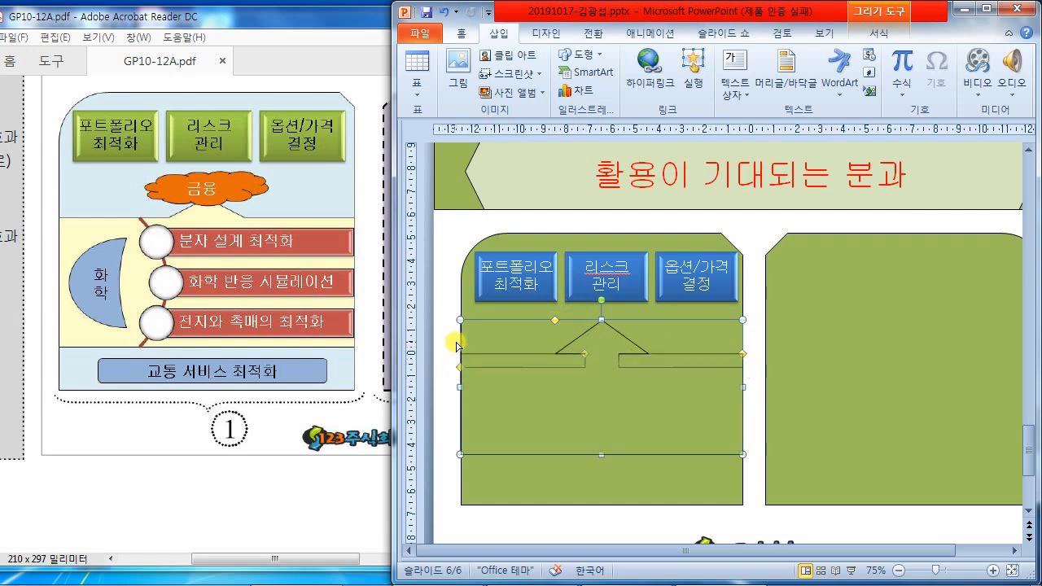
drag(581, 353, 555, 356)
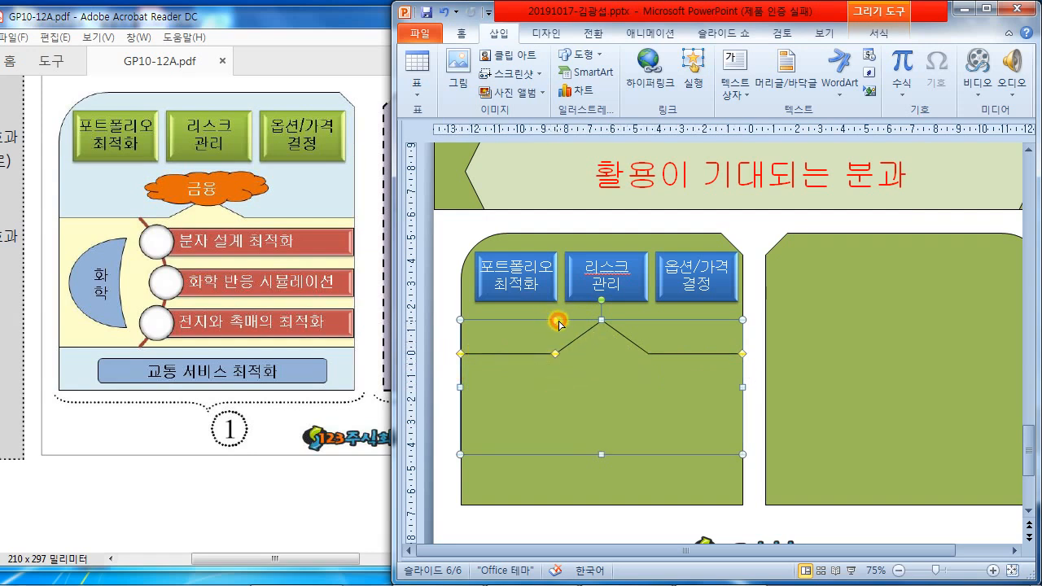
drag(558, 324, 566, 323)
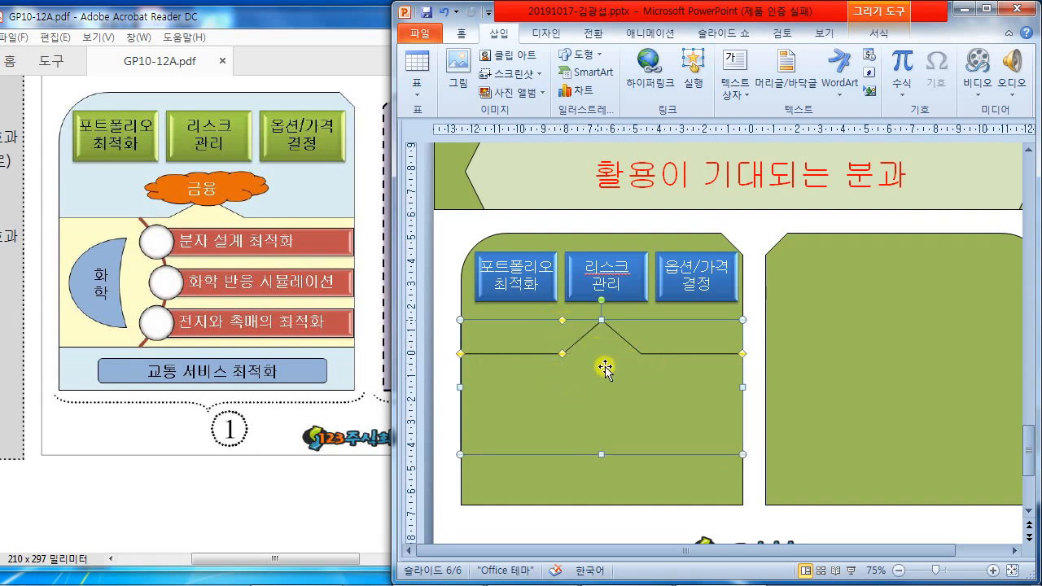
drag(742, 350, 742, 341)
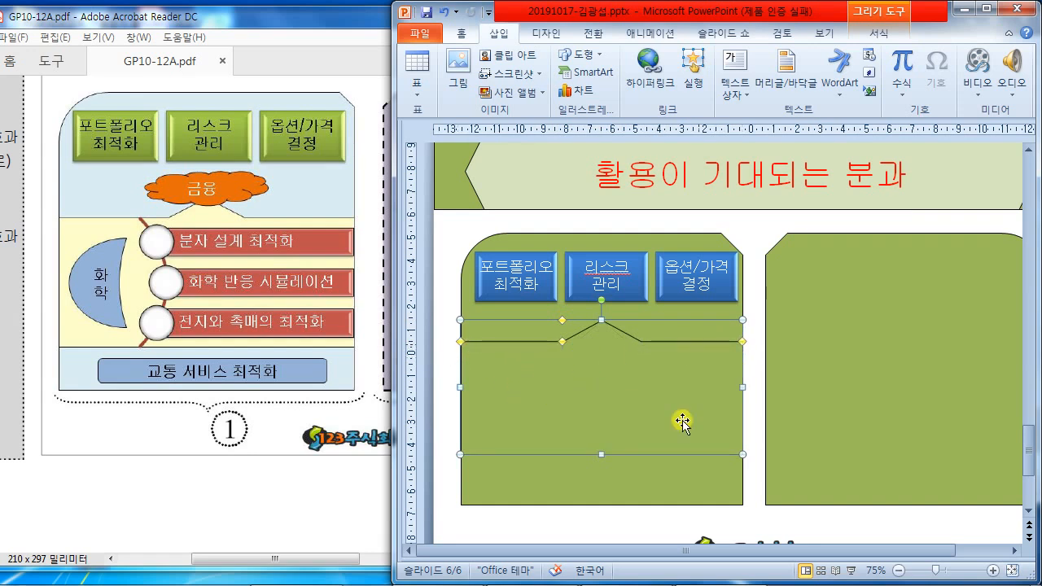
click(757, 396)
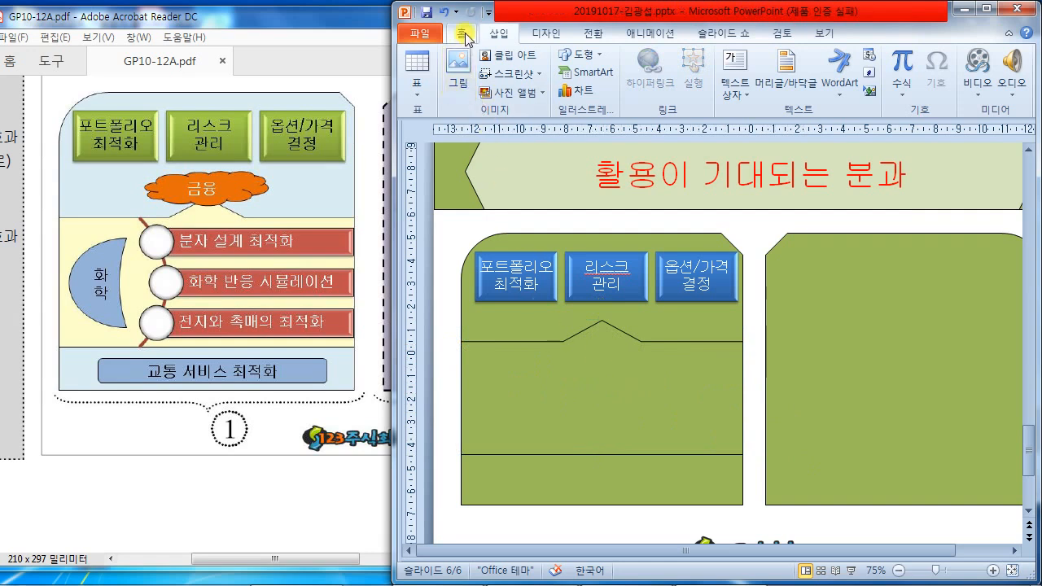
- Draw a cloud shape below the 리스크 관리 button and label it 금융
click(579, 55)
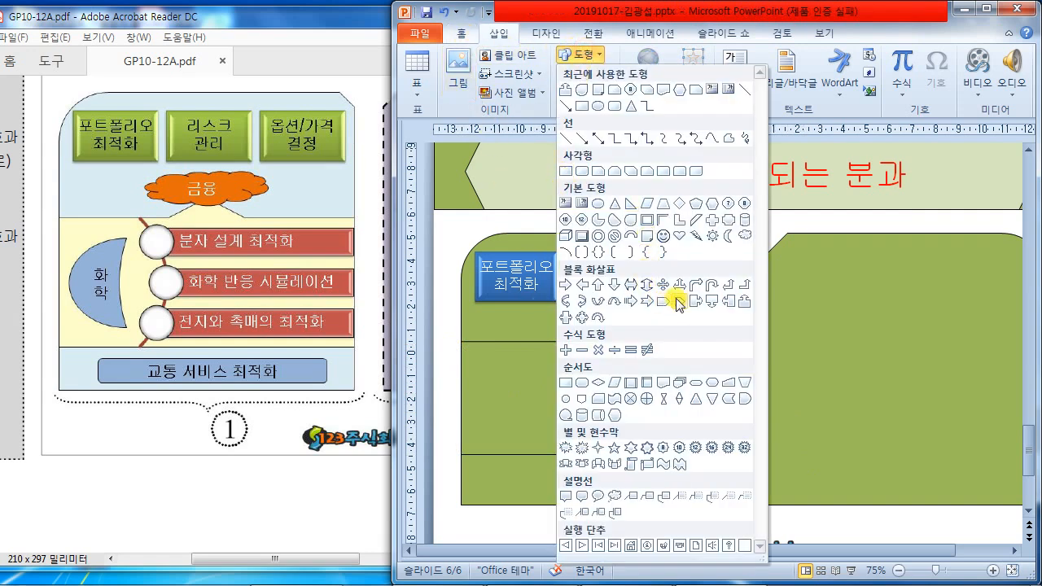
click(743, 238)
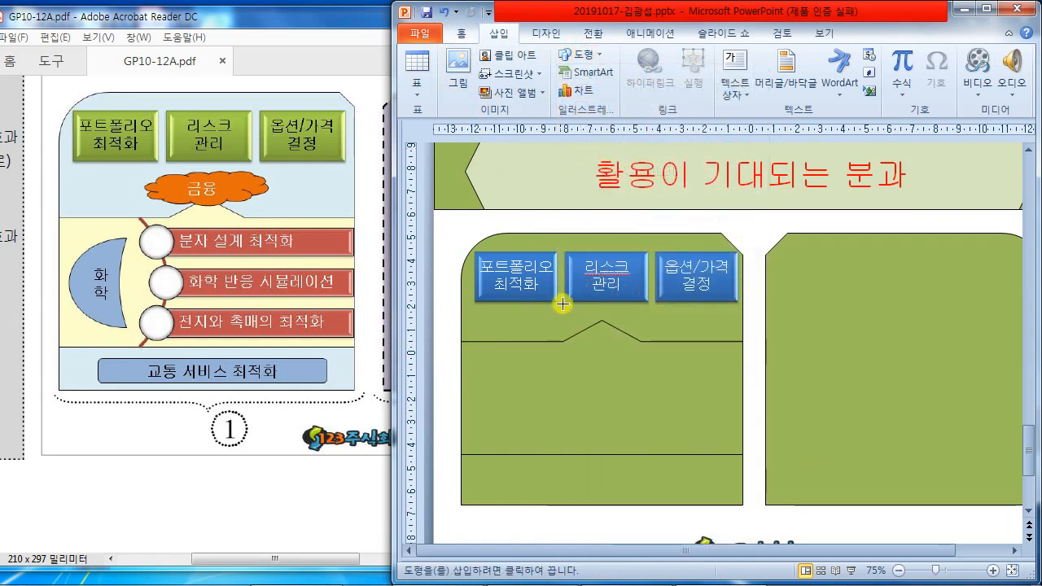
mouse_move(557, 308)
mouse_down()
mouse_move(658, 342)
mouse_move(646, 343)
mouse_up()
text(금융)
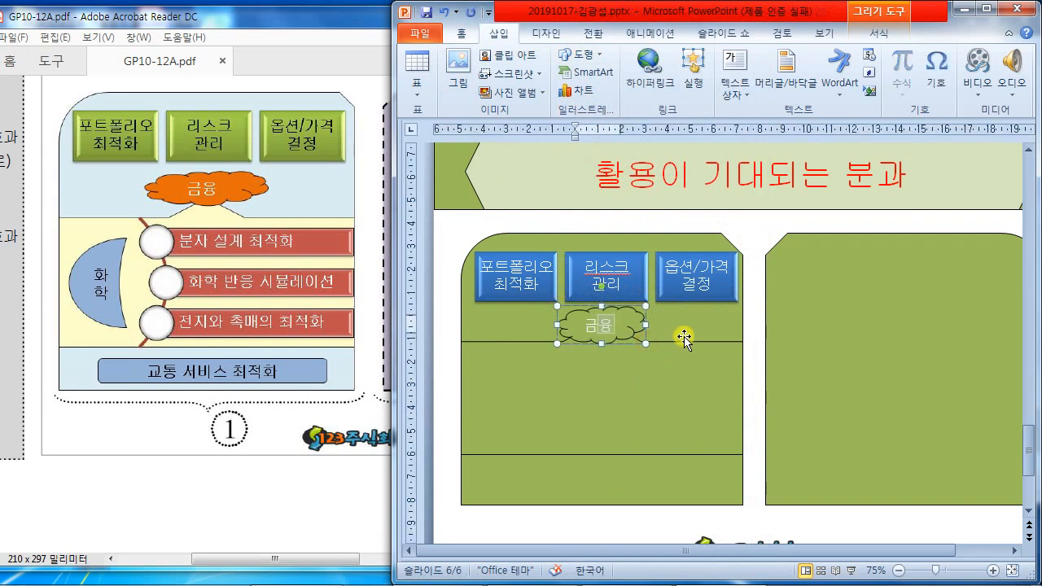
click(670, 392)
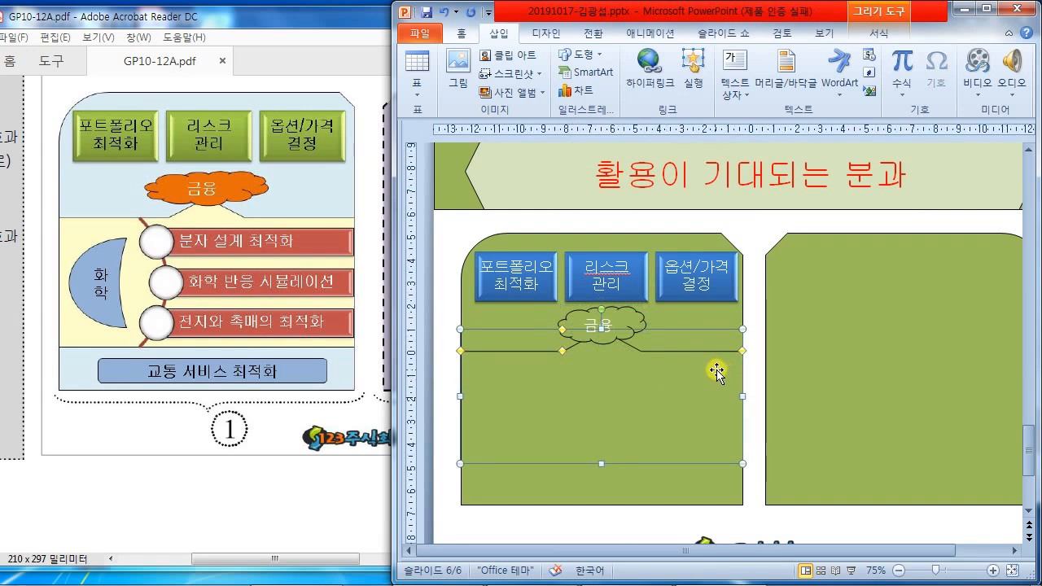
- Stretch the 금융 cloud wider on both the left and right sides
click(628, 320)
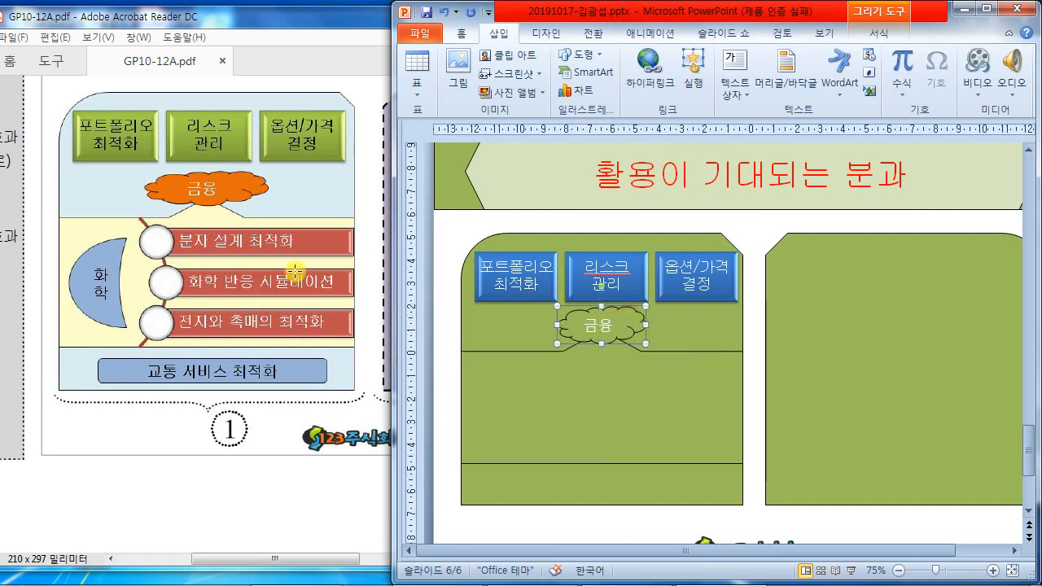
drag(558, 324, 543, 324)
drag(646, 324, 664, 324)
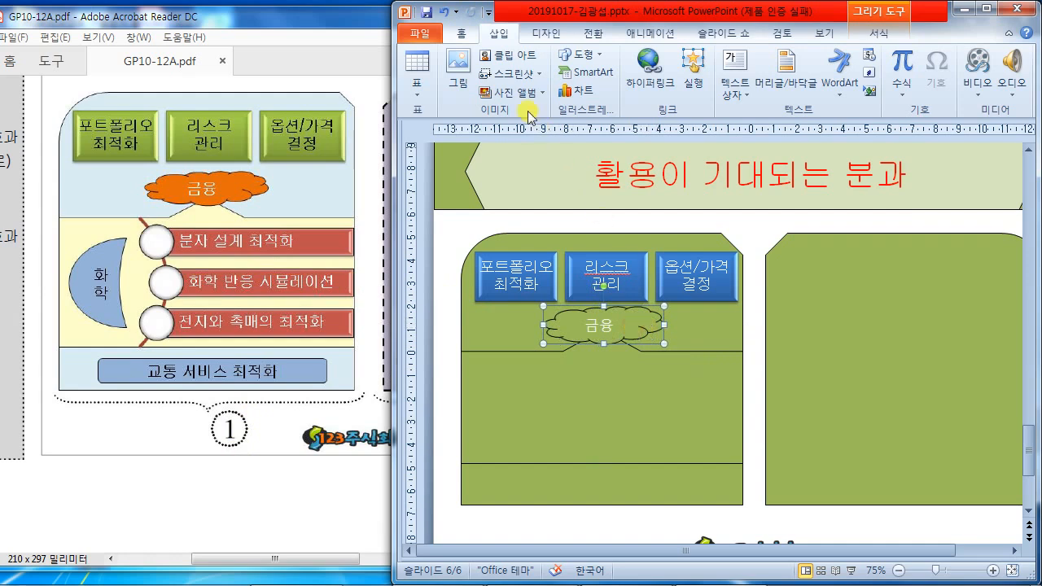
click(462, 33)
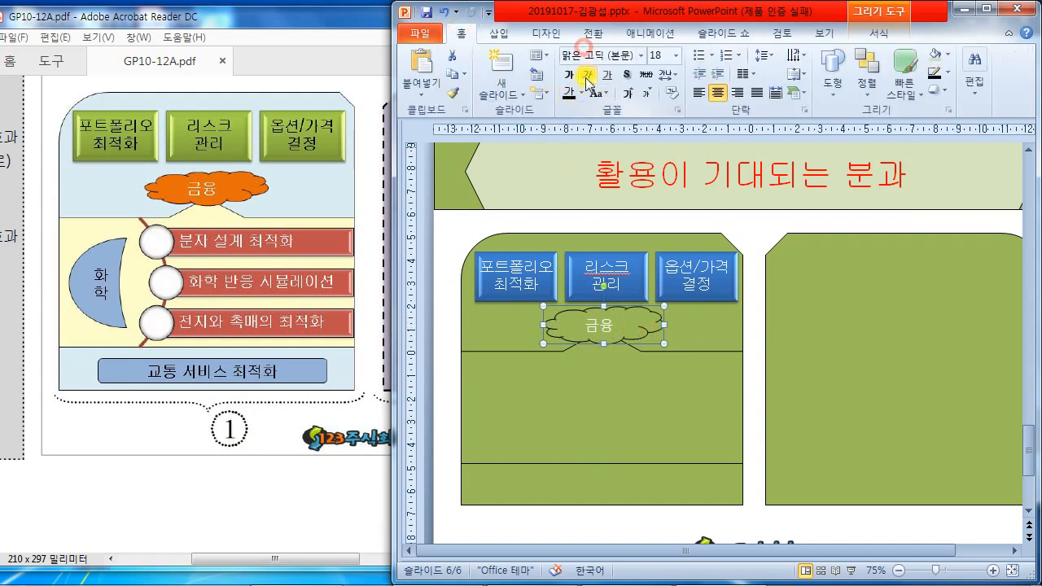
- After checking the reference PDF, set the 금융 cloud's font to 굴림
click(302, 76)
scroll(318, 111, up, 5)
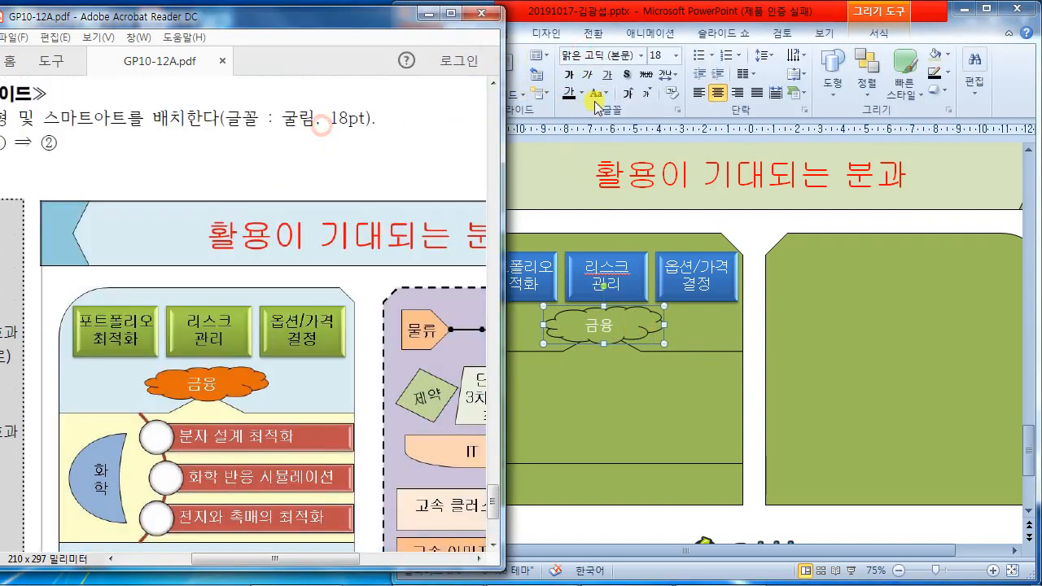
click(584, 54)
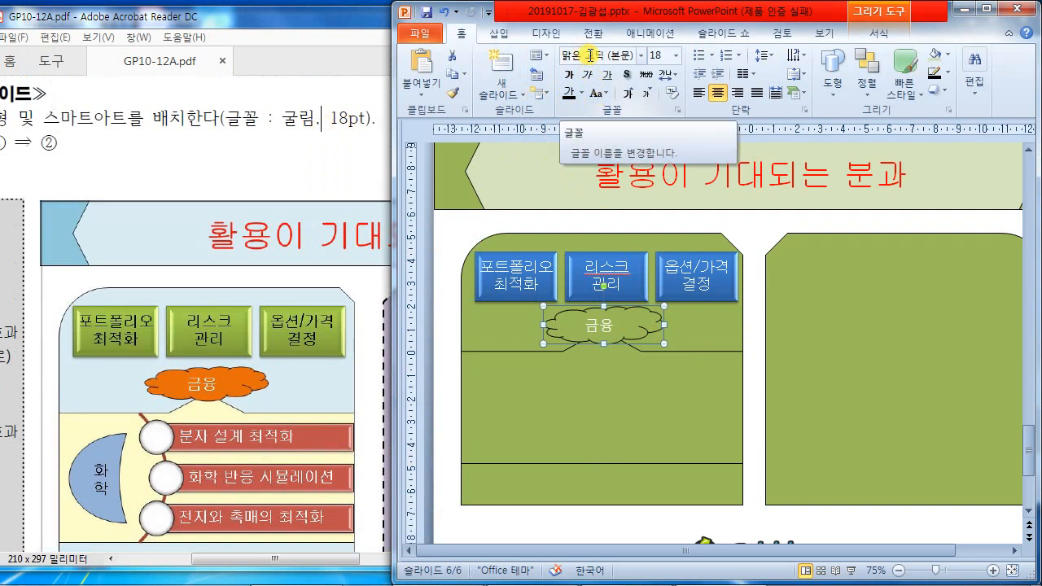
click(628, 57)
text(구리)
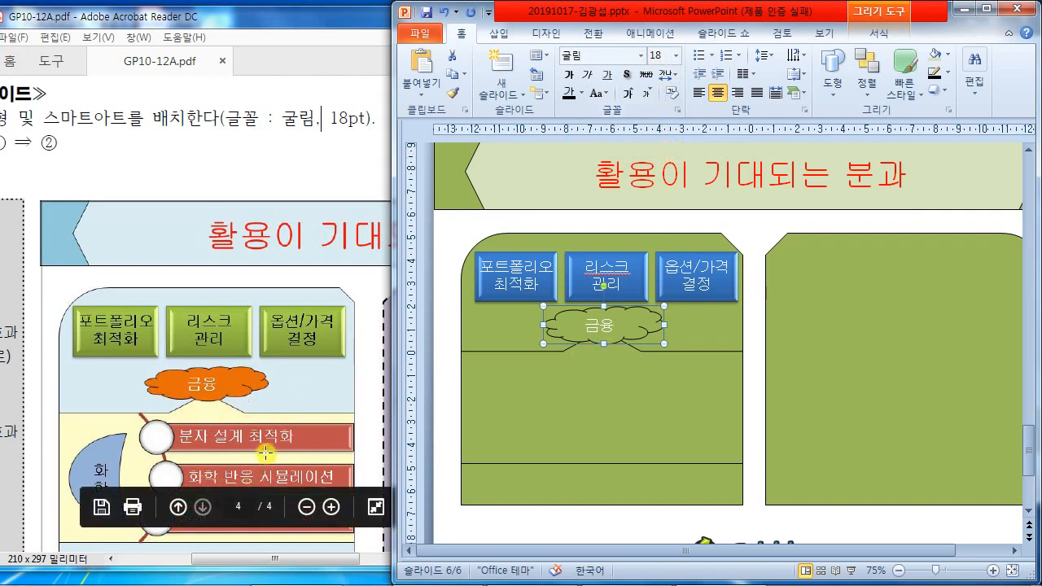
- Maximize Acrobat Reader and review the full reference slide 6 with both panels
scroll(265, 452, down, 2)
scroll(265, 453, up, 2)
scroll(265, 453, up, 1)
scroll(265, 452, down, 1)
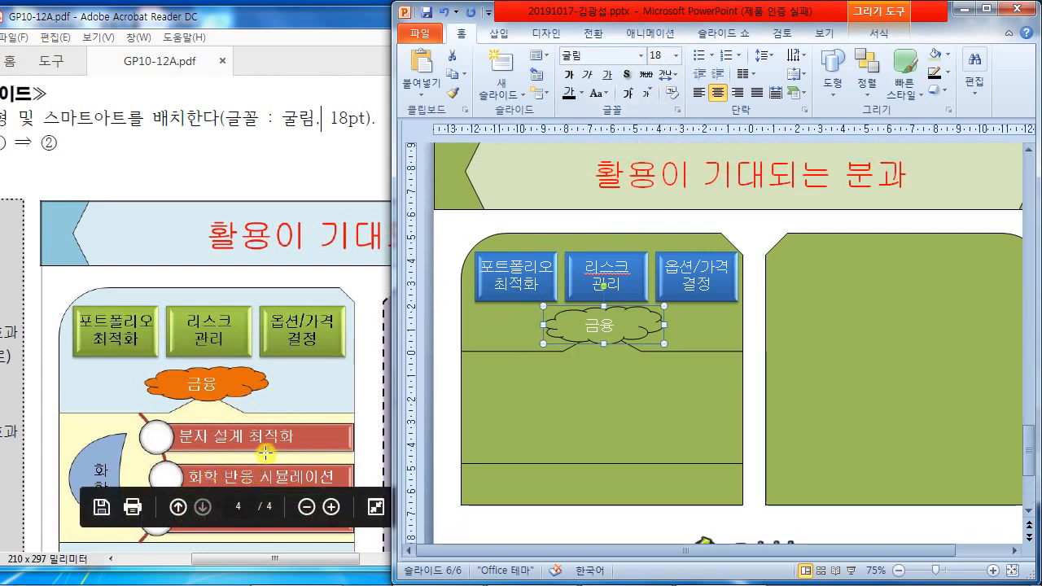
click(363, 16)
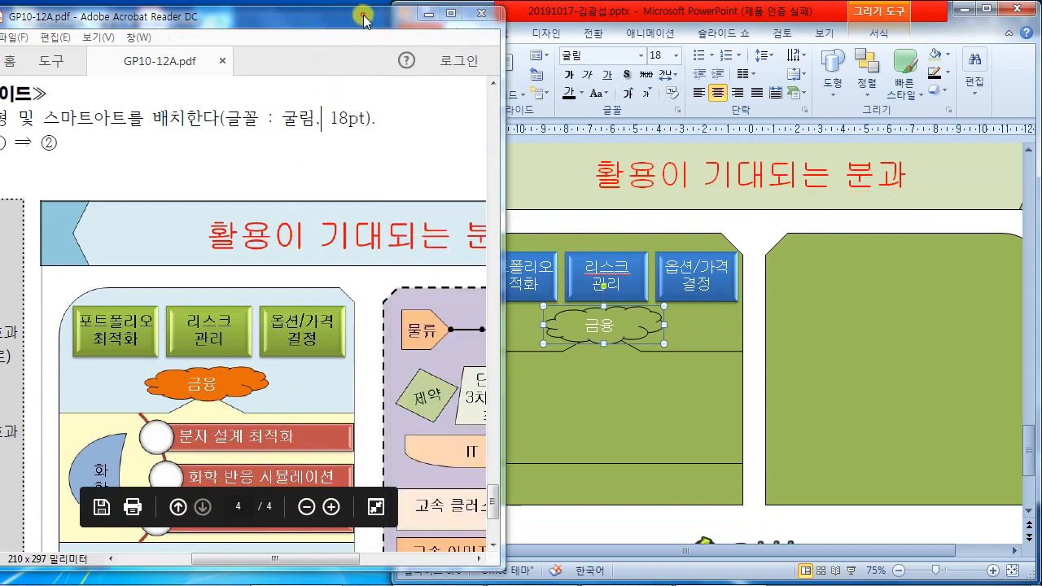
click(460, 12)
scroll(787, 407, down, 3)
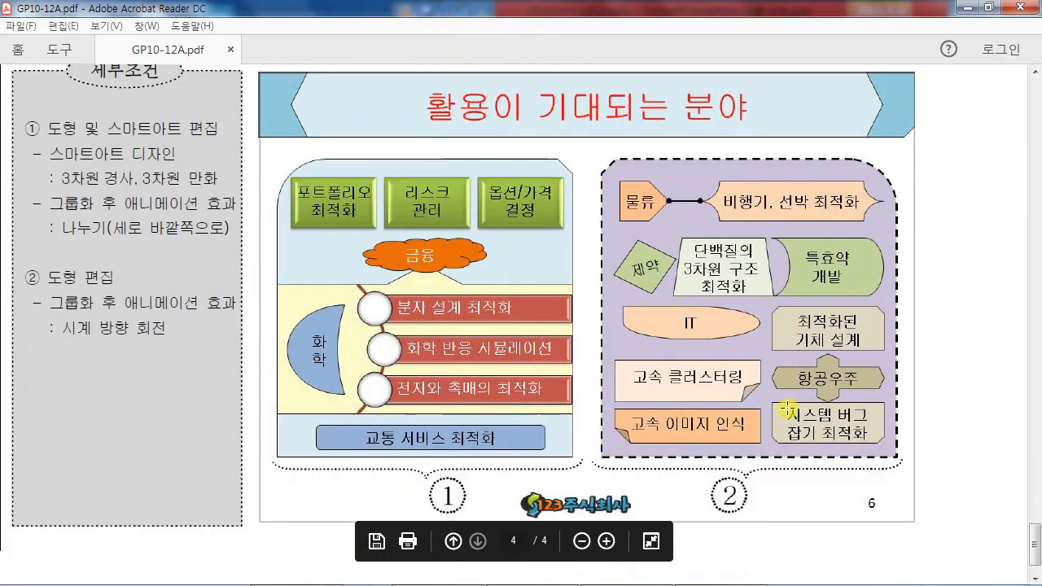
scroll(787, 409, up, 1)
scroll(787, 409, up, 2)
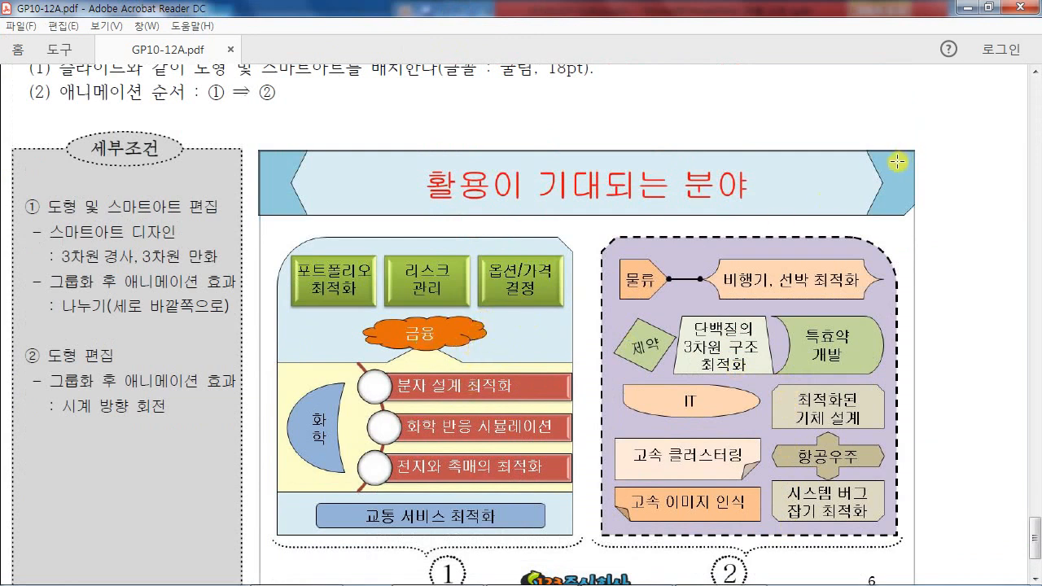
- Give the cloud dark text and set its formatting as the default shape style
click(988, 7)
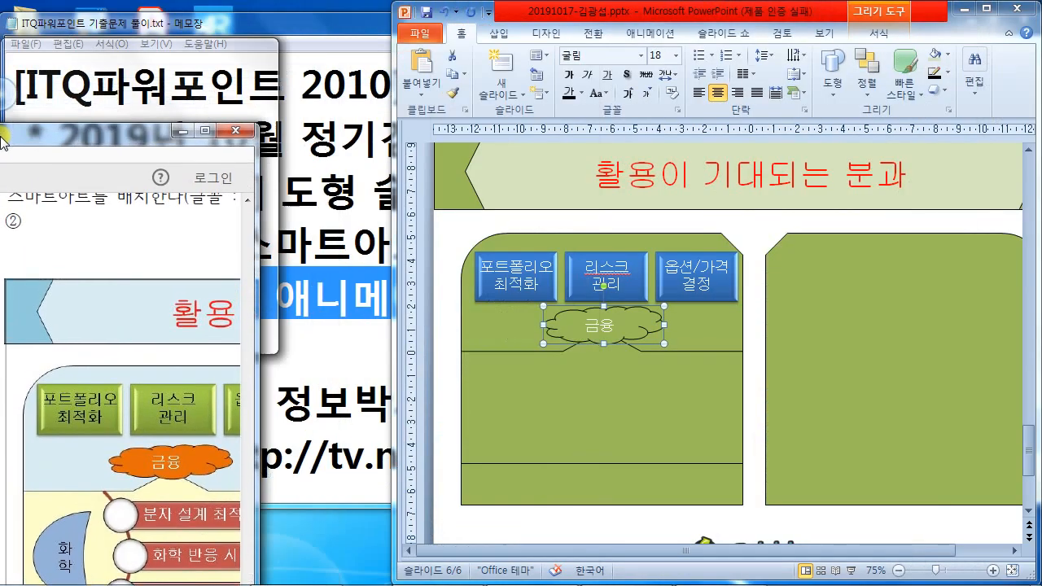
click(593, 322)
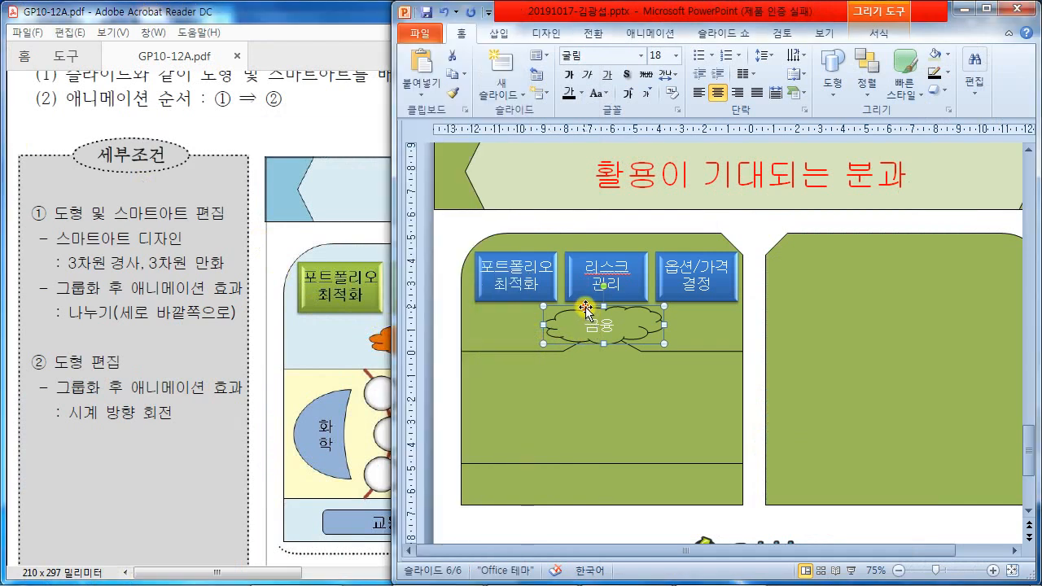
click(569, 95)
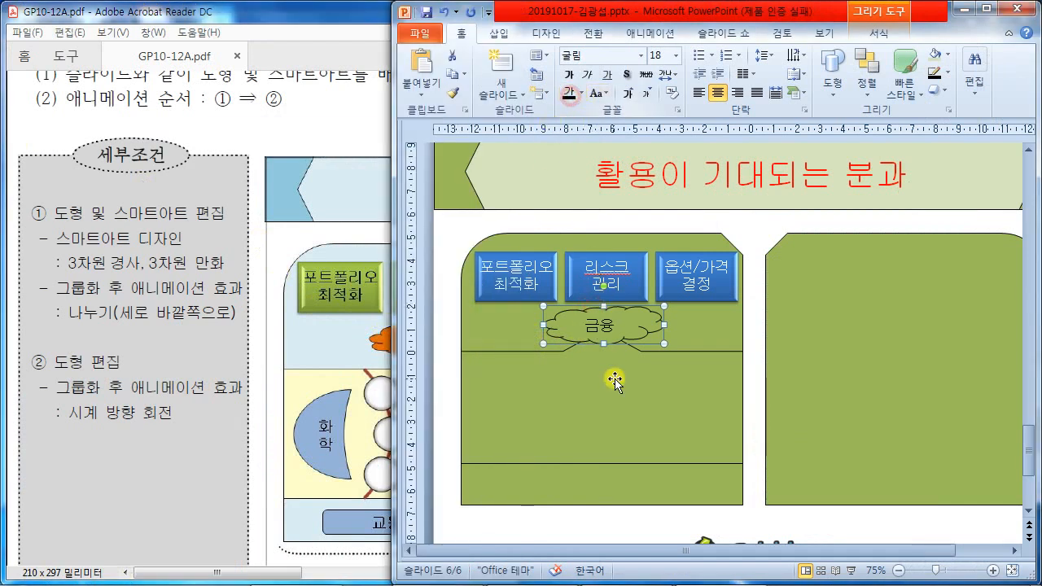
right_click(636, 325)
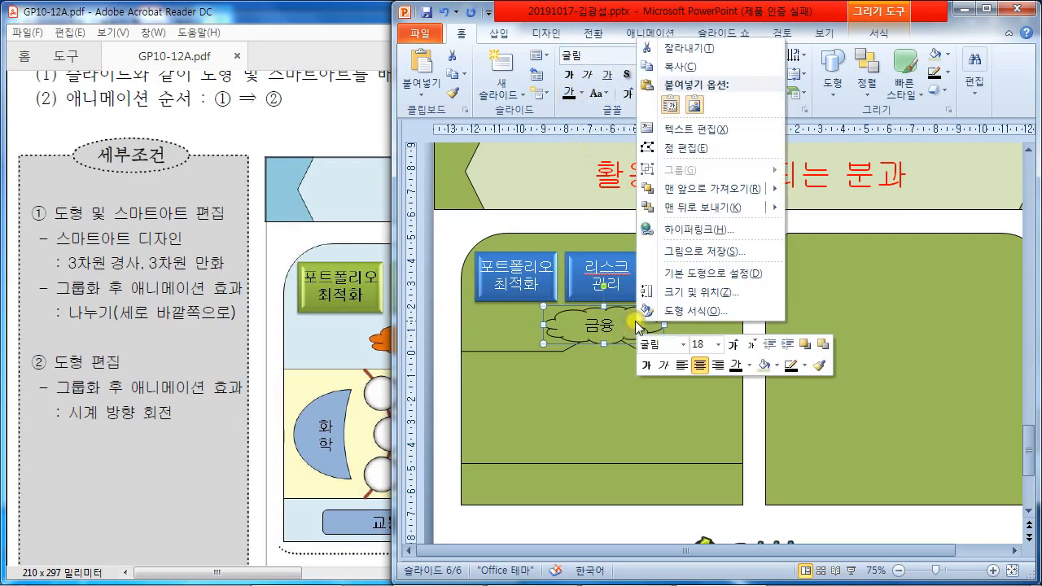
click(689, 274)
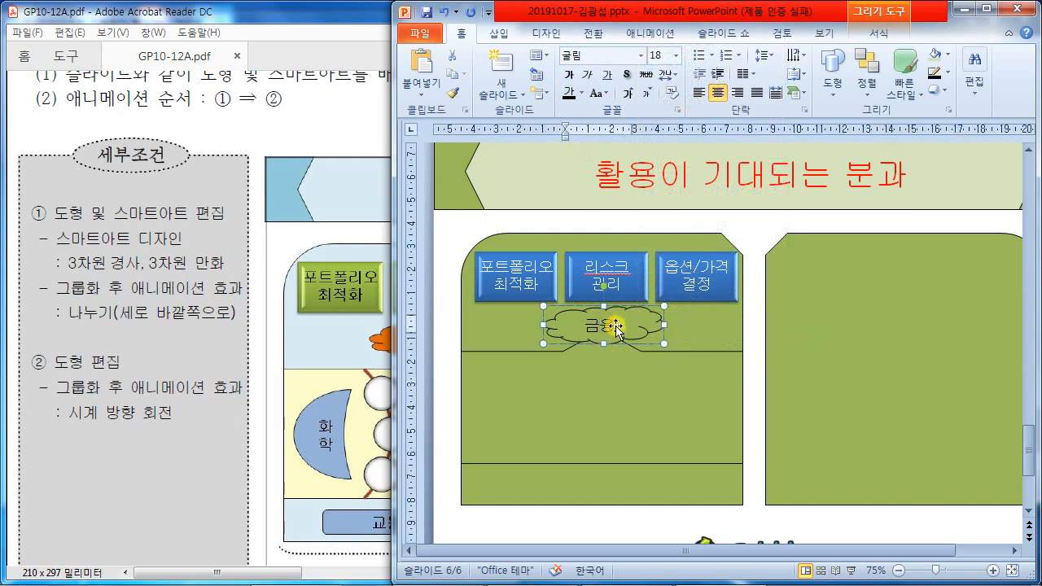
- Make the 금융 text white, then compare the cloud against the reference PDF
drag(584, 326, 620, 326)
click(582, 93)
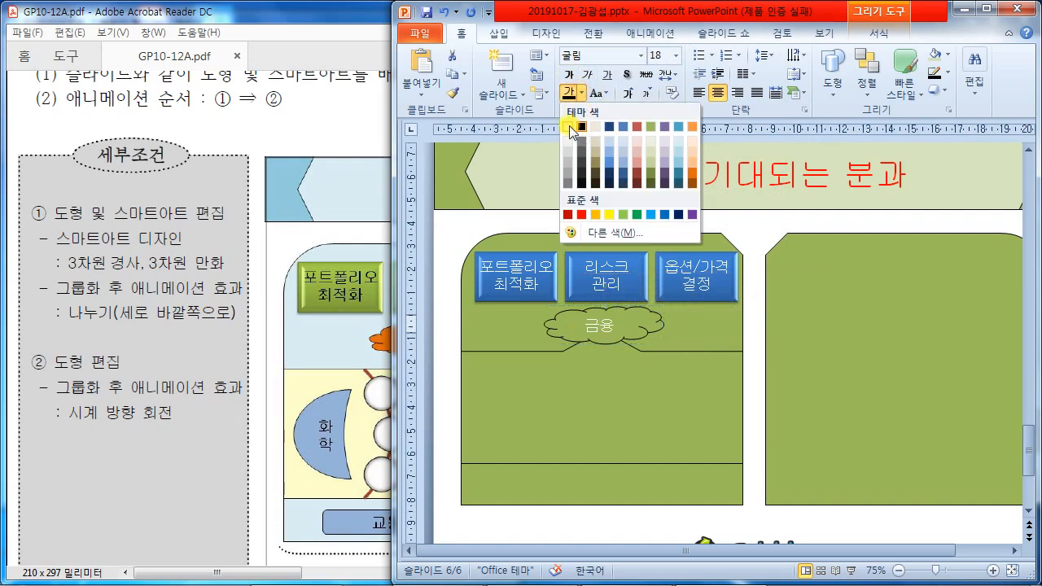
click(572, 134)
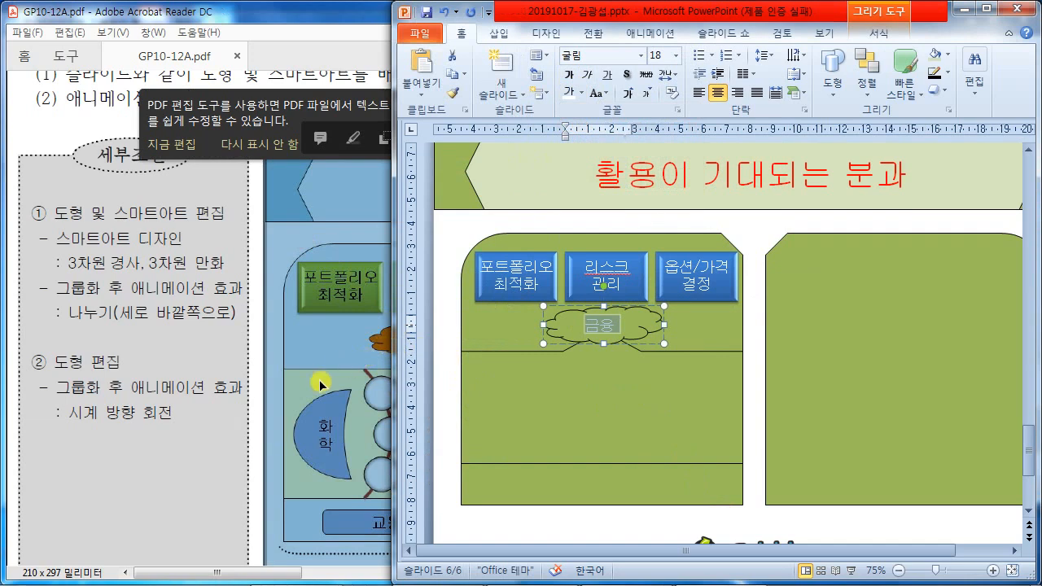
click(274, 574)
drag(274, 574, 340, 571)
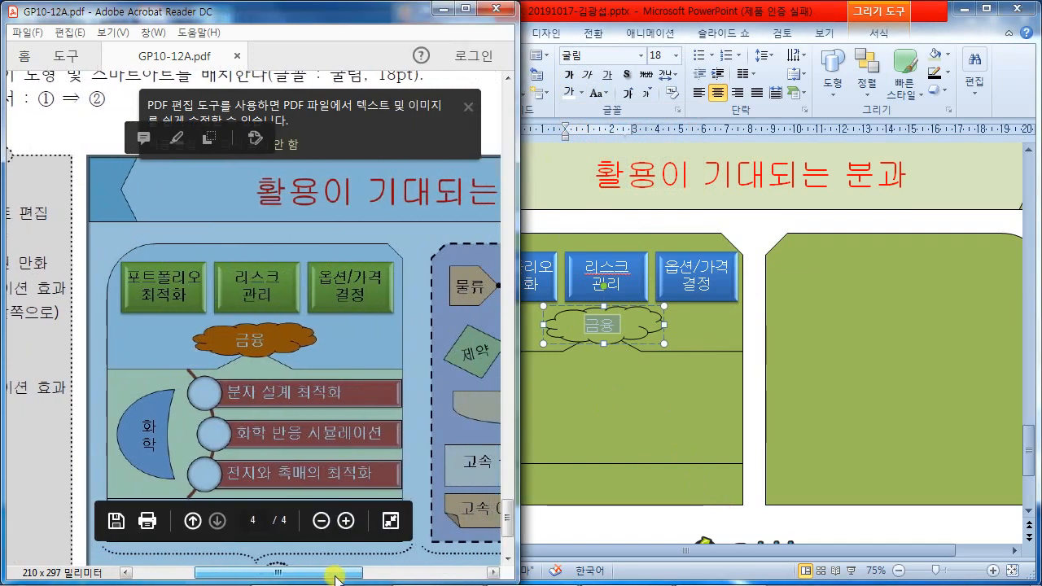
click(590, 529)
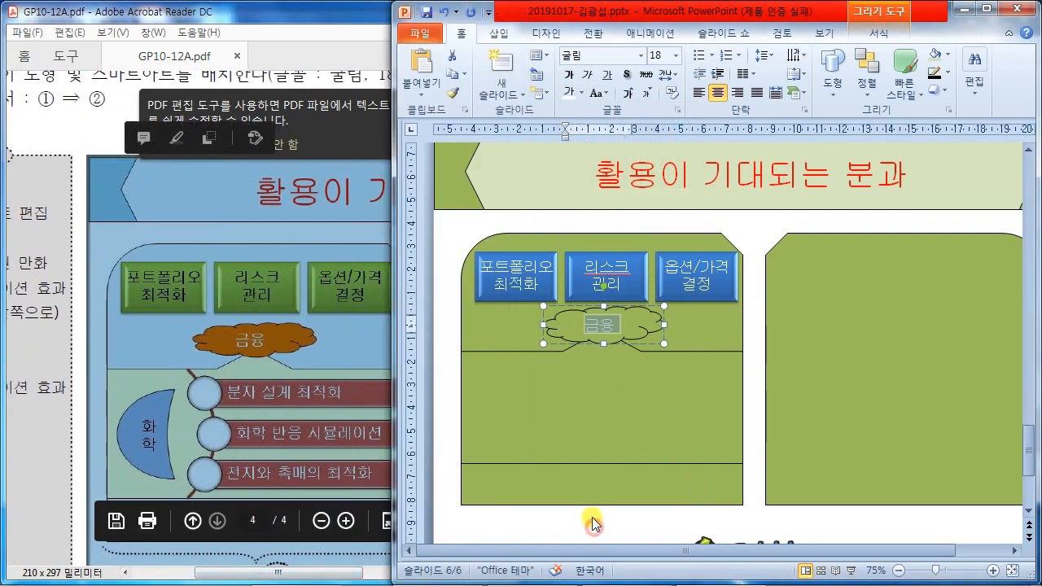
click(455, 425)
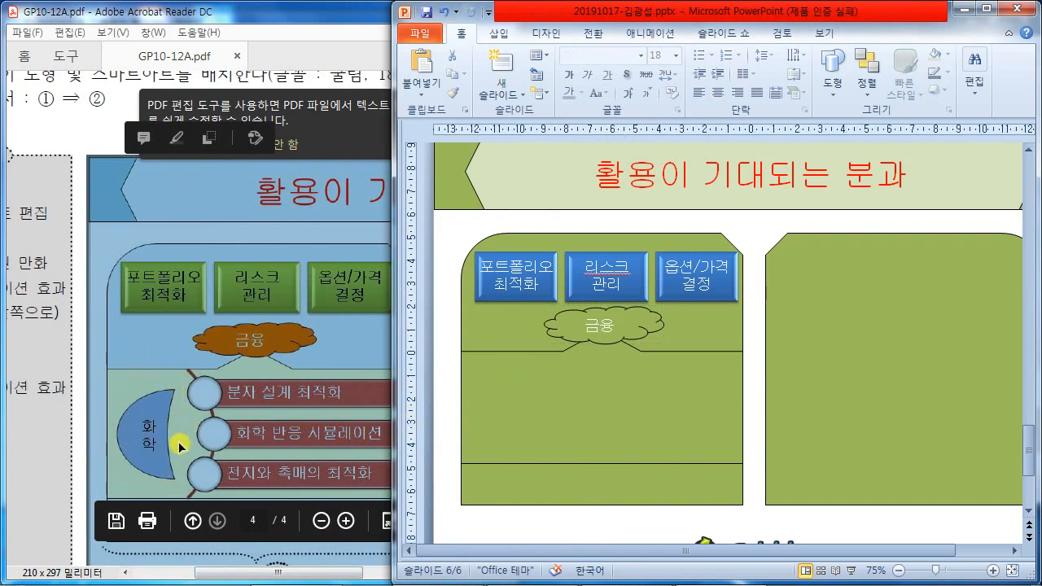
- Draw a thin Moon shape at the left of the lower green panel, labelled 화학
click(498, 33)
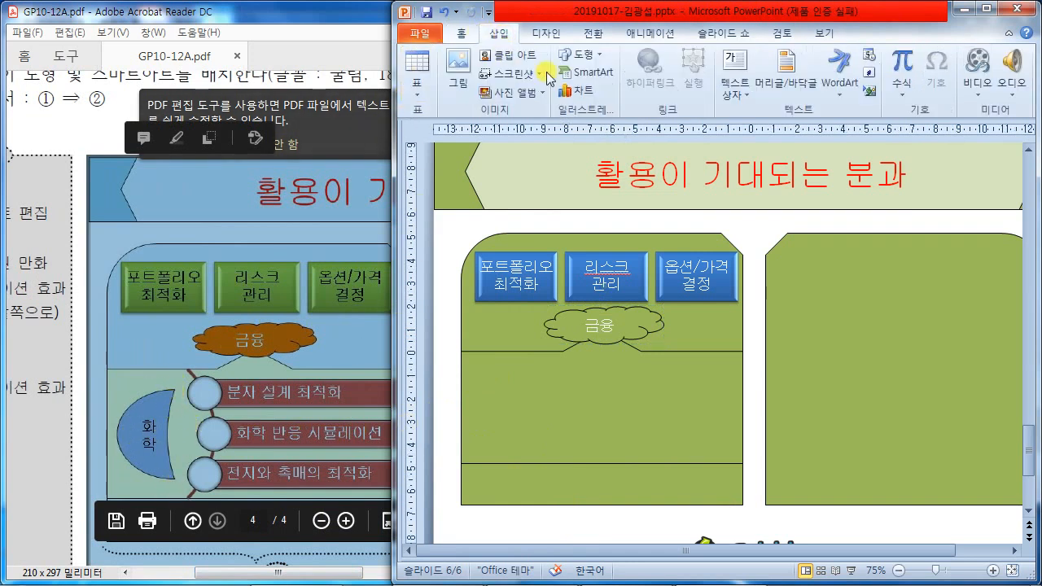
click(581, 55)
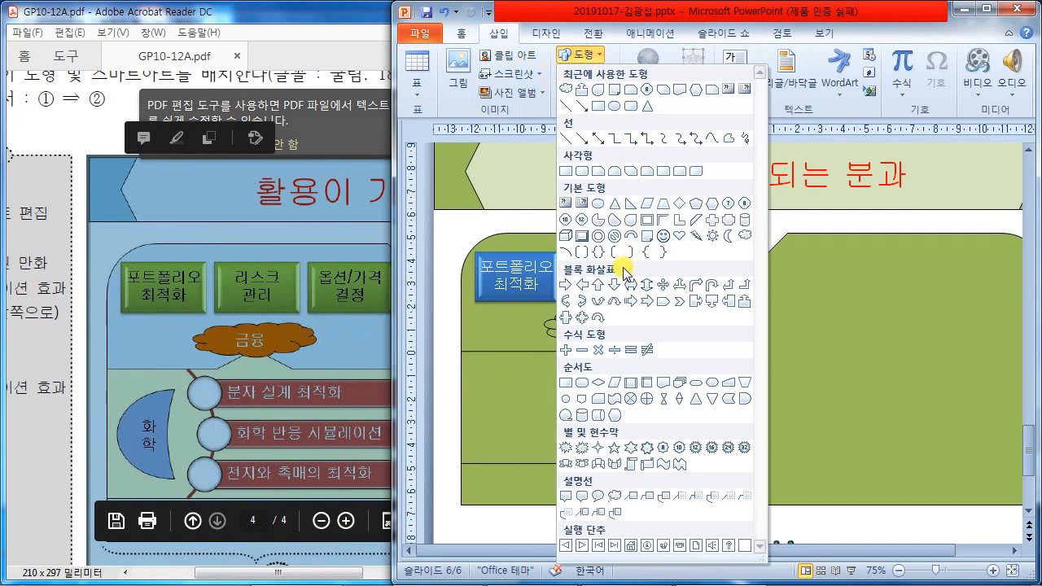
click(729, 236)
drag(479, 376, 530, 450)
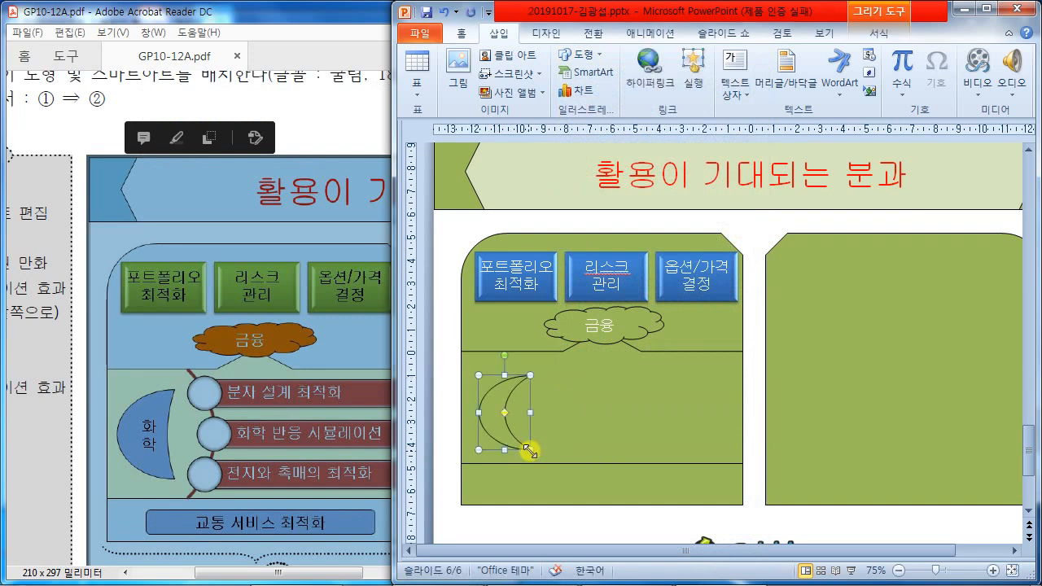
drag(506, 411, 518, 413)
text(화학)
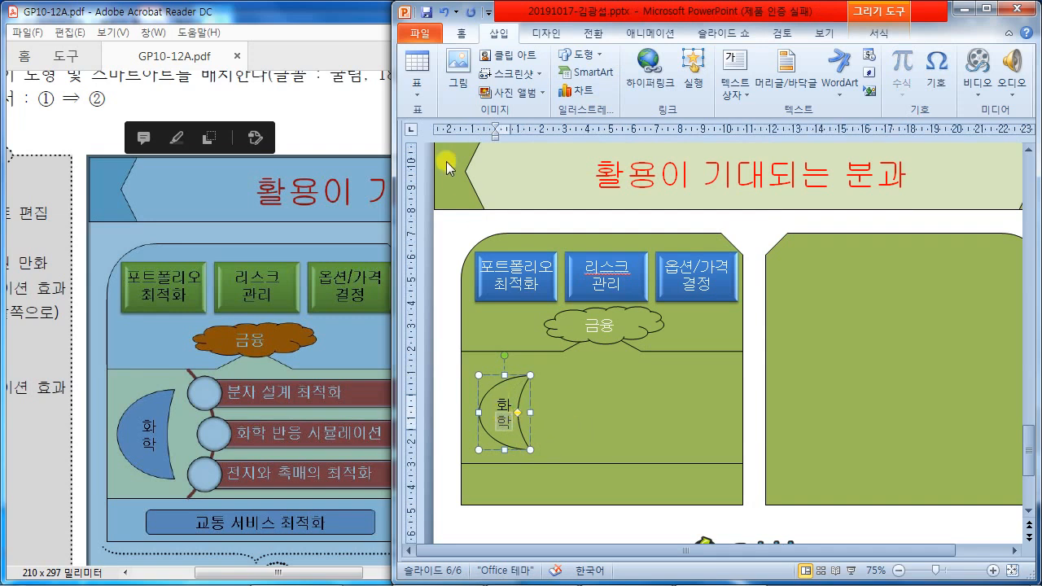
- Nudge the 화학 moon up, stretch it taller, thicken its crescent, and compare with the PDF
click(456, 38)
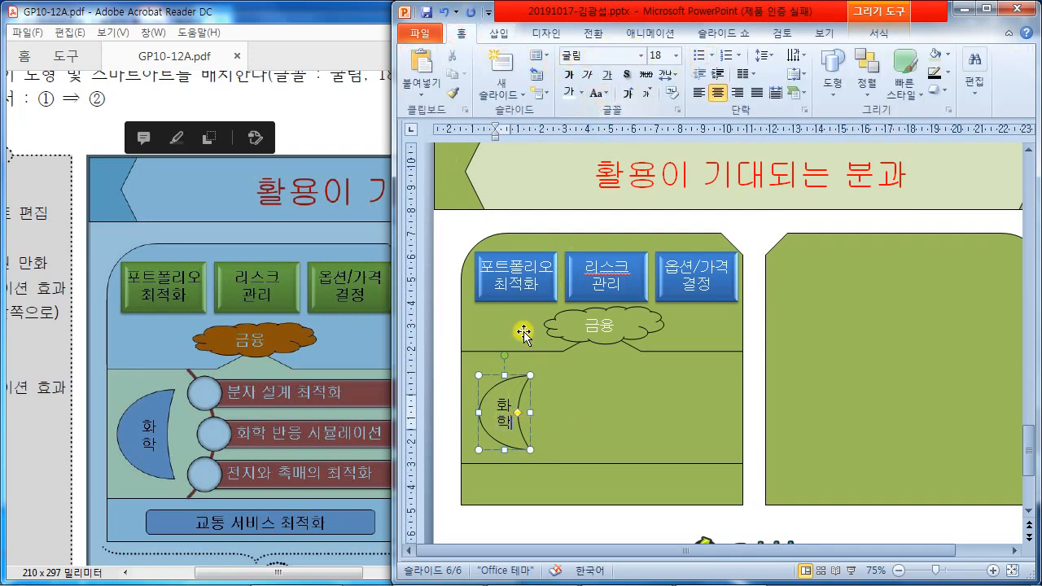
click(514, 377)
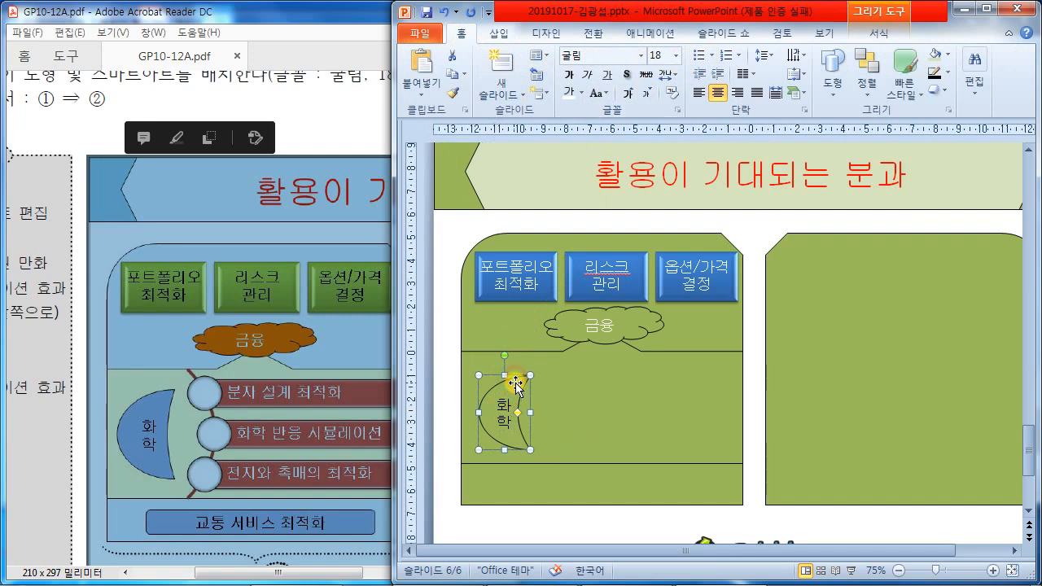
key(Up)
key(Up)
drag(504, 440, 504, 454)
drag(530, 410, 470, 410)
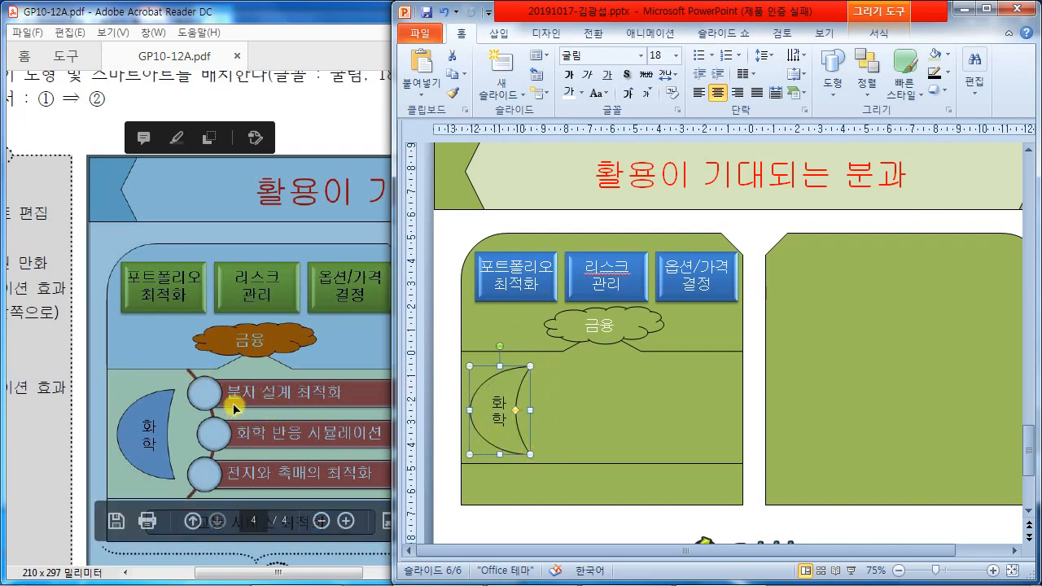
click(81, 485)
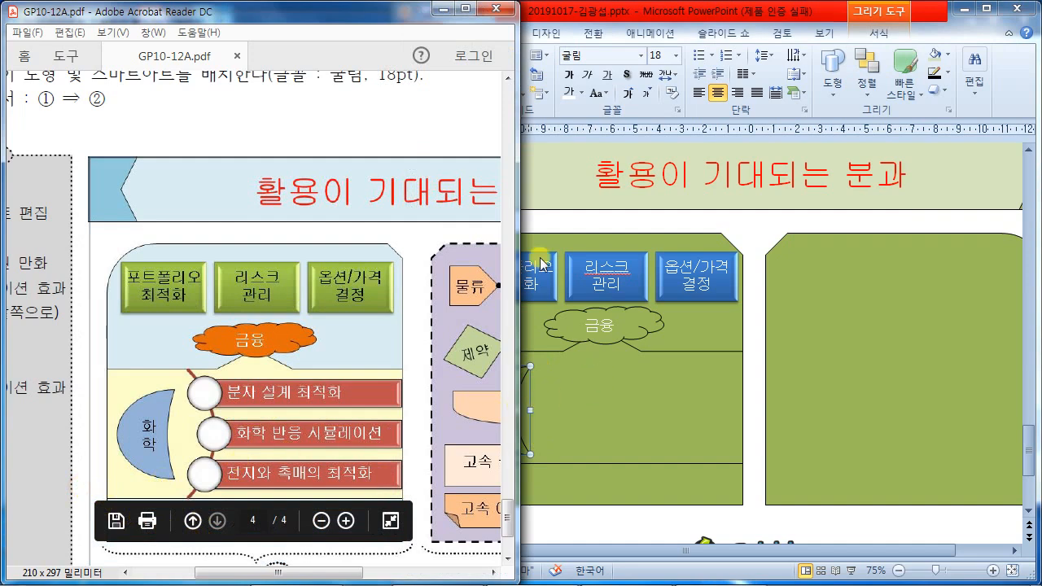
click(712, 10)
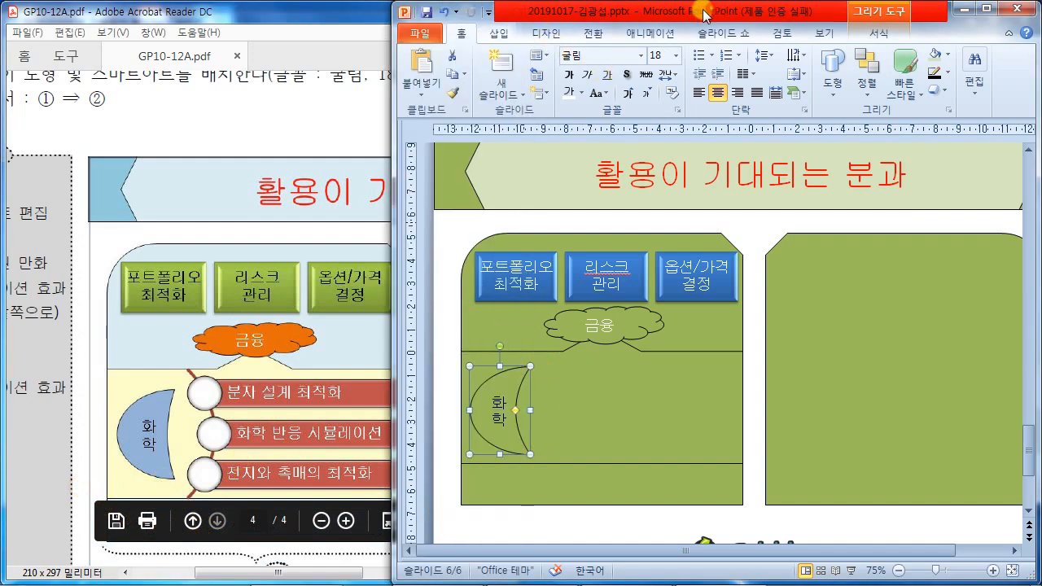
- Insert a Vertical Curved List (세로 곡선 목록형) SmartArt graphic from the List category
click(497, 33)
click(583, 71)
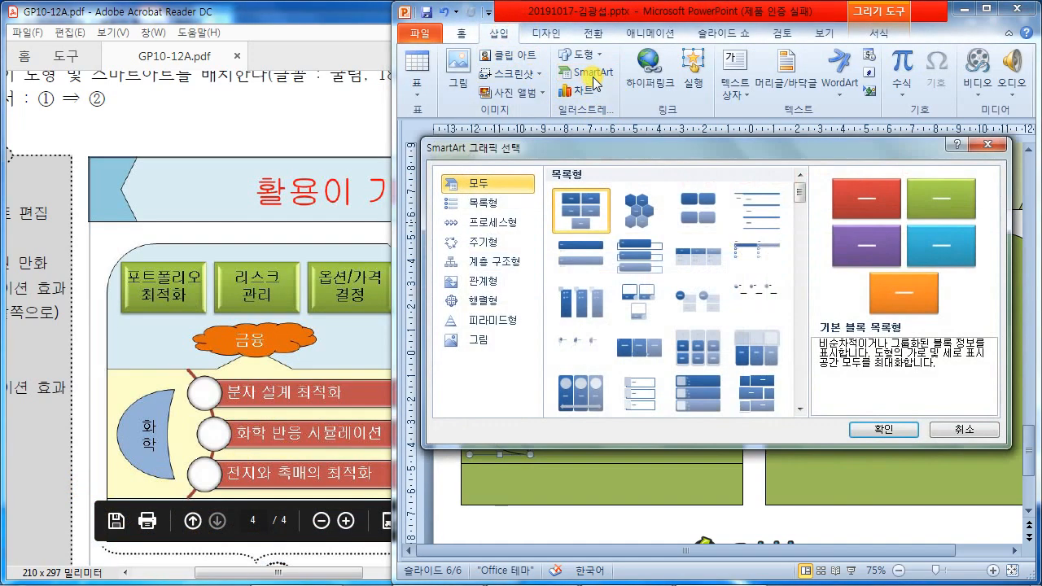
click(480, 202)
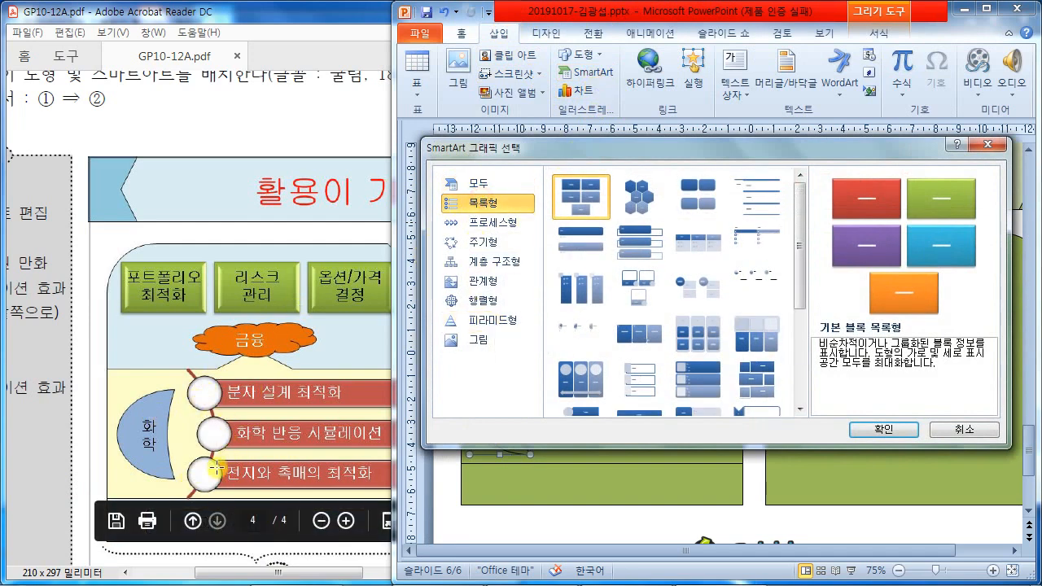
drag(808, 249, 808, 346)
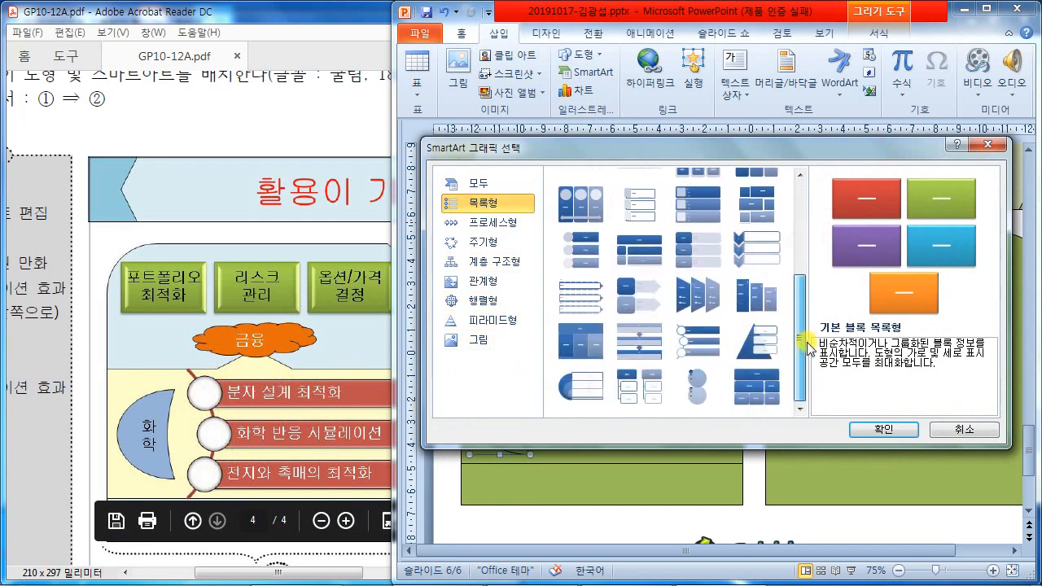
drag(811, 348, 830, 211)
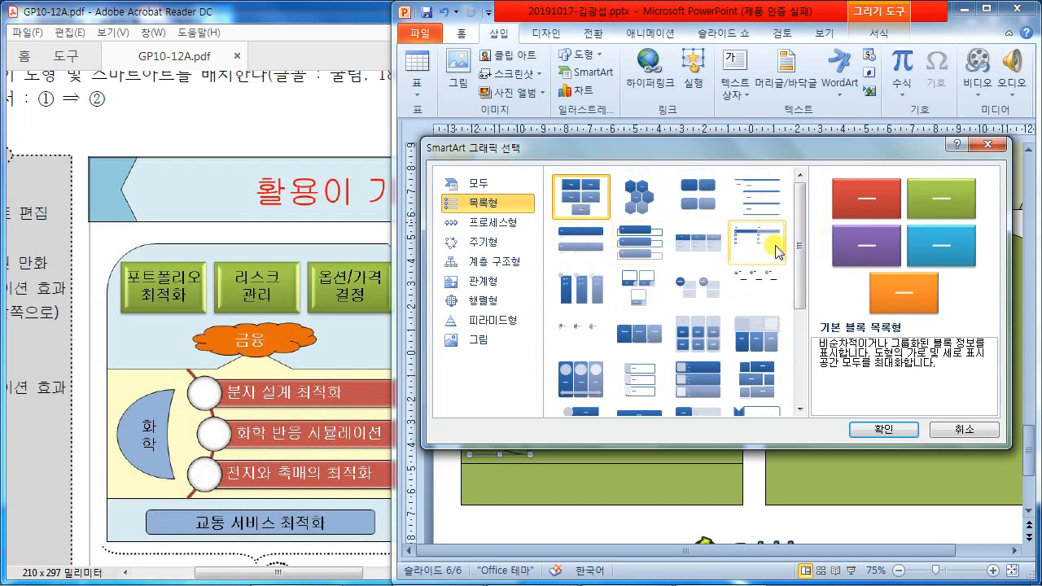
drag(795, 249, 821, 341)
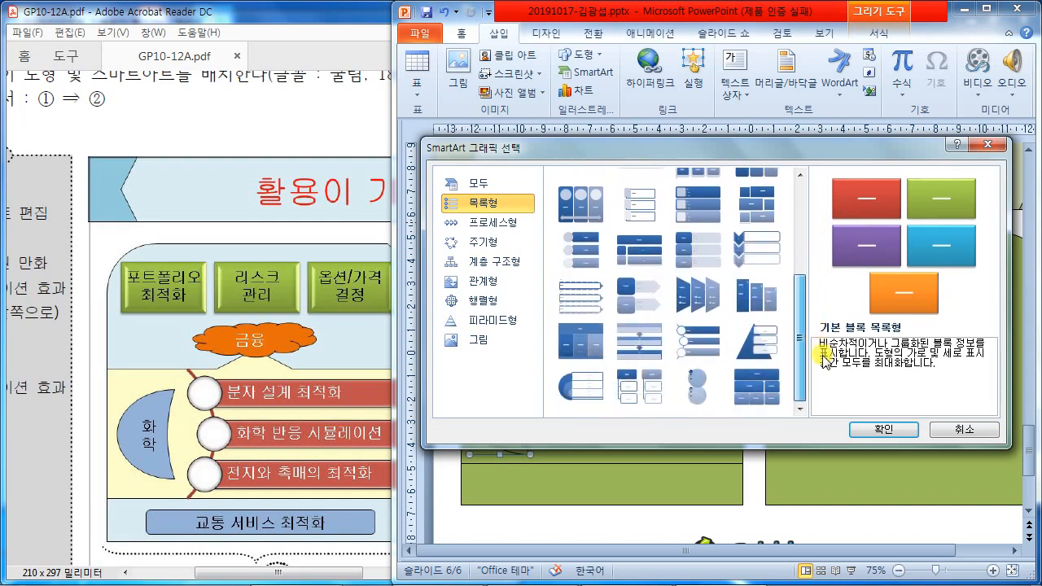
click(695, 349)
click(887, 430)
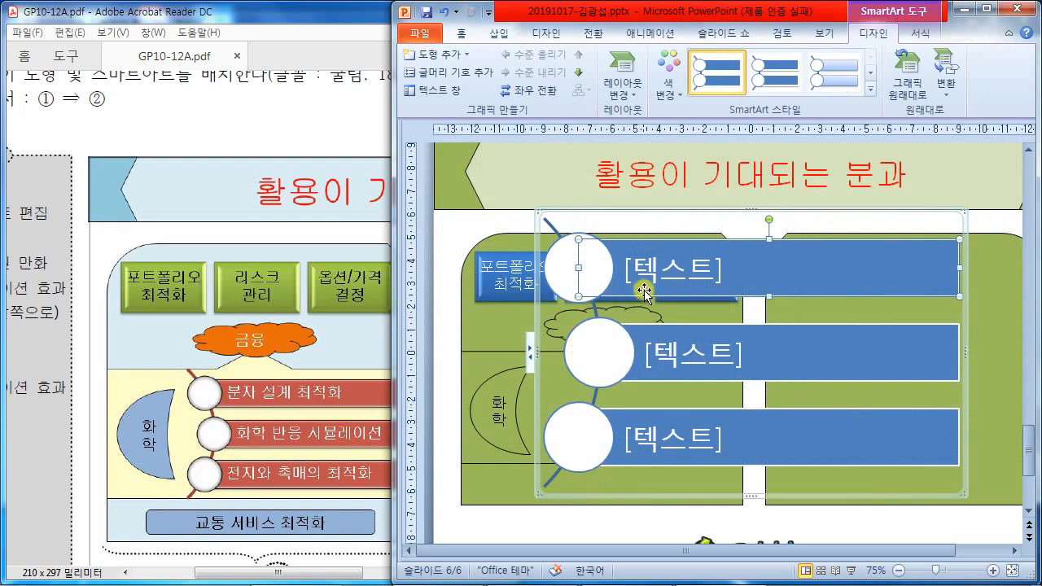
- Type 분자 설계 최적화 and 화학 반응 시뮬레이션 into the first two list items
click(674, 270)
text(버ㅜㄴ)
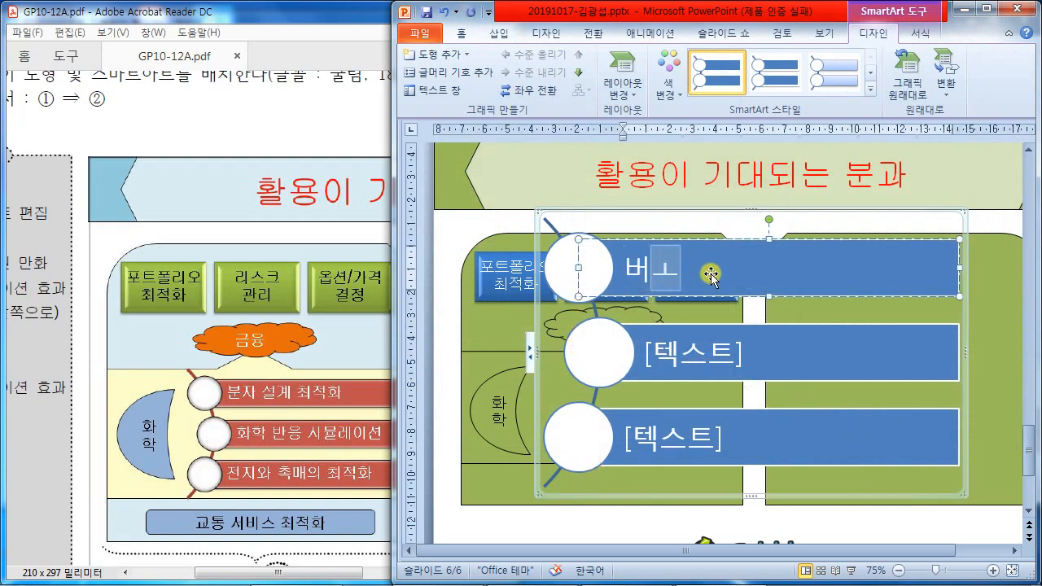
key(BackSpace)
key(BackSpace)
key(BackSpace)
text(부ㄴ자 설계 최)
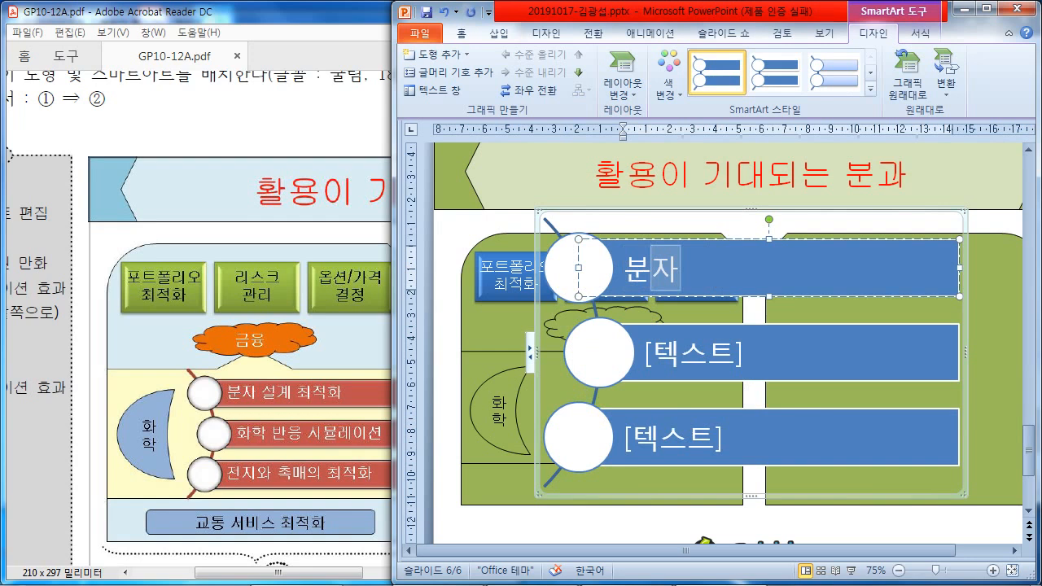
text(적화)
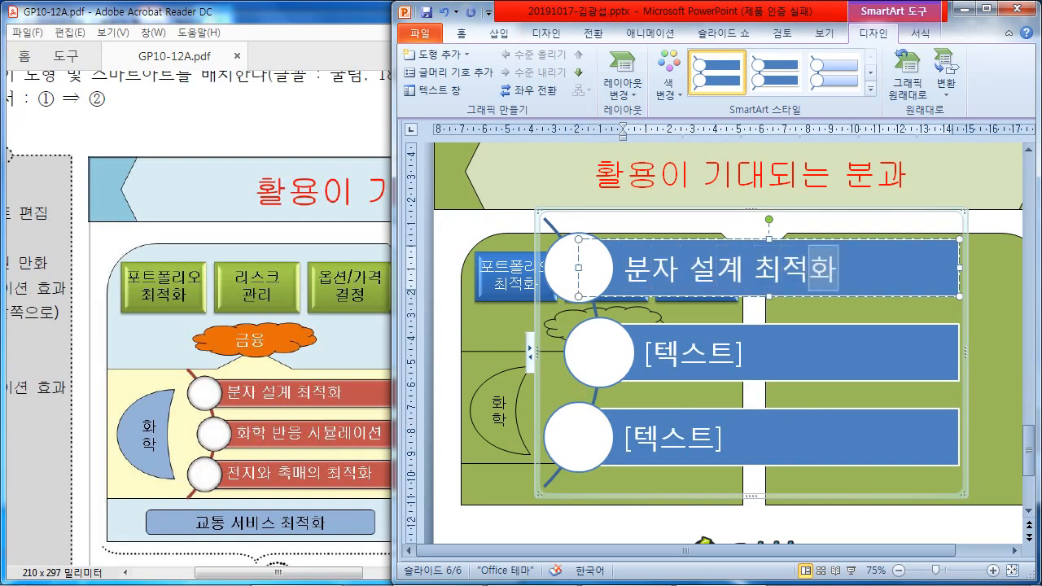
click(688, 340)
text(화)
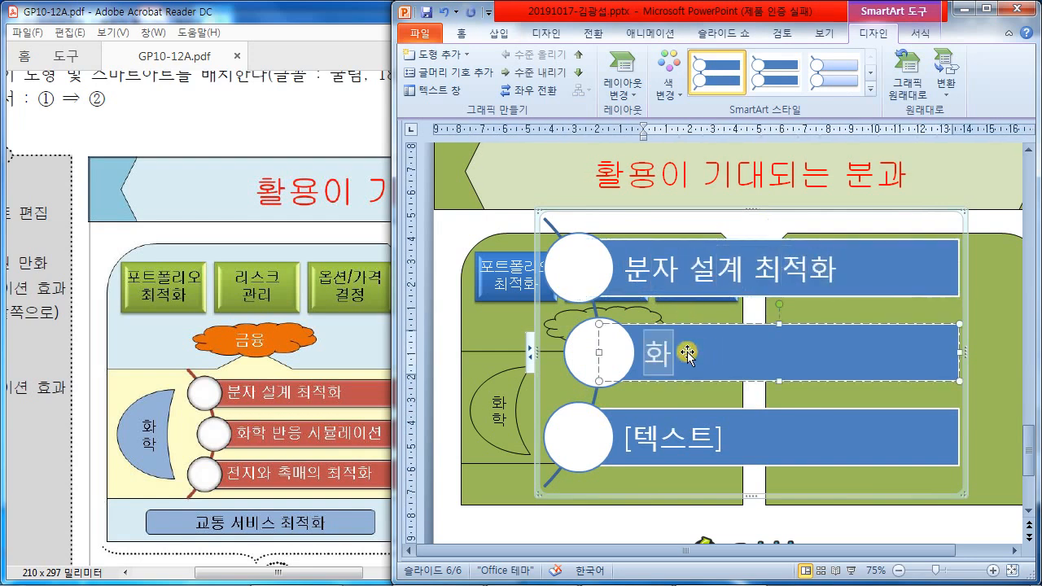
text(학 반응 시뮬레)
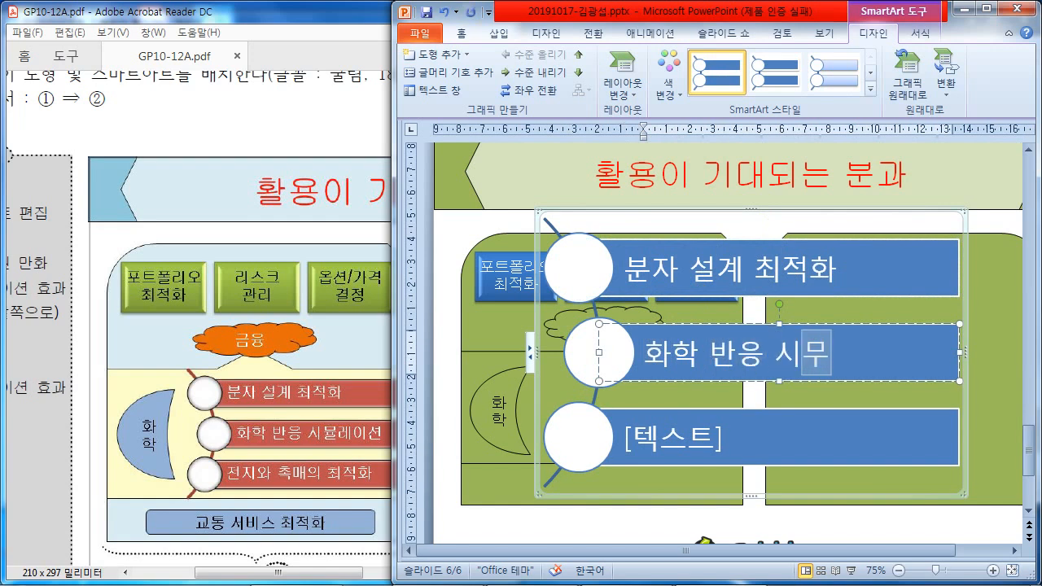
key(BackSpace)
key(BackSpace)
text(뮬레이션)
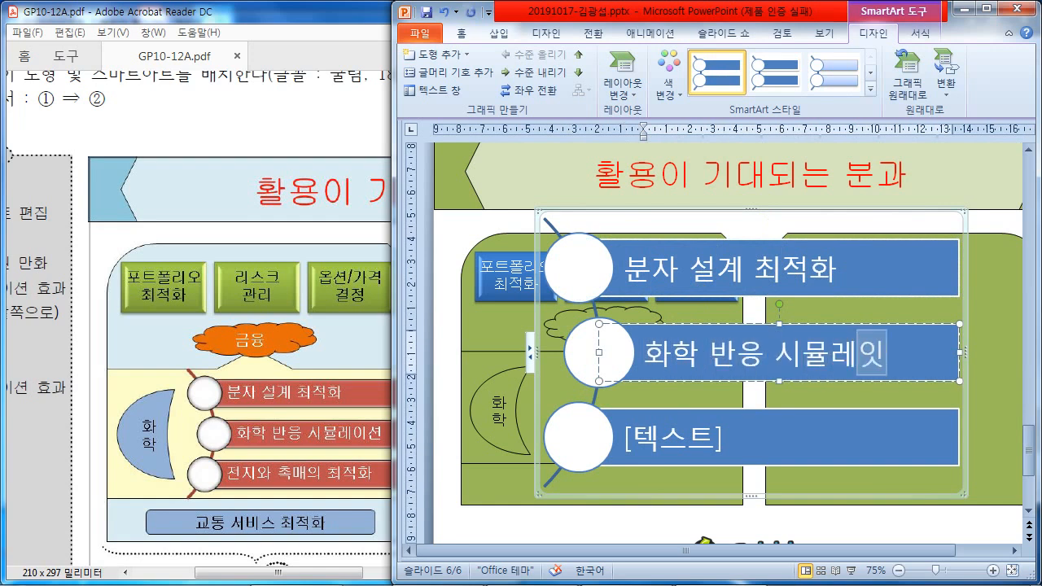